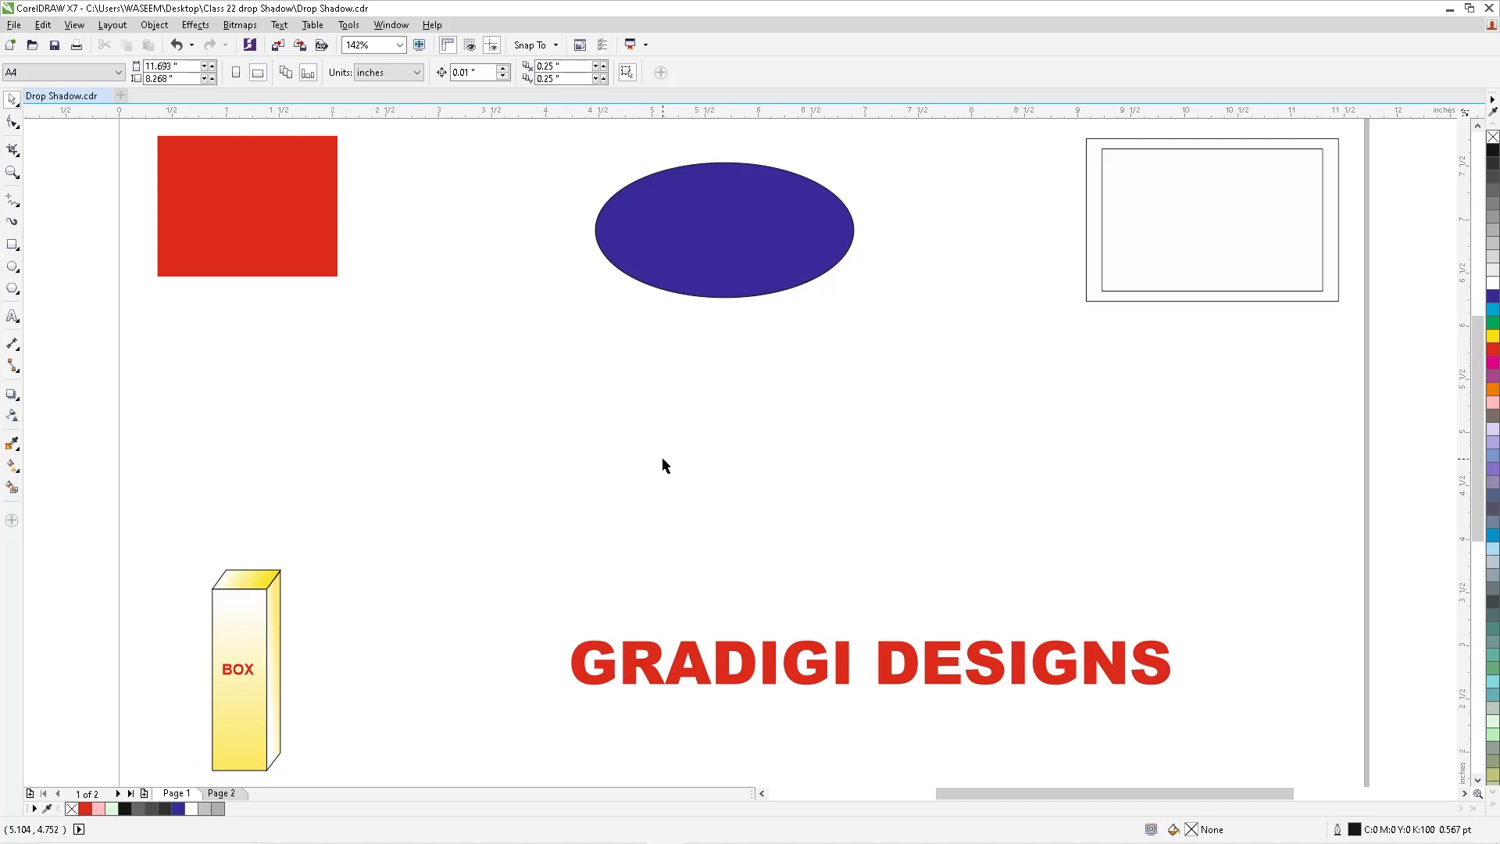
- Add a drop shadow to the red rectangle, offset about 0.166 in to its right and 0.14 in downward
left_click(12, 397)
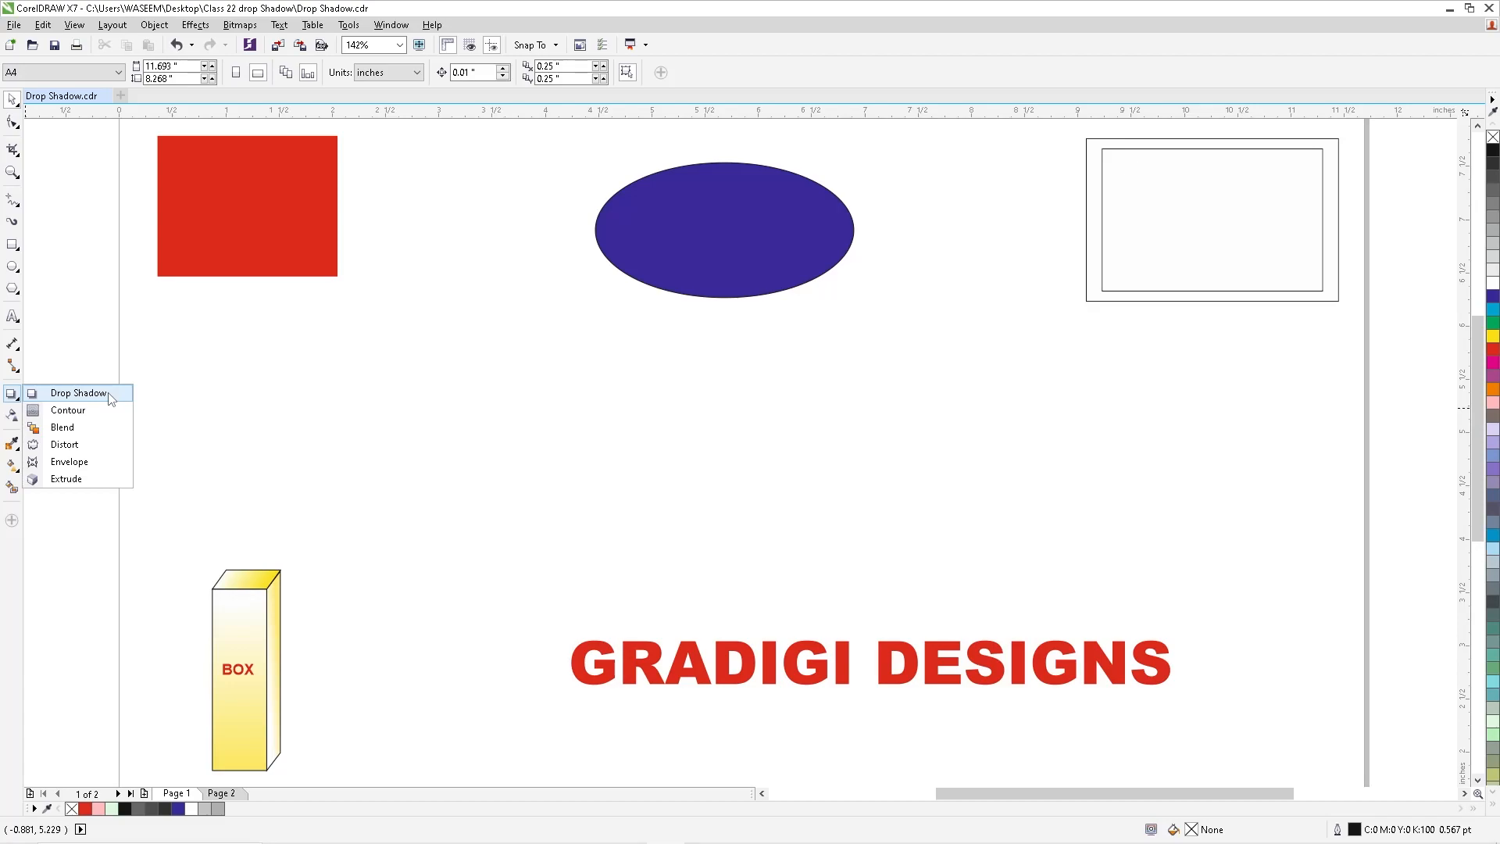
left_click(67, 319)
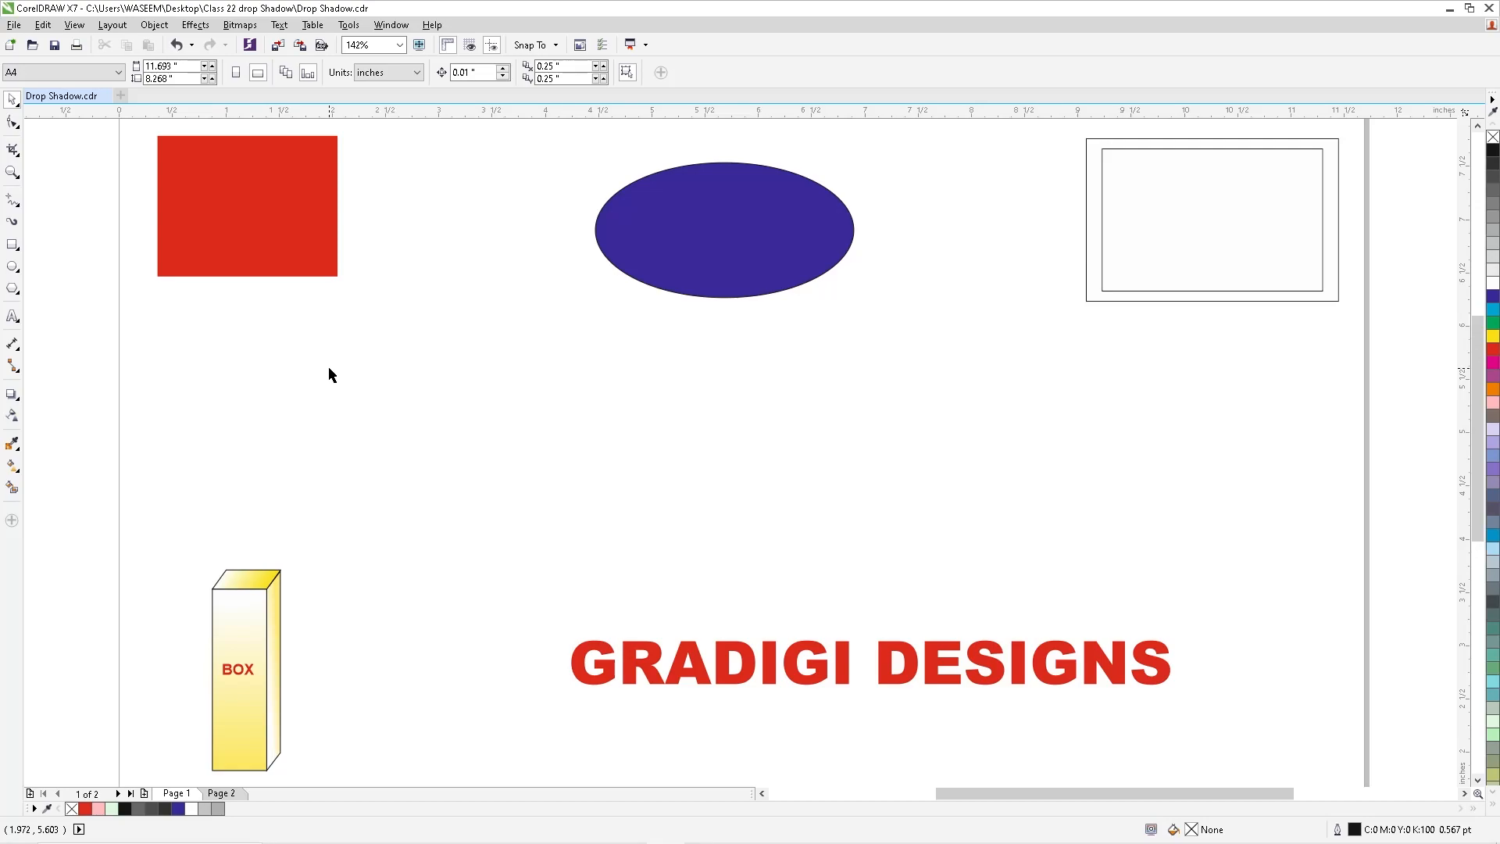
left_click(250, 207)
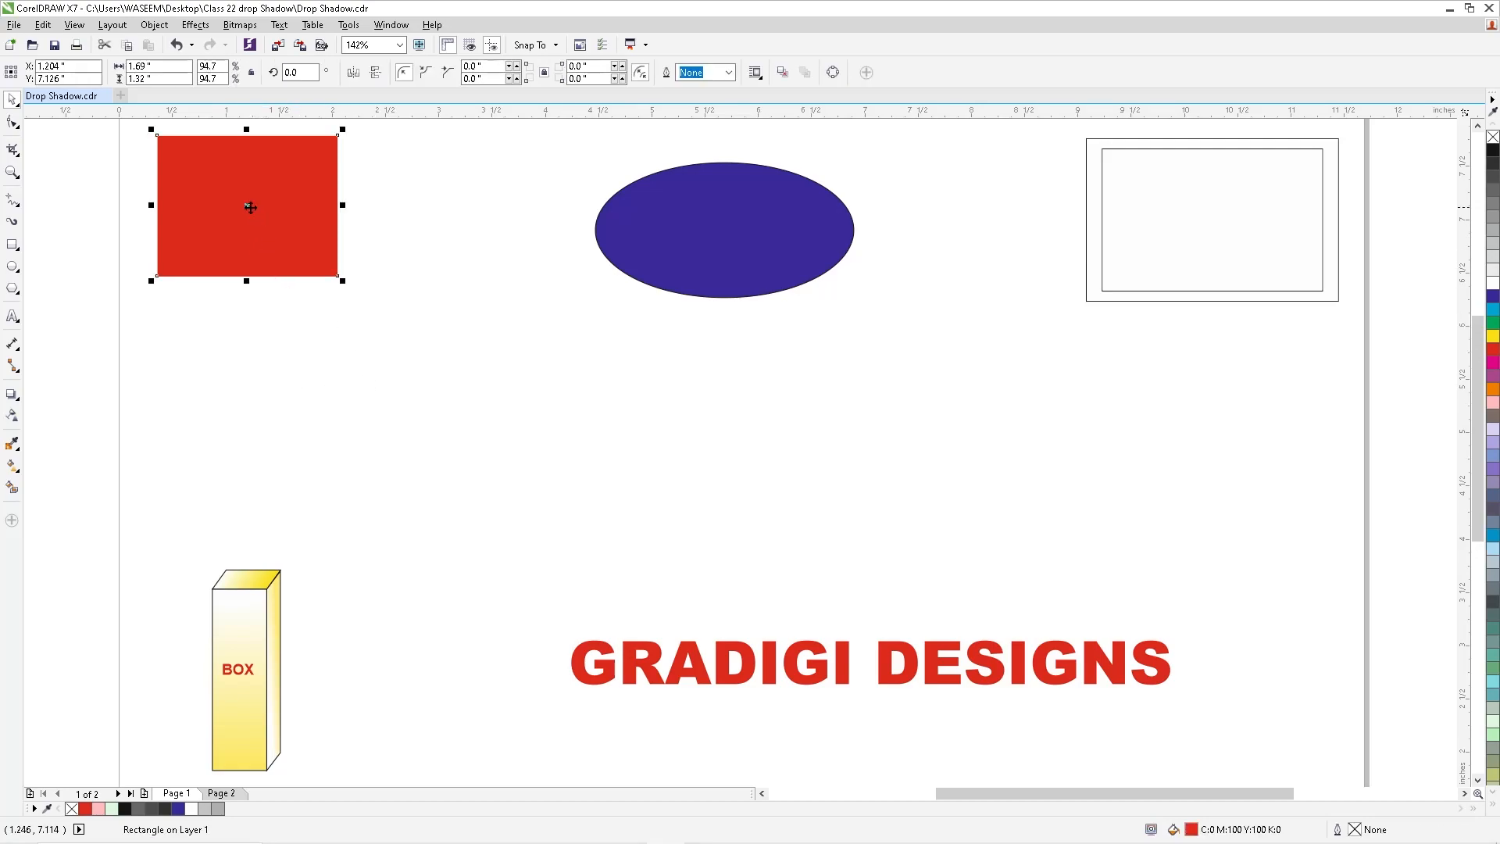
scroll(411, 317, "down", 2)
key("F2")
left_click_drag(212, 185, 508, 360)
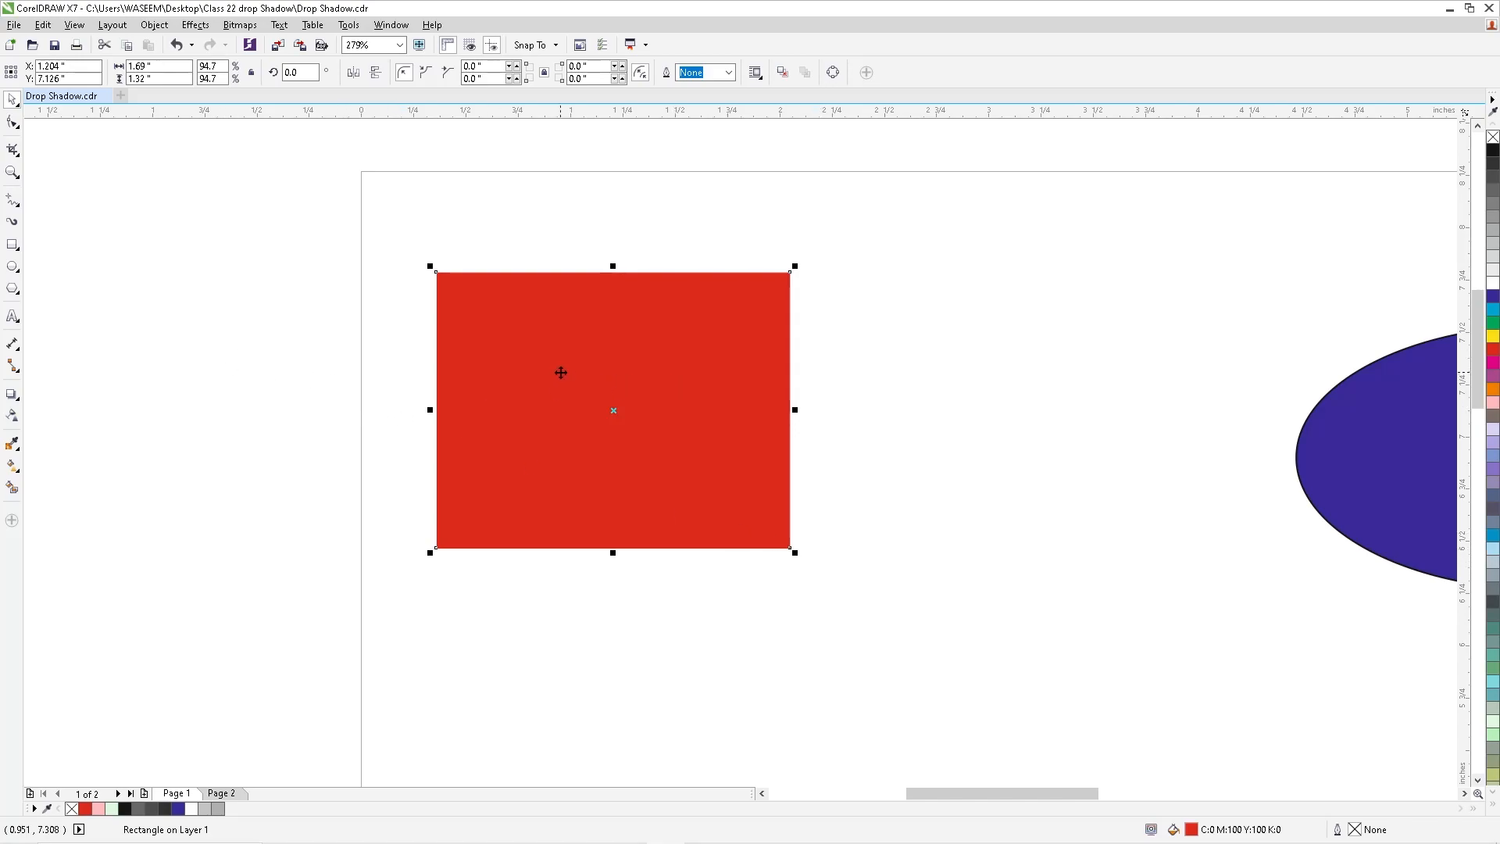
left_click(14, 396)
left_click(78, 393)
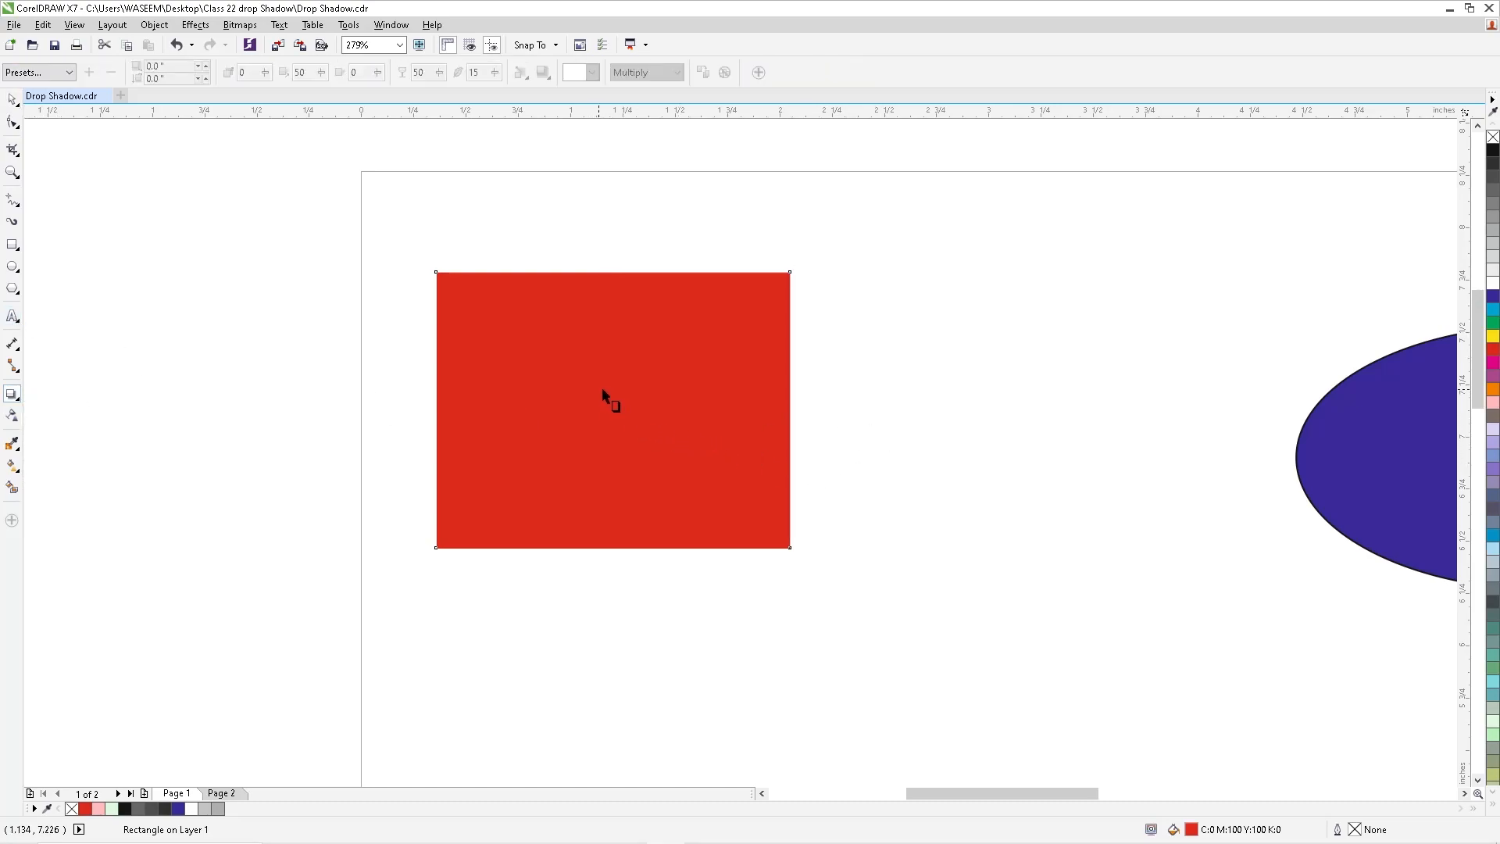
left_click_drag(603, 389, 812, 579)
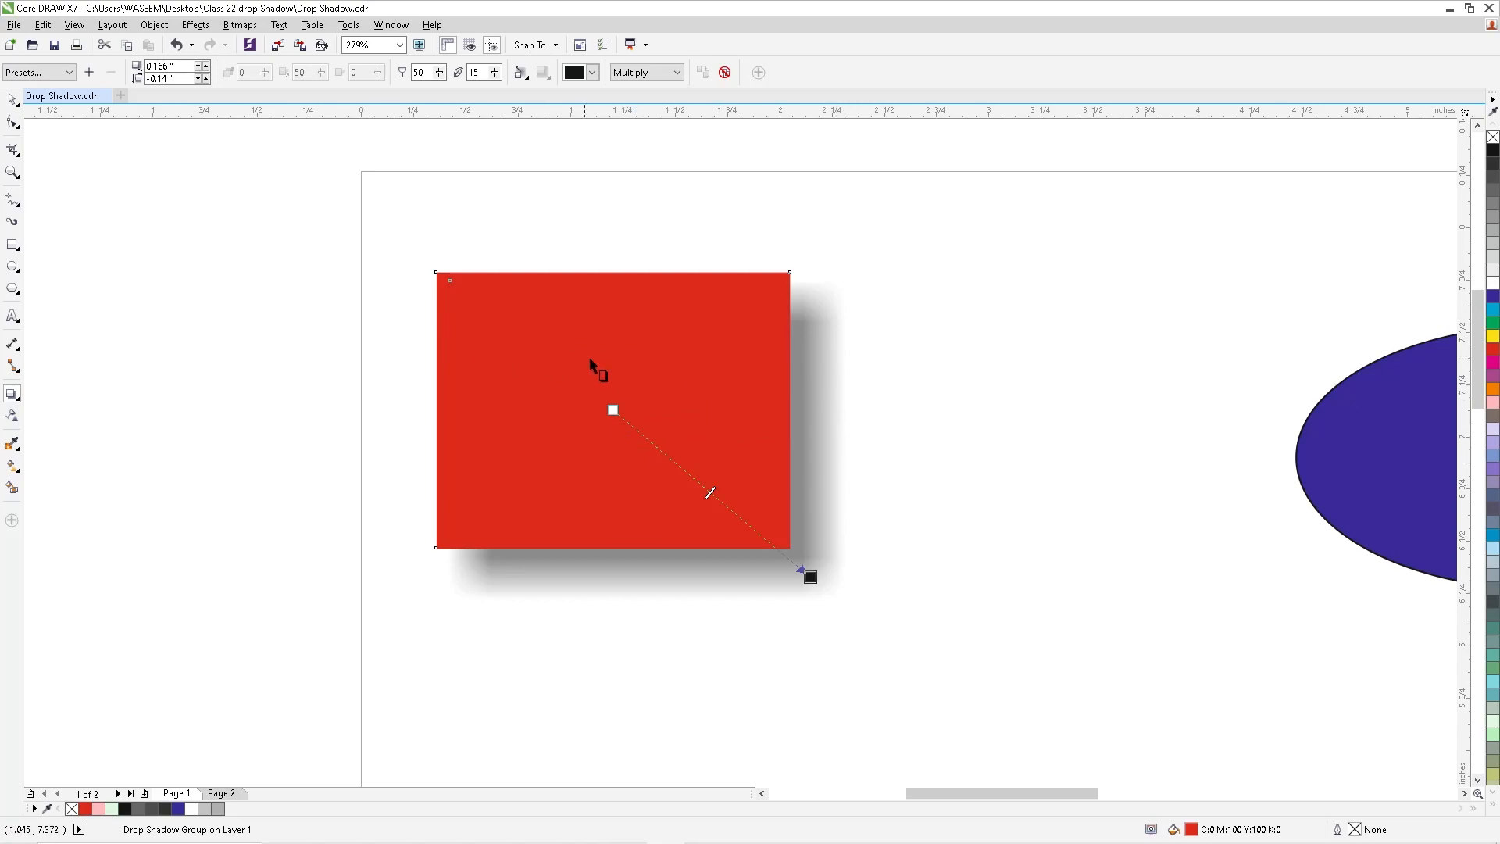
- Look through the available drop shadow presets without applying any to the red rectangle
scroll(602, 343, "down", 2)
left_click_drag(295, 218, 1058, 612)
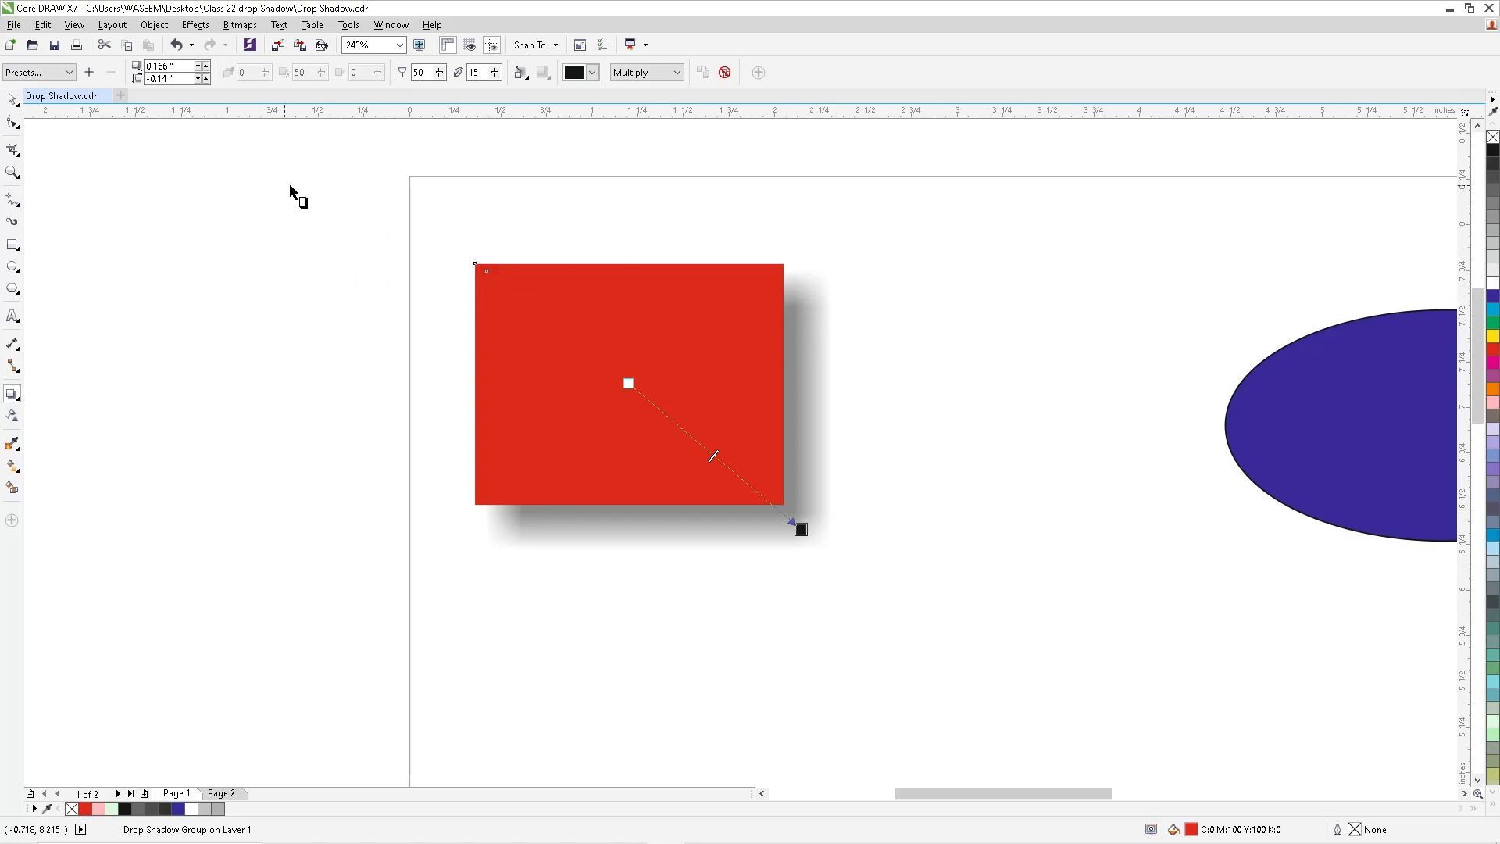
left_click(69, 72)
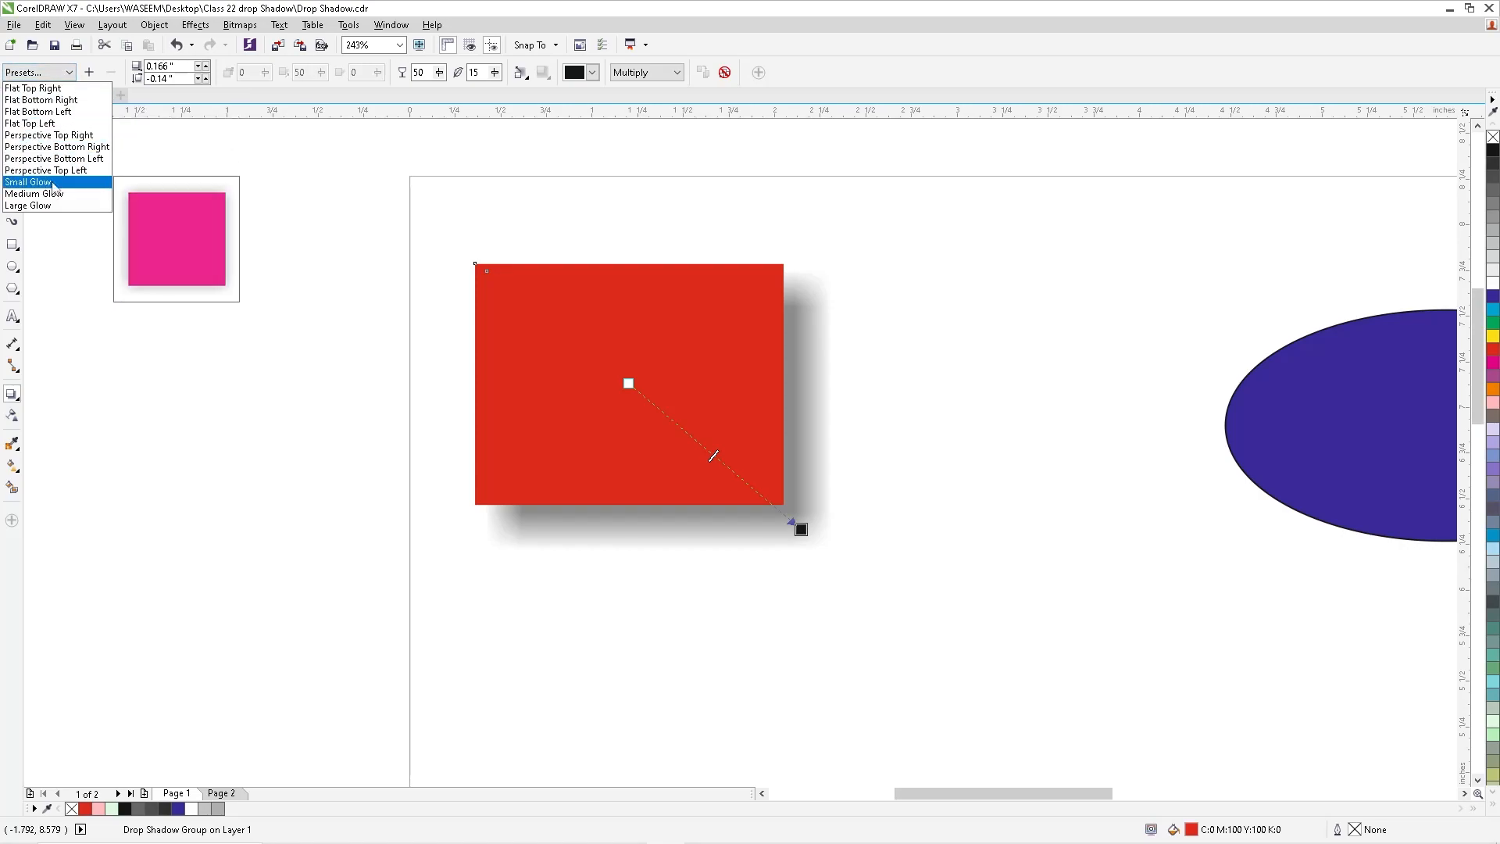
left_click(911, 4)
key("F4")
key("F2")
left_click_drag(160, 542, 364, 799)
key("F4")
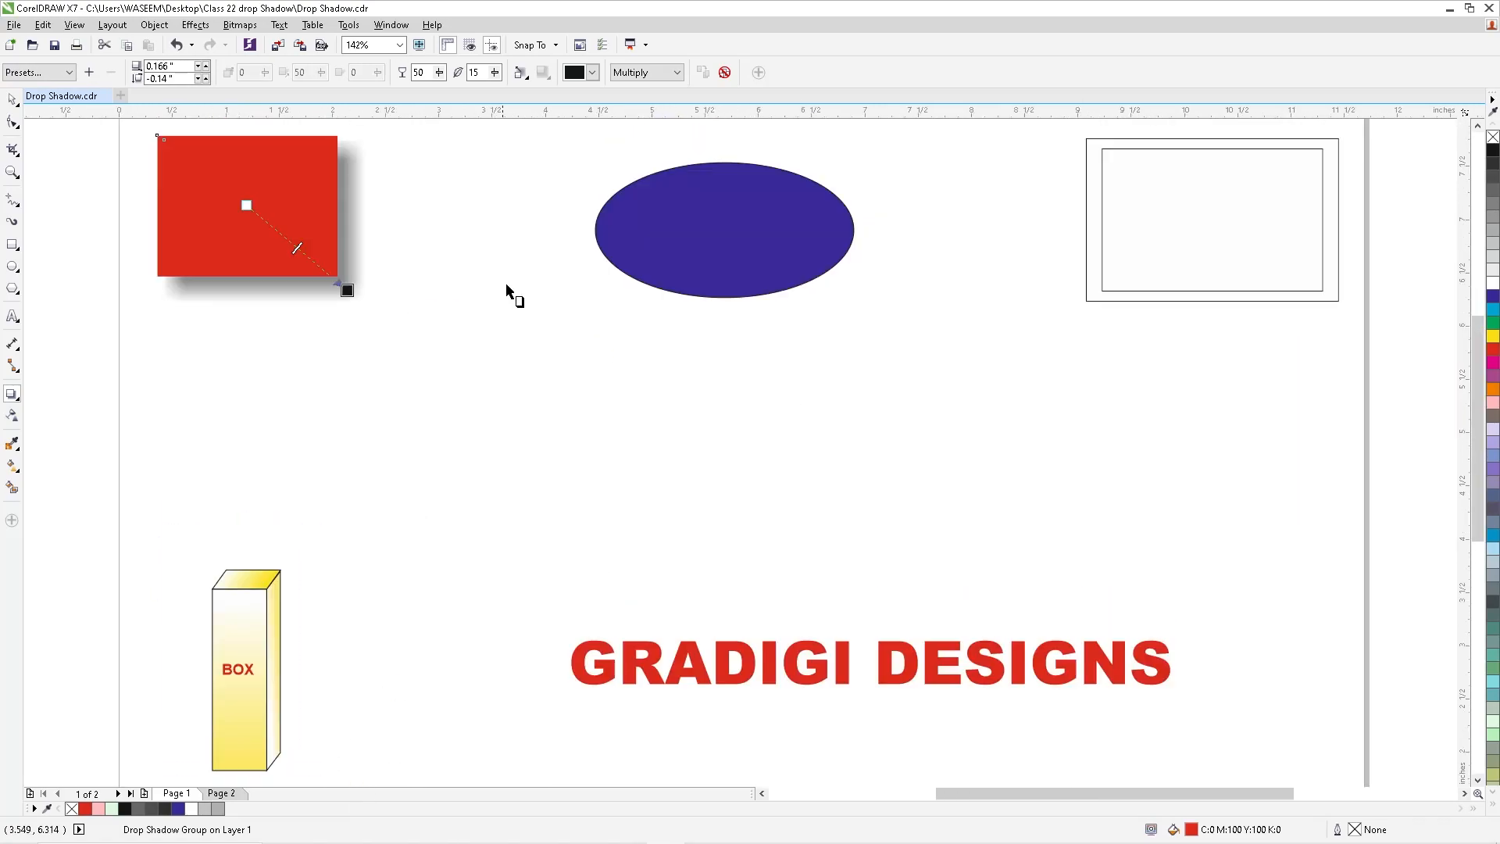
- Set the opacity of the red rectangle's drop shadow to 20
scroll(278, 255, "down", 2)
key("F2")
left_click_drag(152, 170, 485, 364)
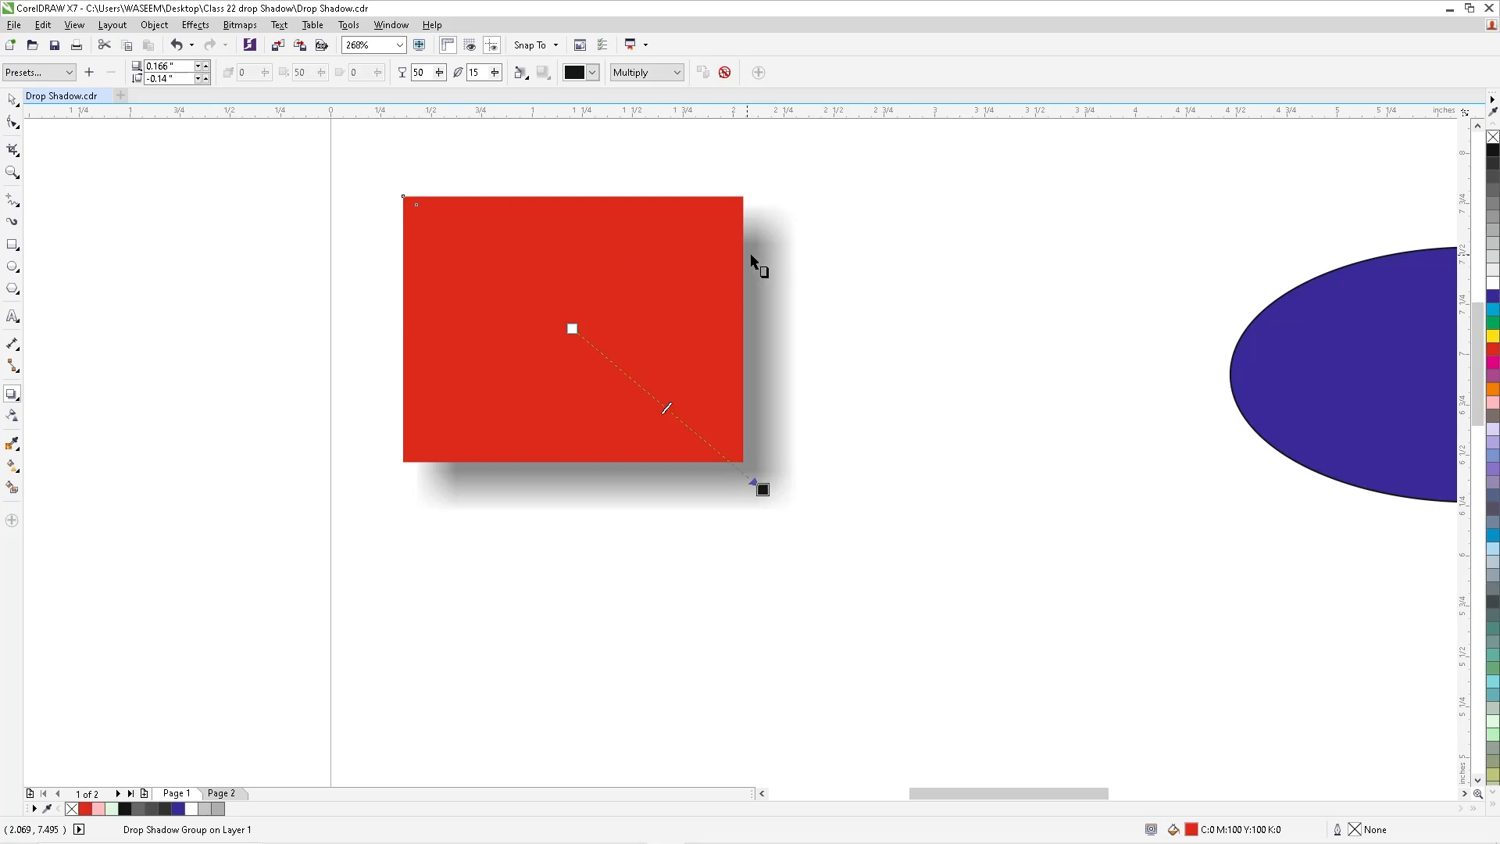
left_click(439, 72)
left_click_drag(438, 92, 400, 100)
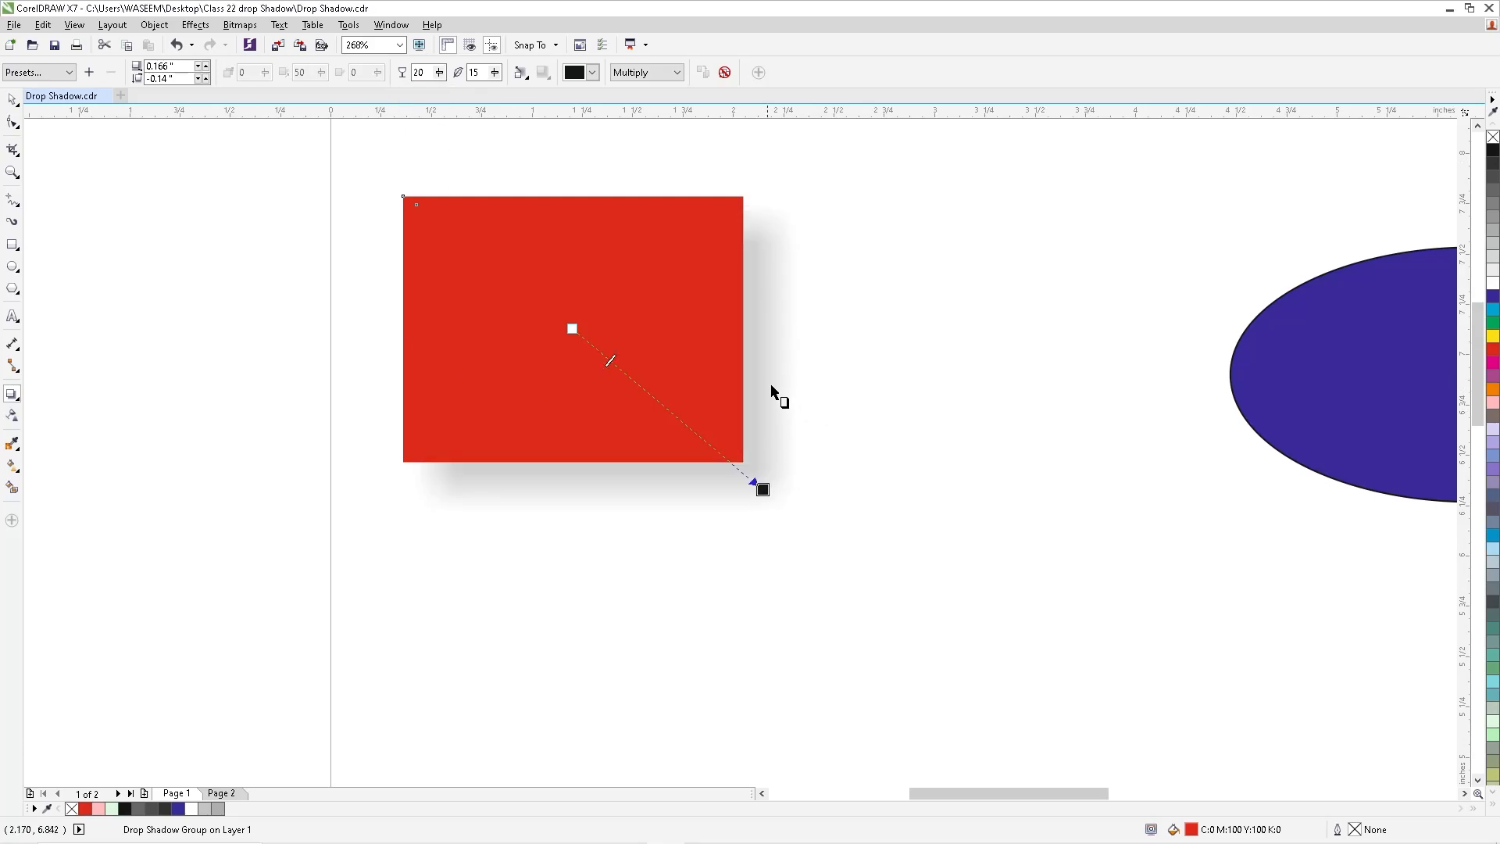
- Set the shadow opacity to 60, and reduce it to 32
double_click(419, 72)
type("6")
key("Return")
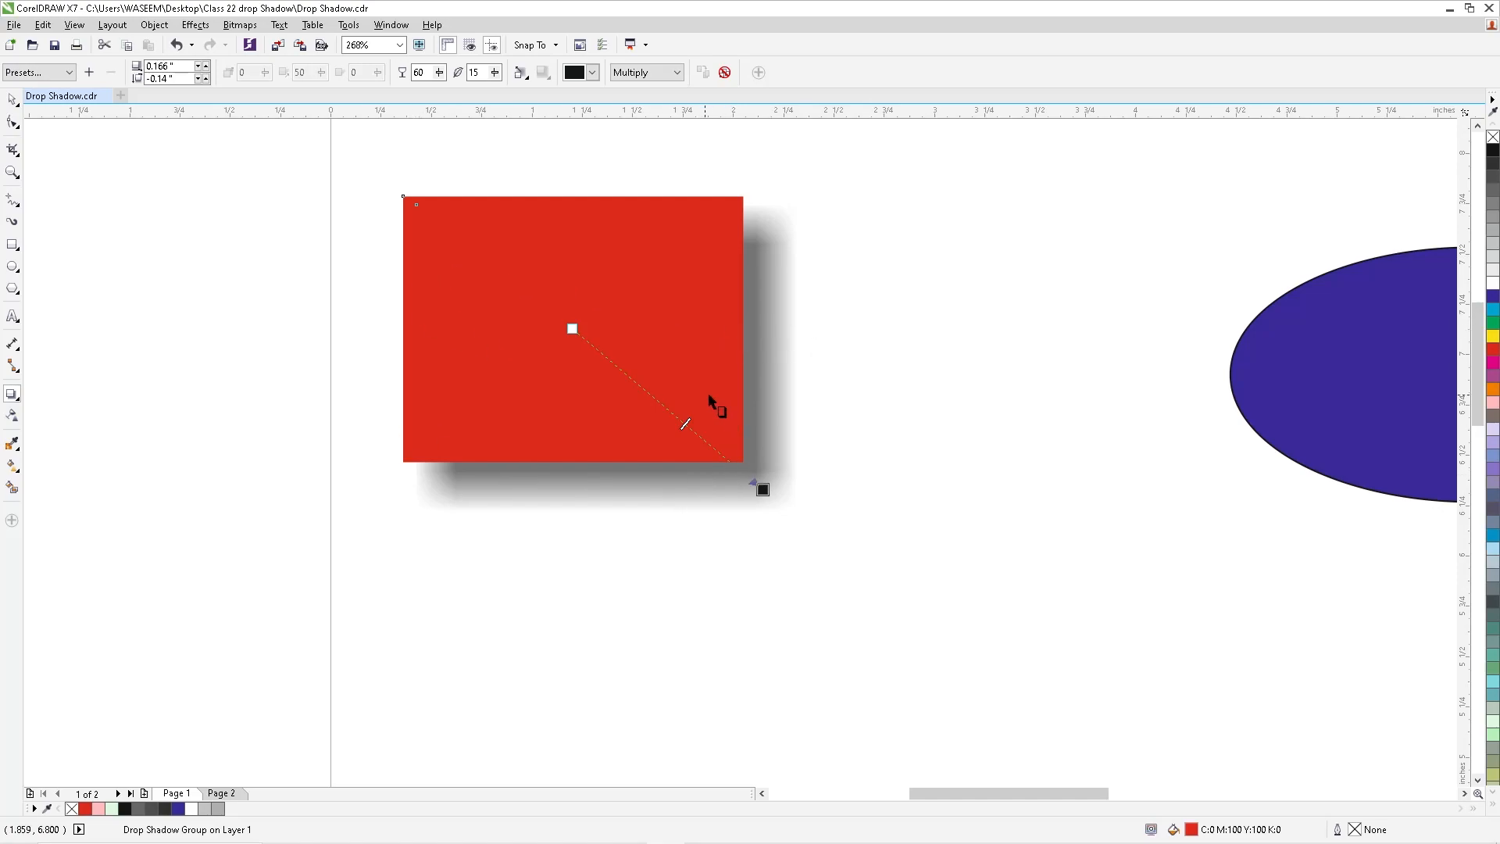
left_click_drag(439, 72, 419, 114)
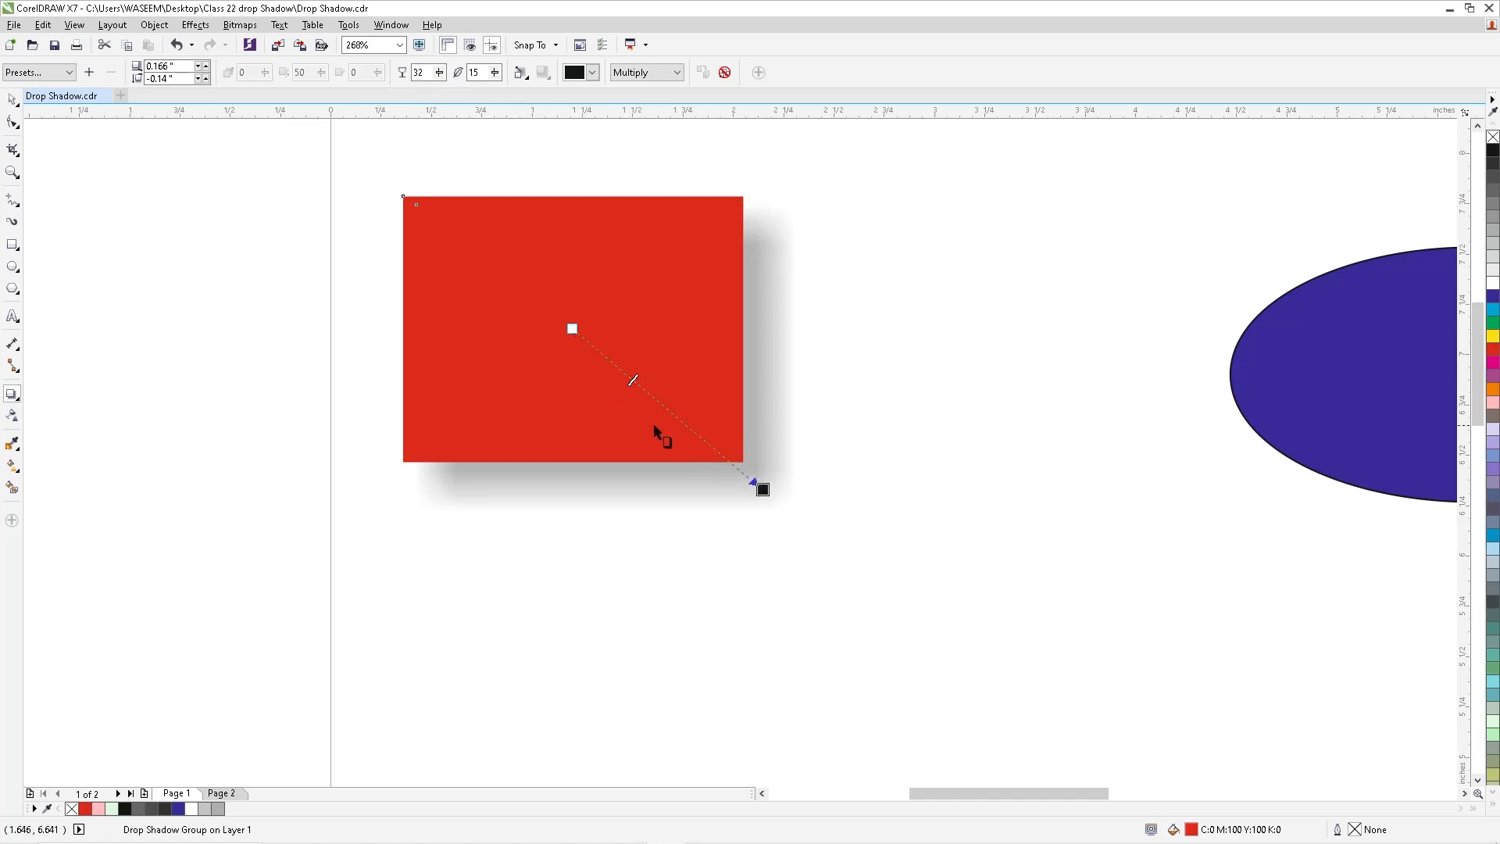
- Vary the shadow opacity directly on the rectangle's interactive shadow line, up to 77 and back to 30
scroll(702, 432, "up", 3)
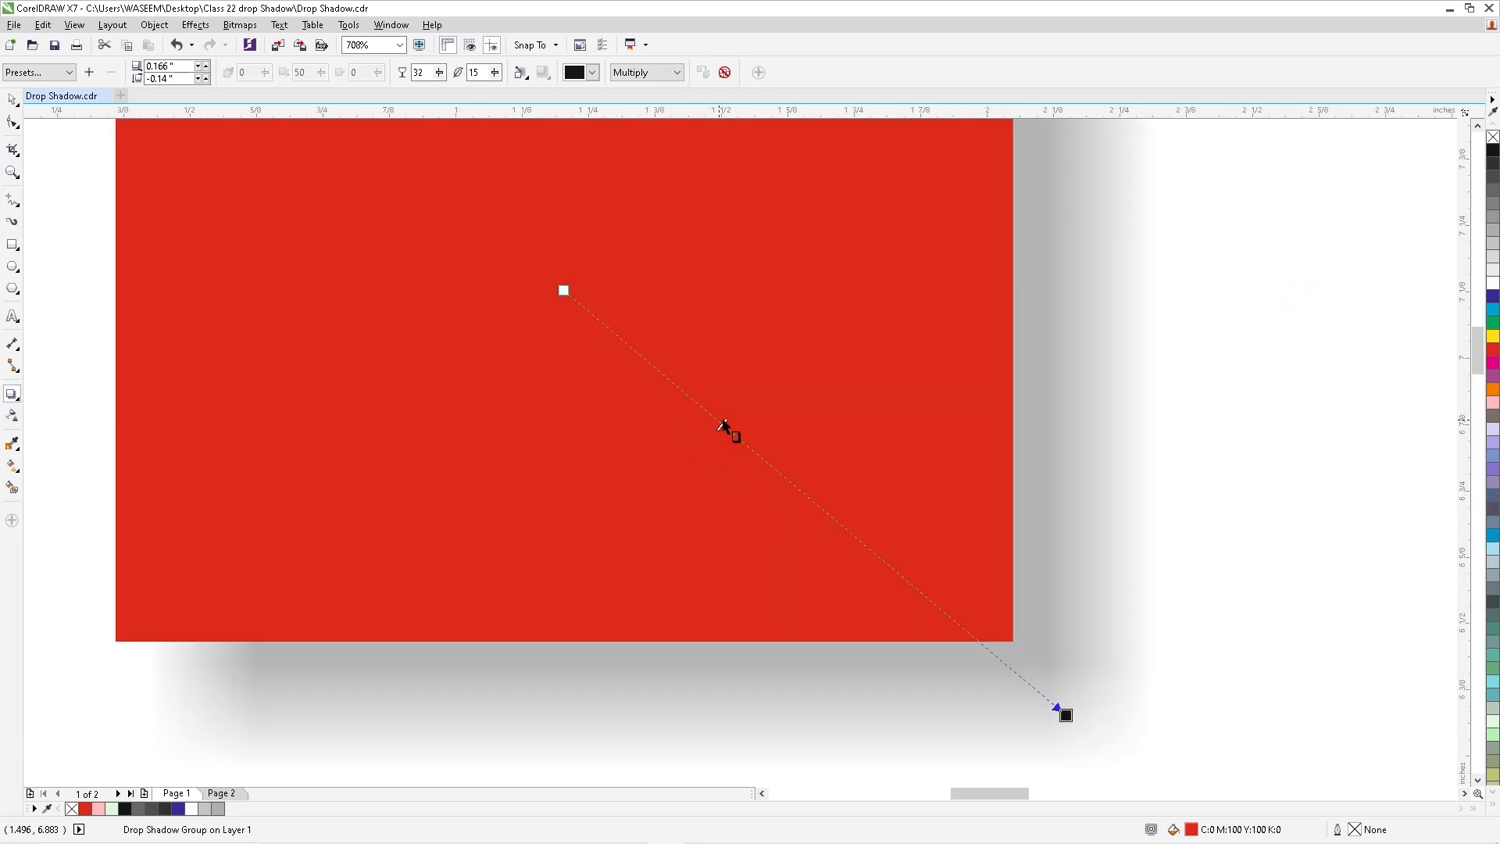
left_click_drag(723, 424, 779, 532)
key("ctrl+z")
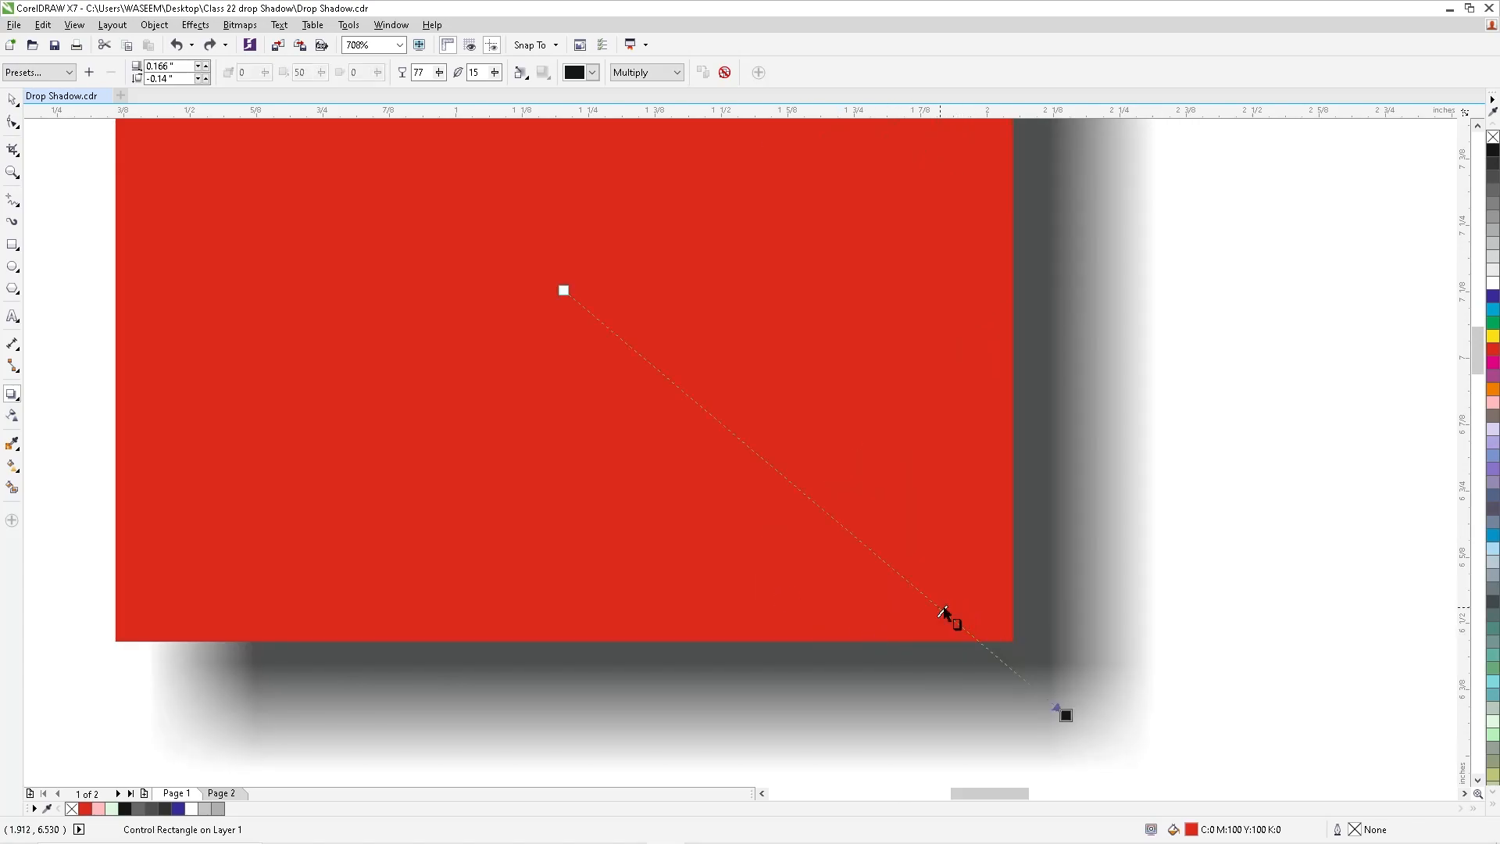
left_click_drag(944, 611, 706, 420)
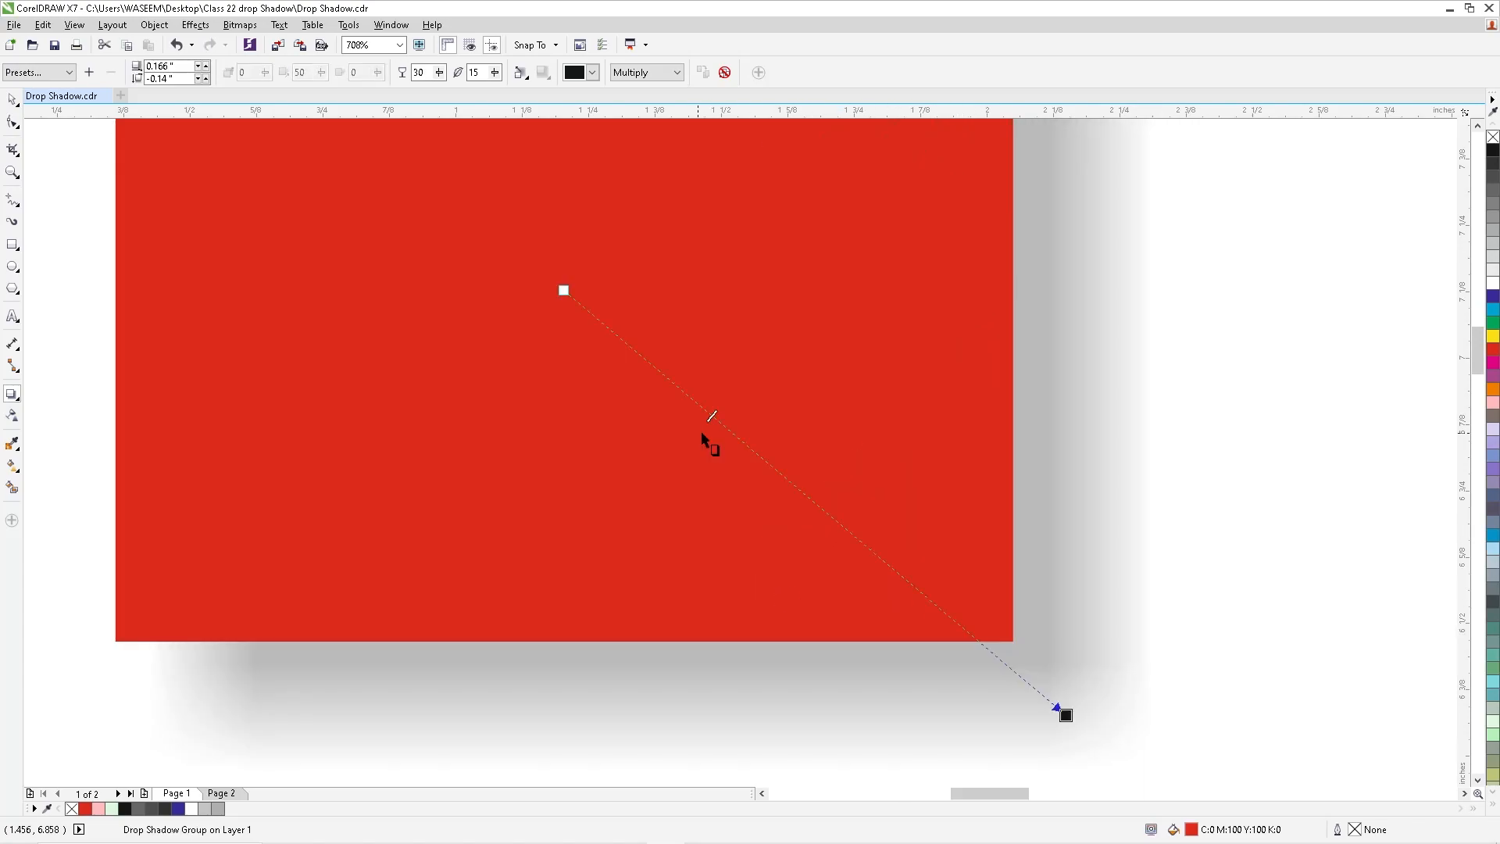
- Set the shadow opacity to 57 and its feathering to 13
scroll(534, 366, "down", 2)
scroll(534, 363, "down", 2)
scroll(382, 211, "up", 2)
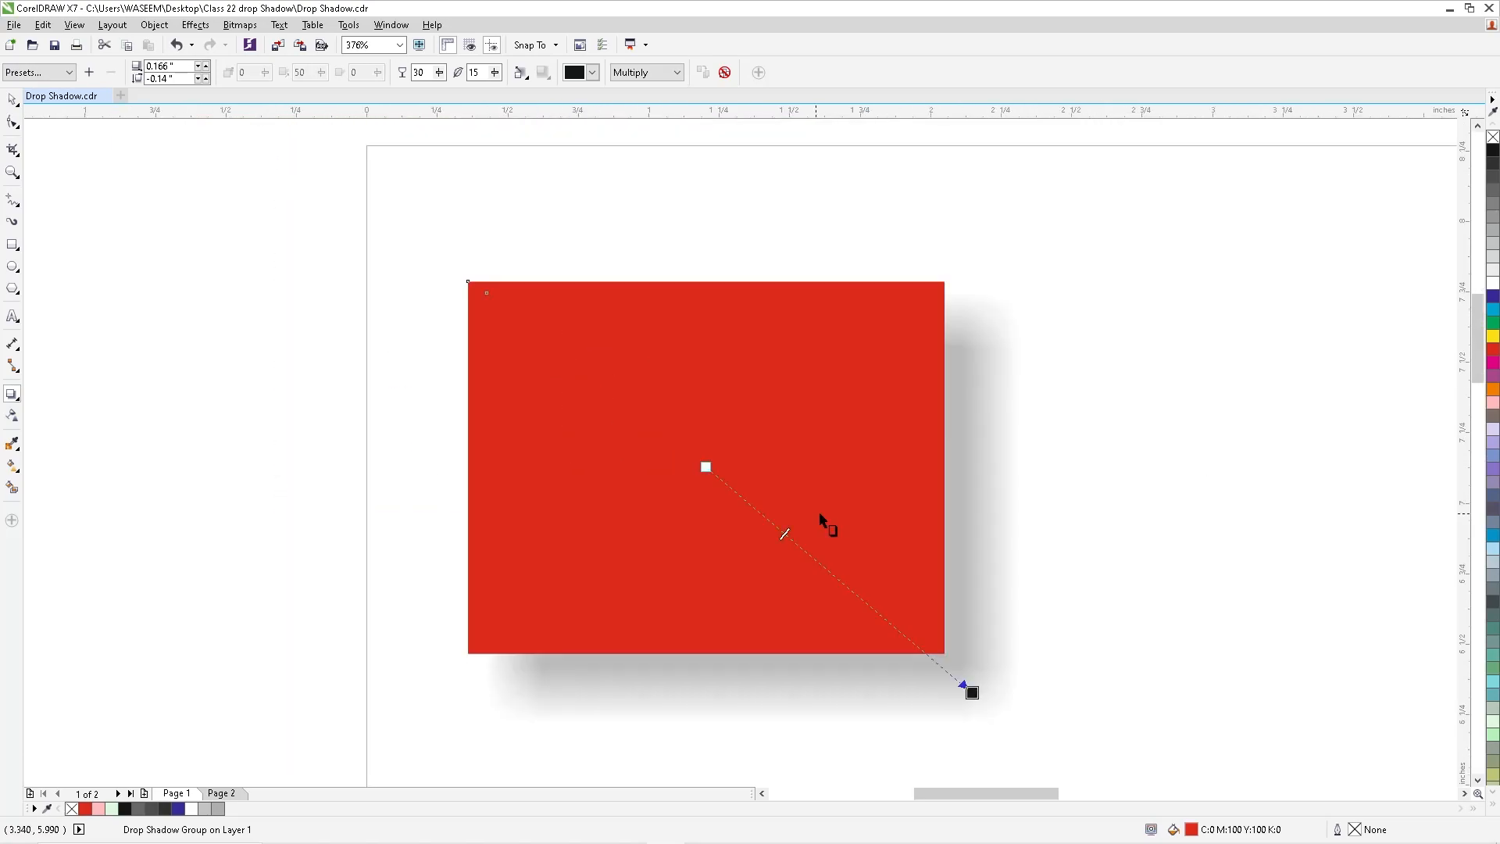
left_click_drag(438, 74, 500, 81)
left_click(498, 74)
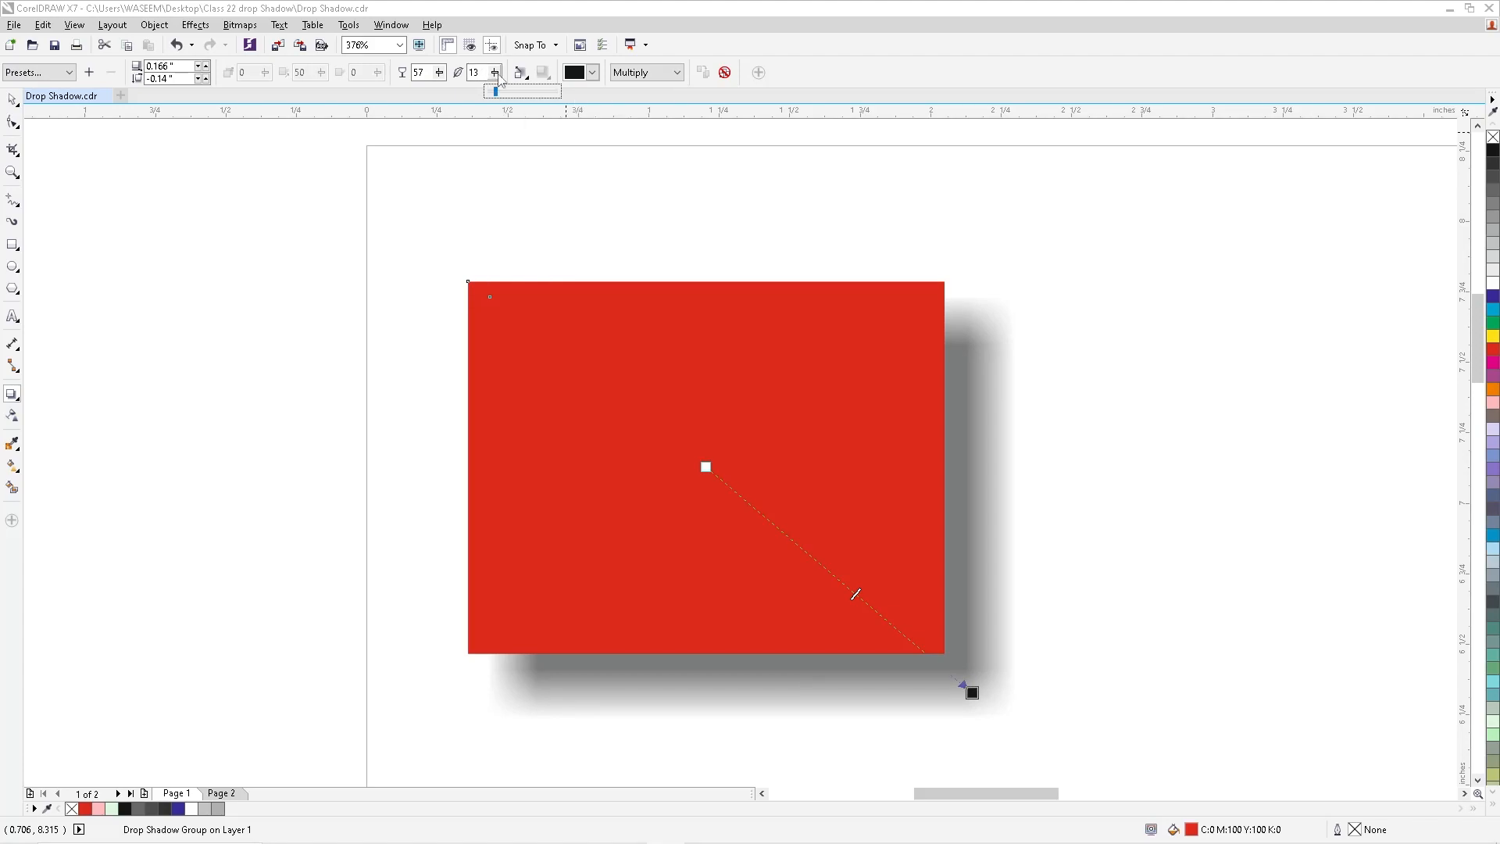
- Set the shadow feathering to 0 for a hard edge, and soften it again to 14
double_click(482, 74)
type("0")
key("Return")
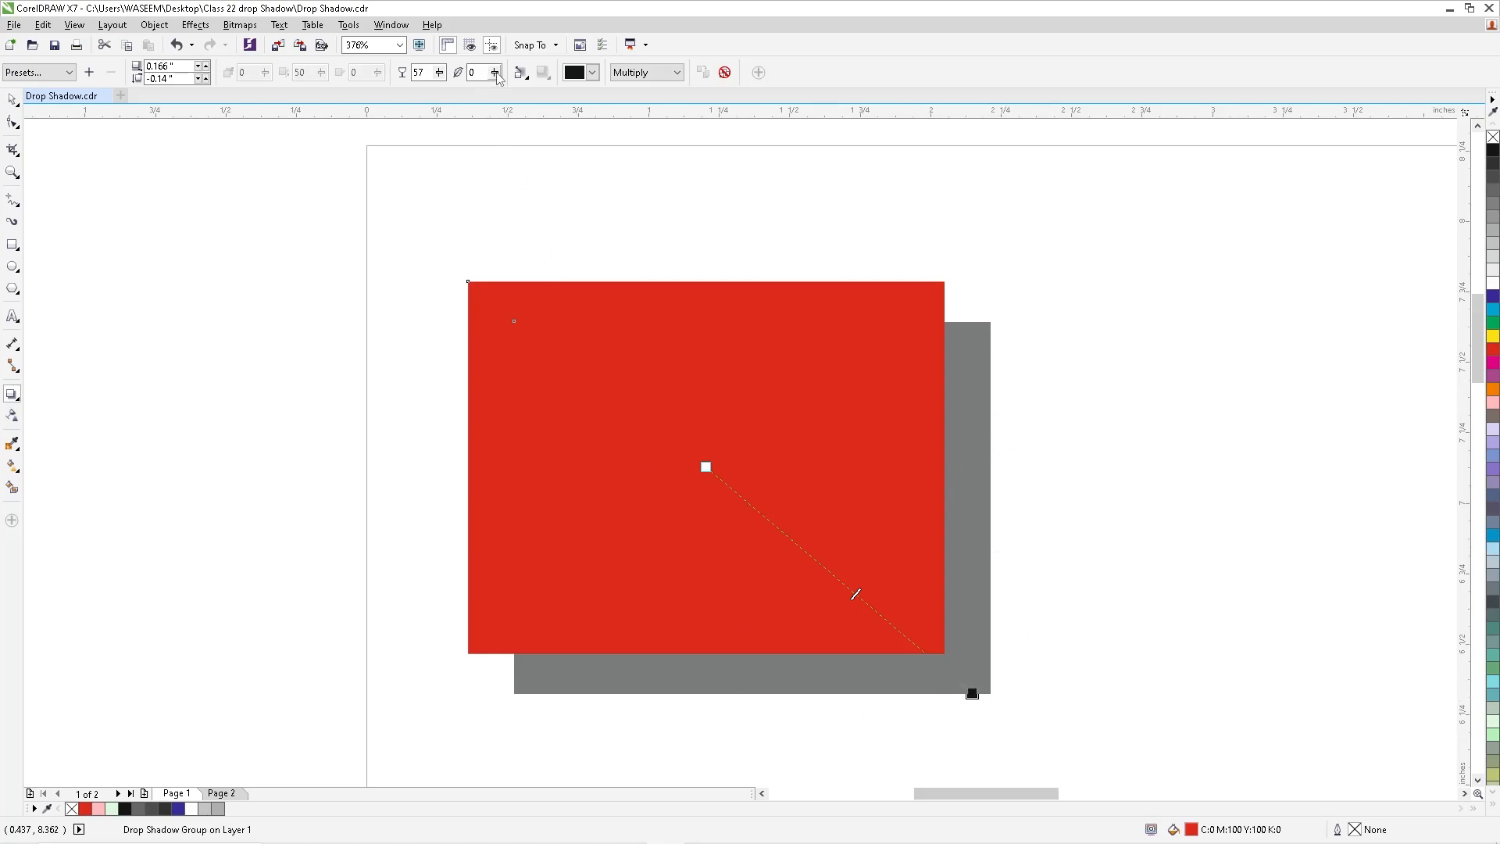
left_click_drag(496, 73, 502, 89)
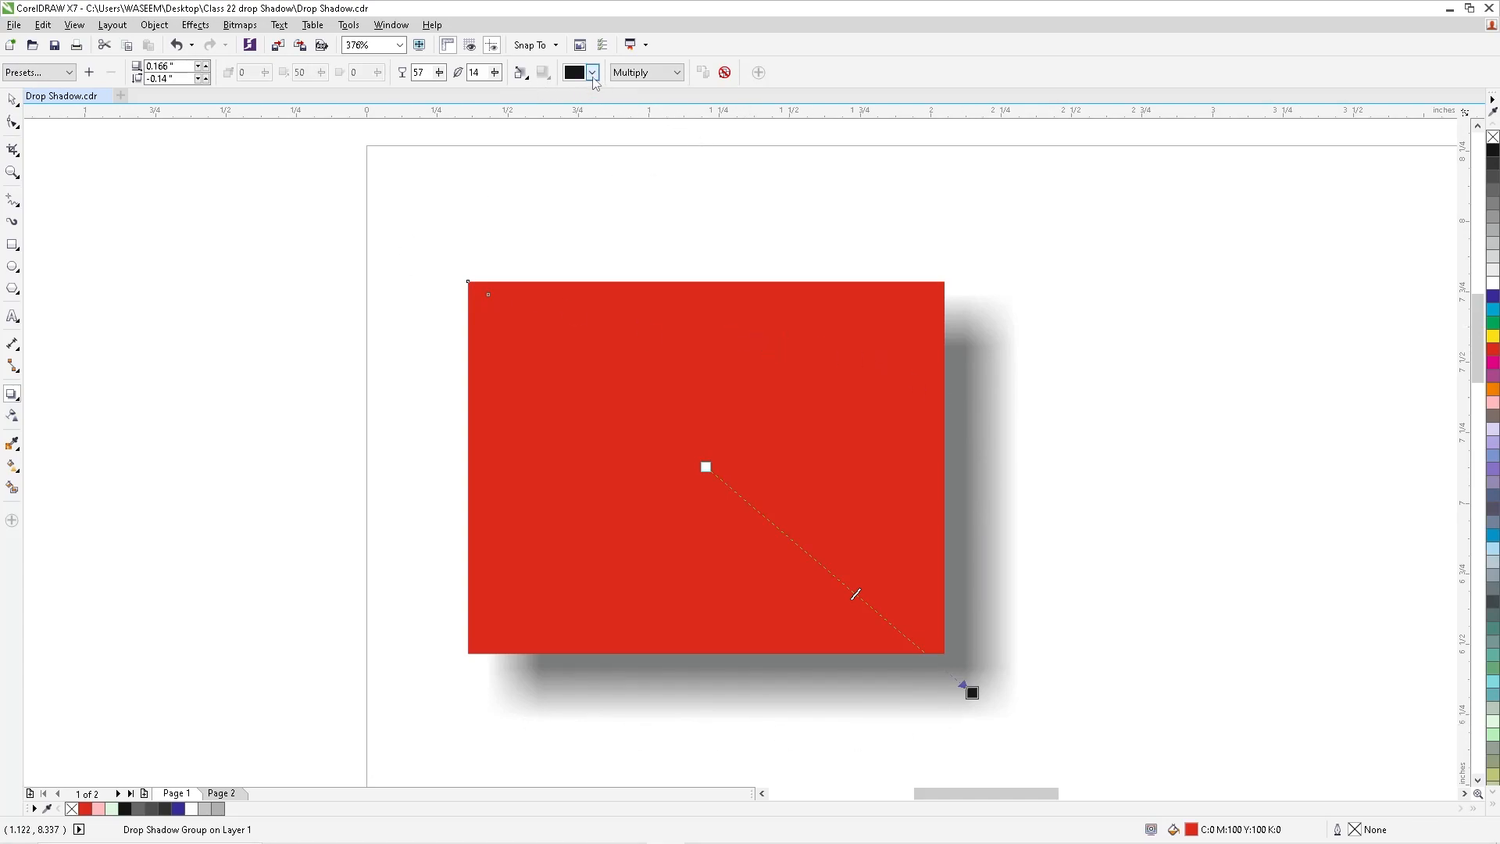
- Set the feathering direction of the rectangle's shadow to Outside
left_click(521, 73)
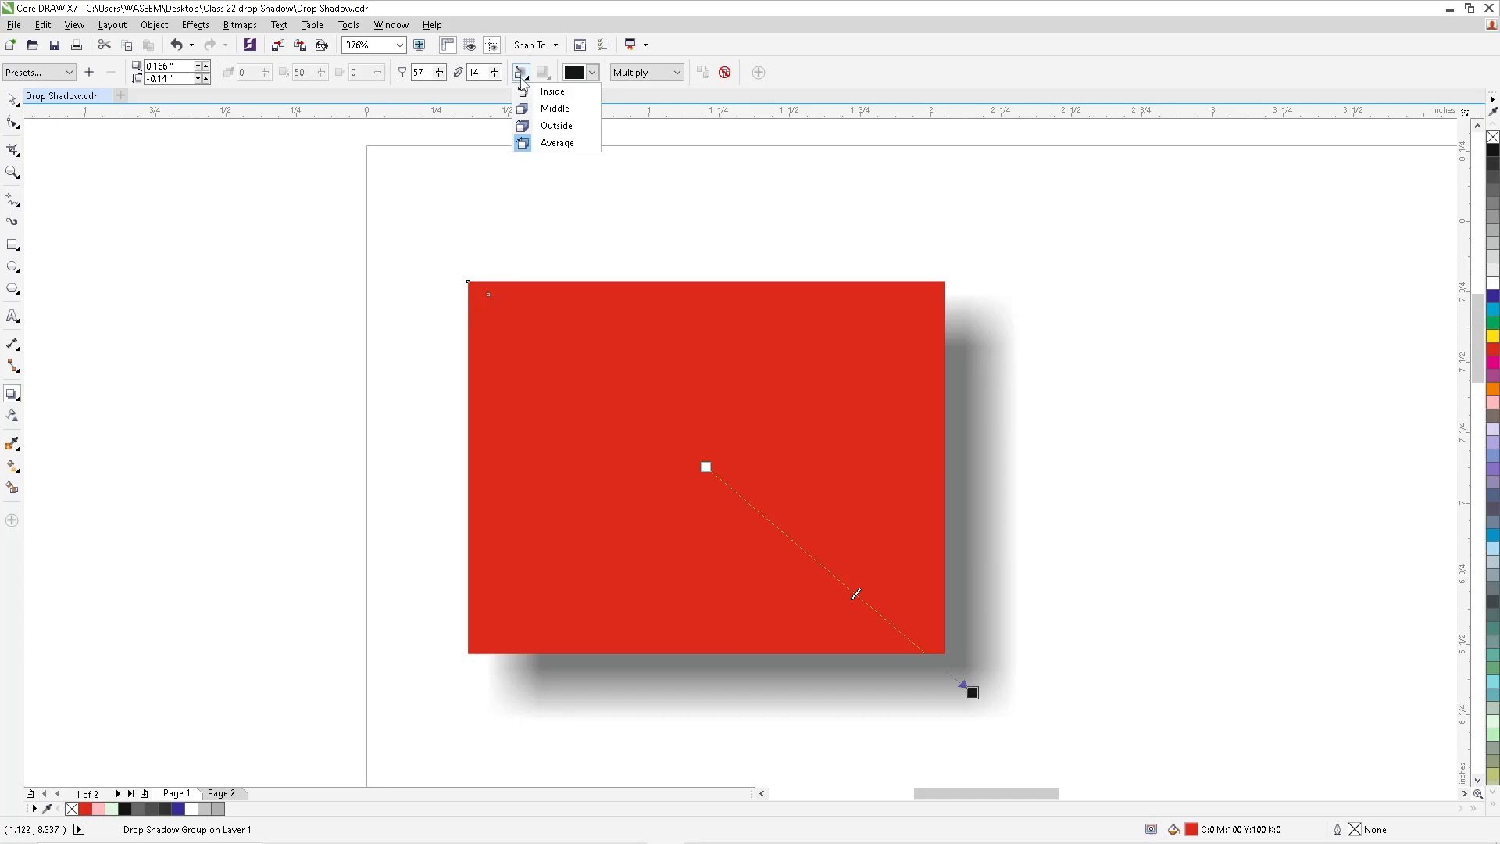
left_click(558, 126)
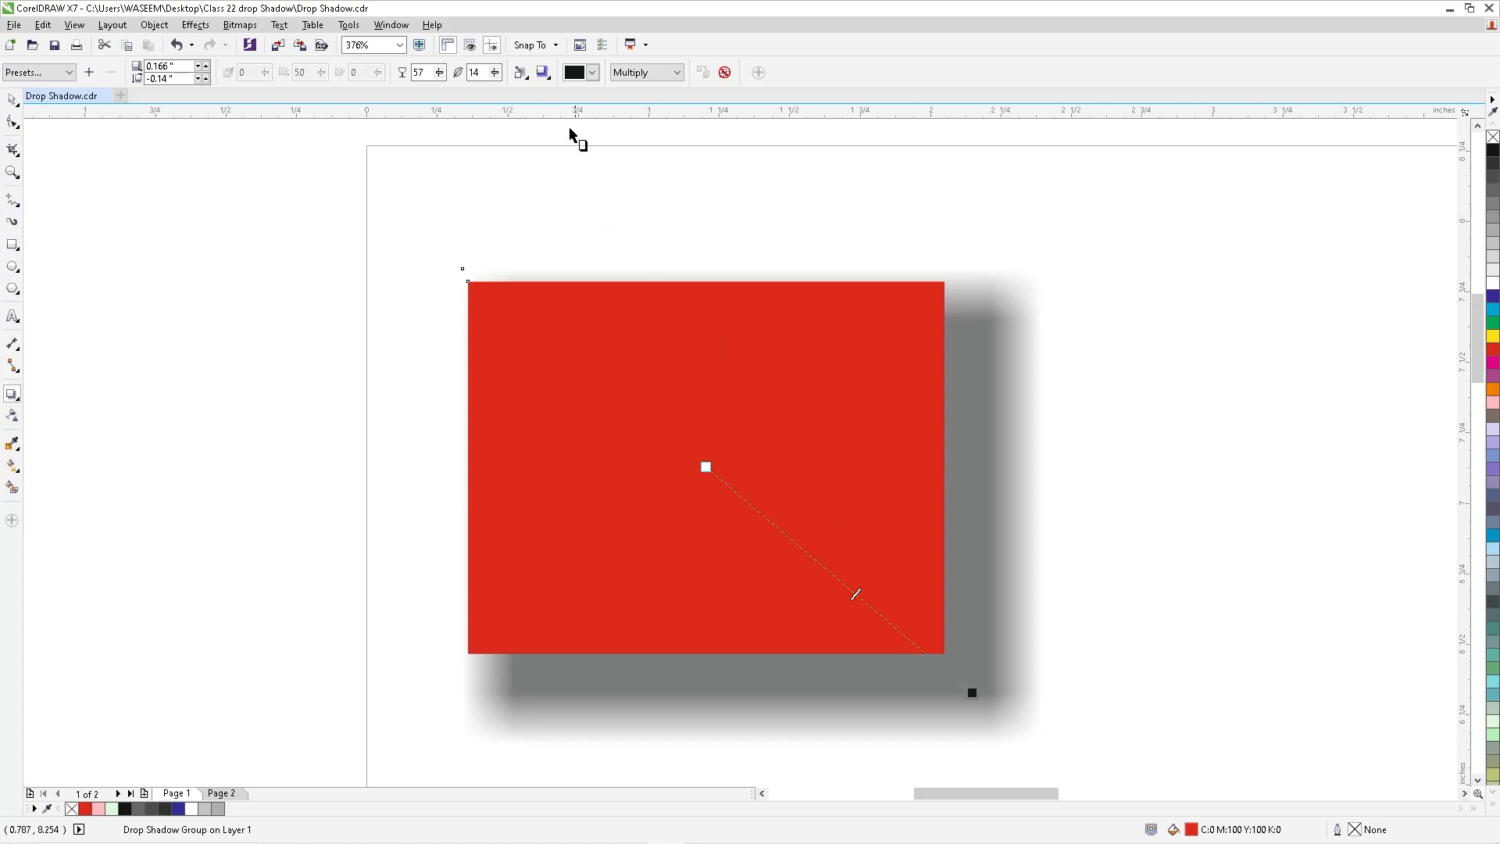
left_click(521, 73)
left_click(526, 92)
- Change the shadow color to red, and switch it to navy blue
left_click(593, 73)
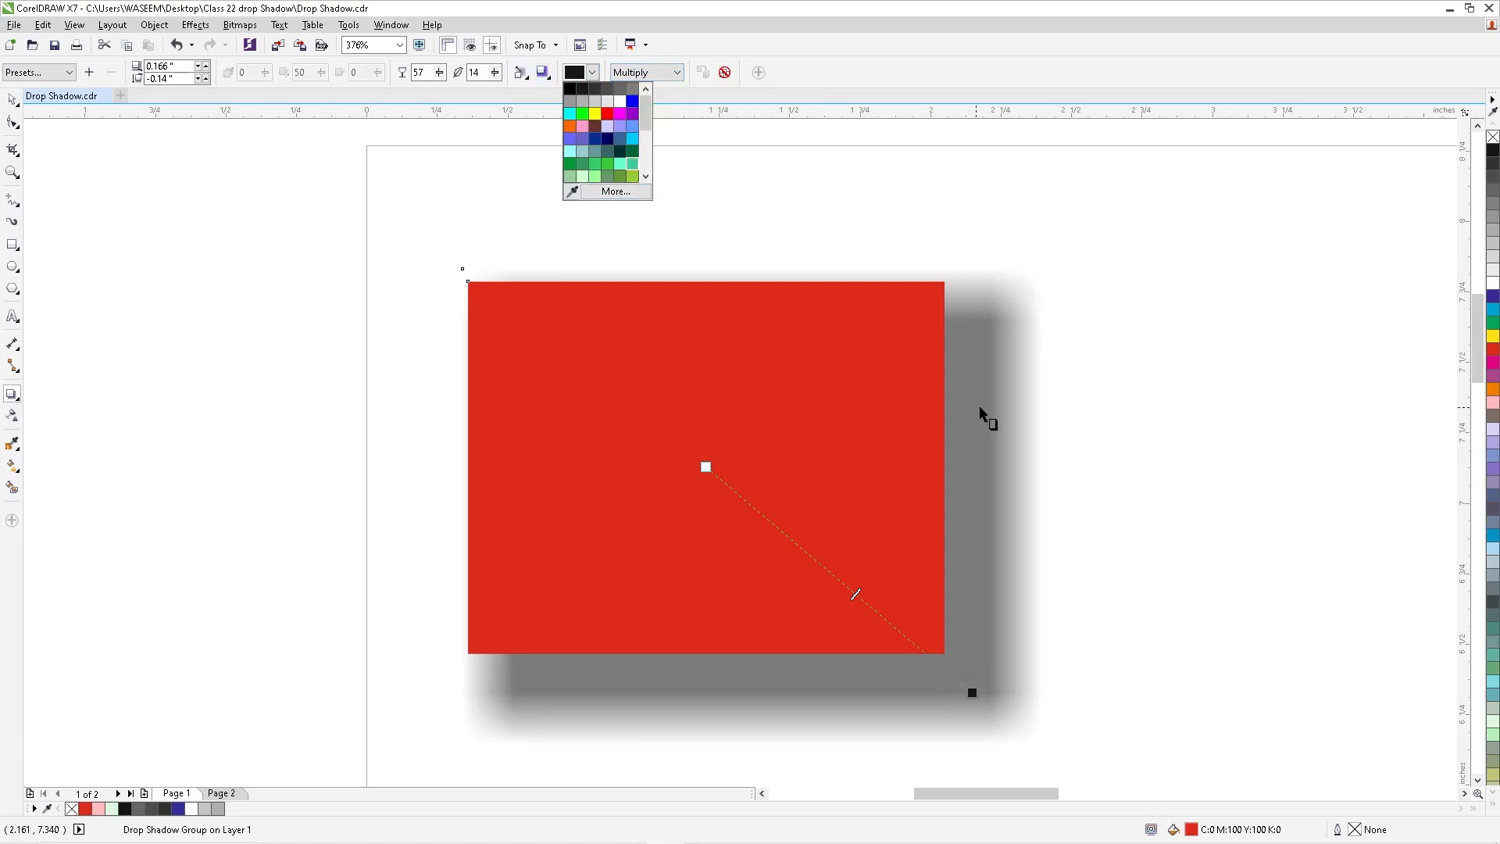
left_click(611, 115)
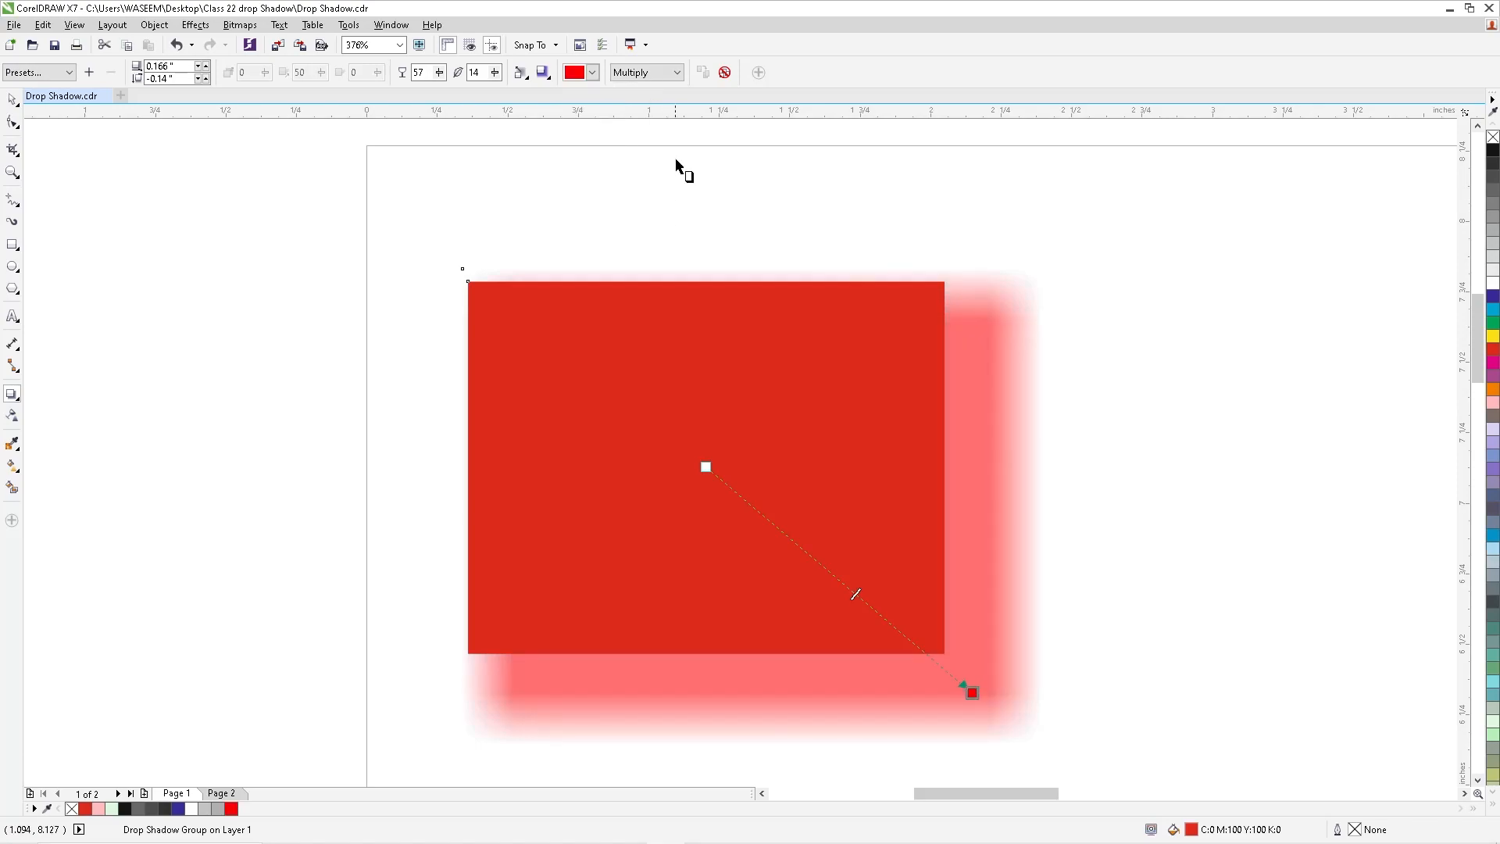
left_click(593, 73)
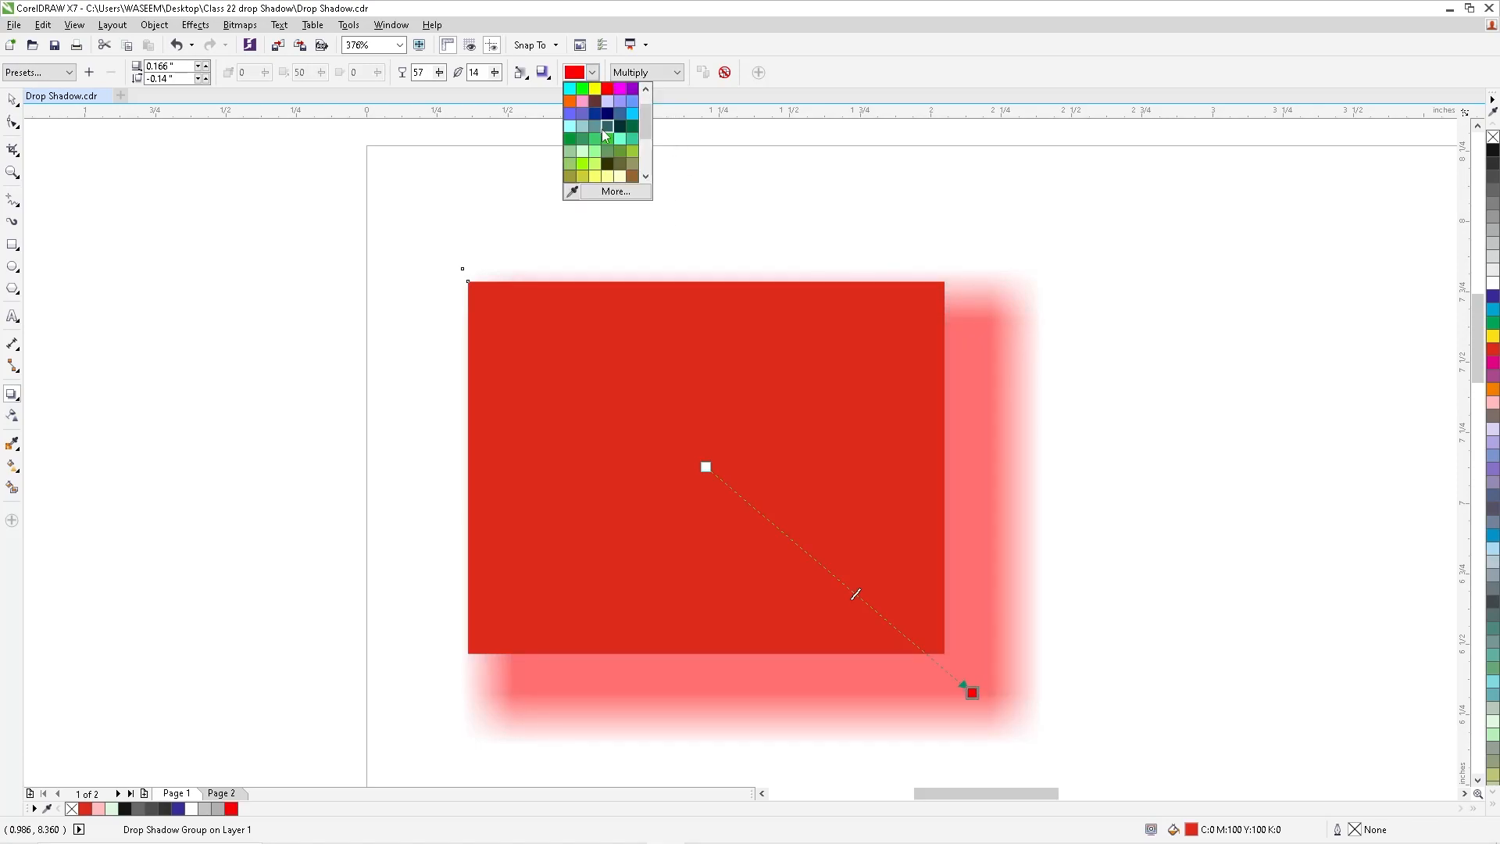
left_click(610, 116)
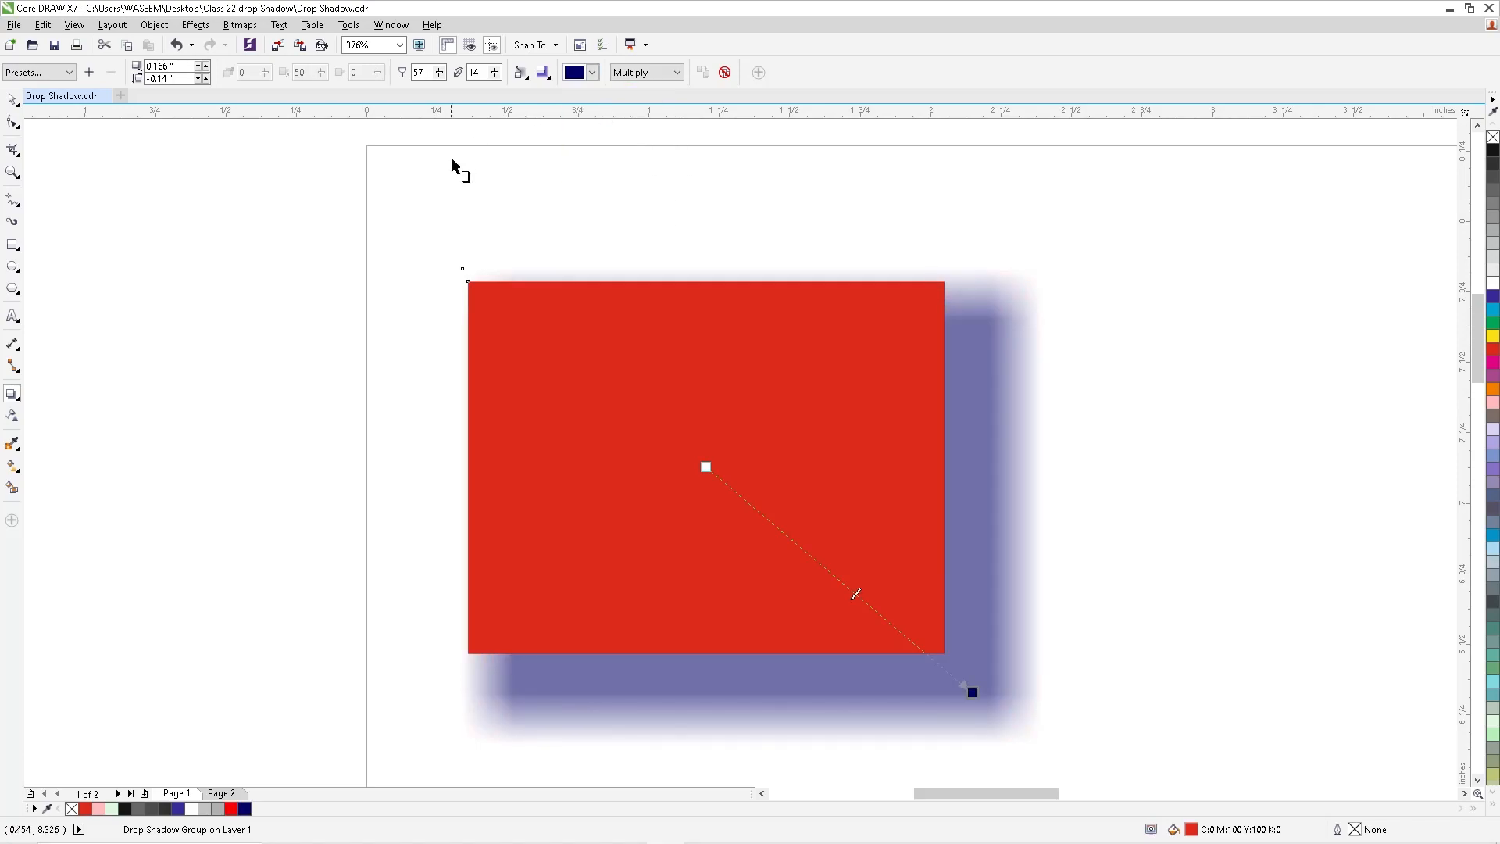
- Clear the drop shadow from the red rectangle
left_click(543, 73)
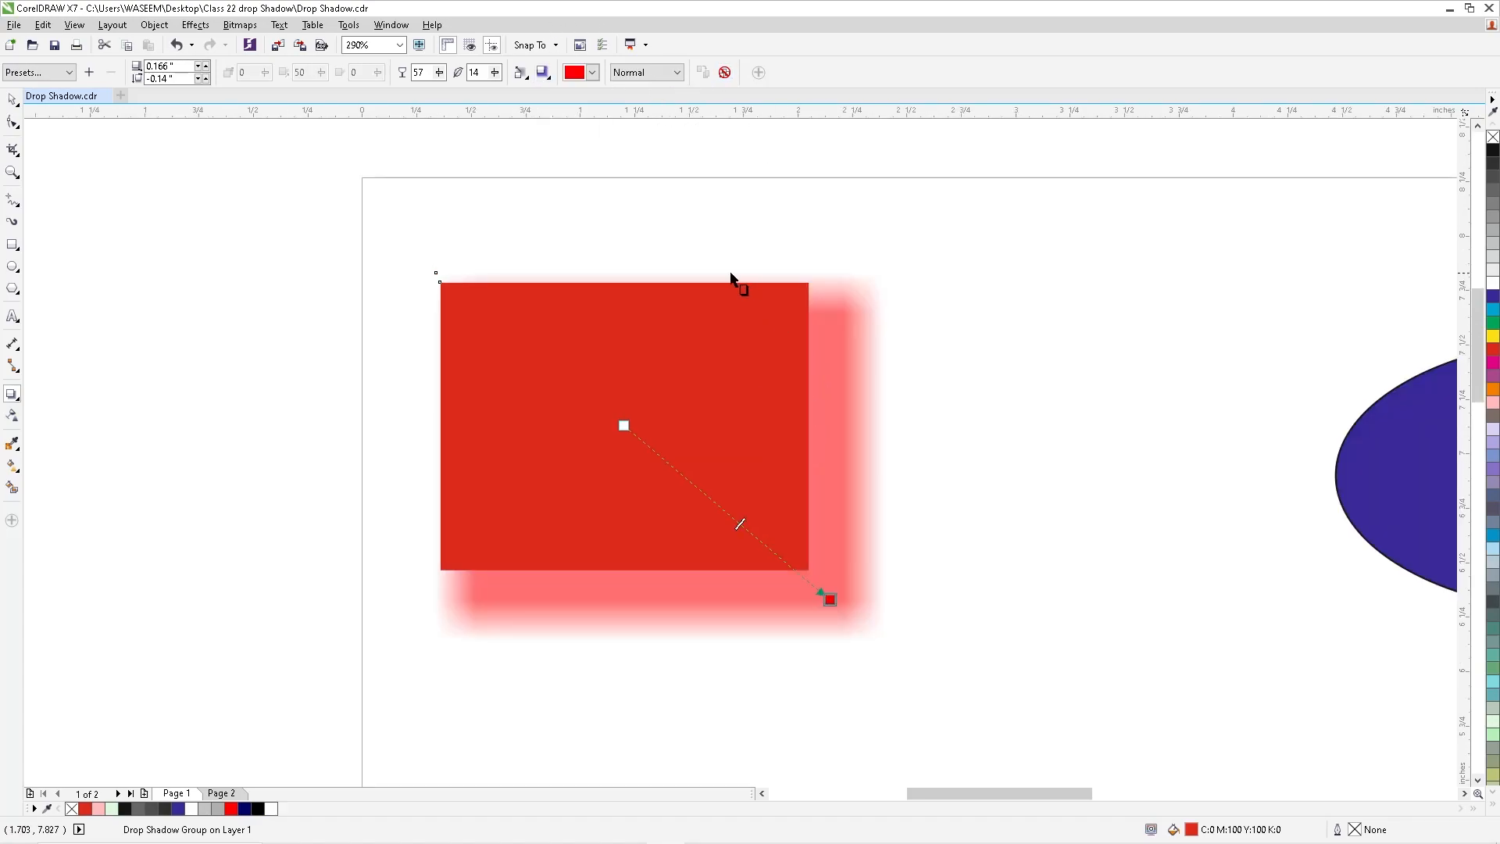
left_click(725, 73)
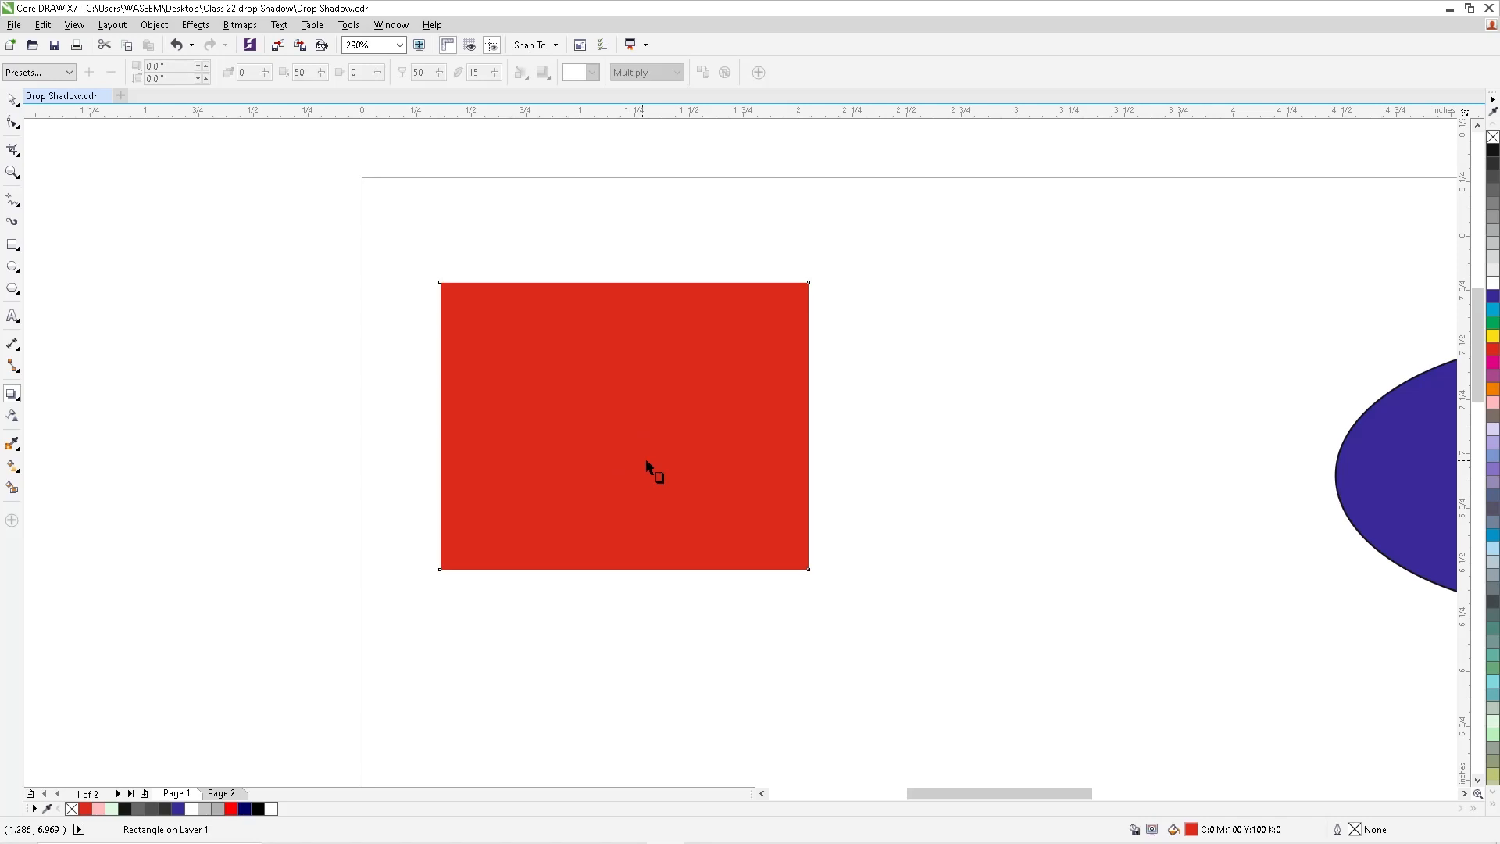
- Try a drop shadow toward the red rectangle's upper-left corner, undo it, and cast one straight down by about 0.222 in
left_click_drag(635, 429, 480, 298)
left_click(12, 100)
left_click(613, 345)
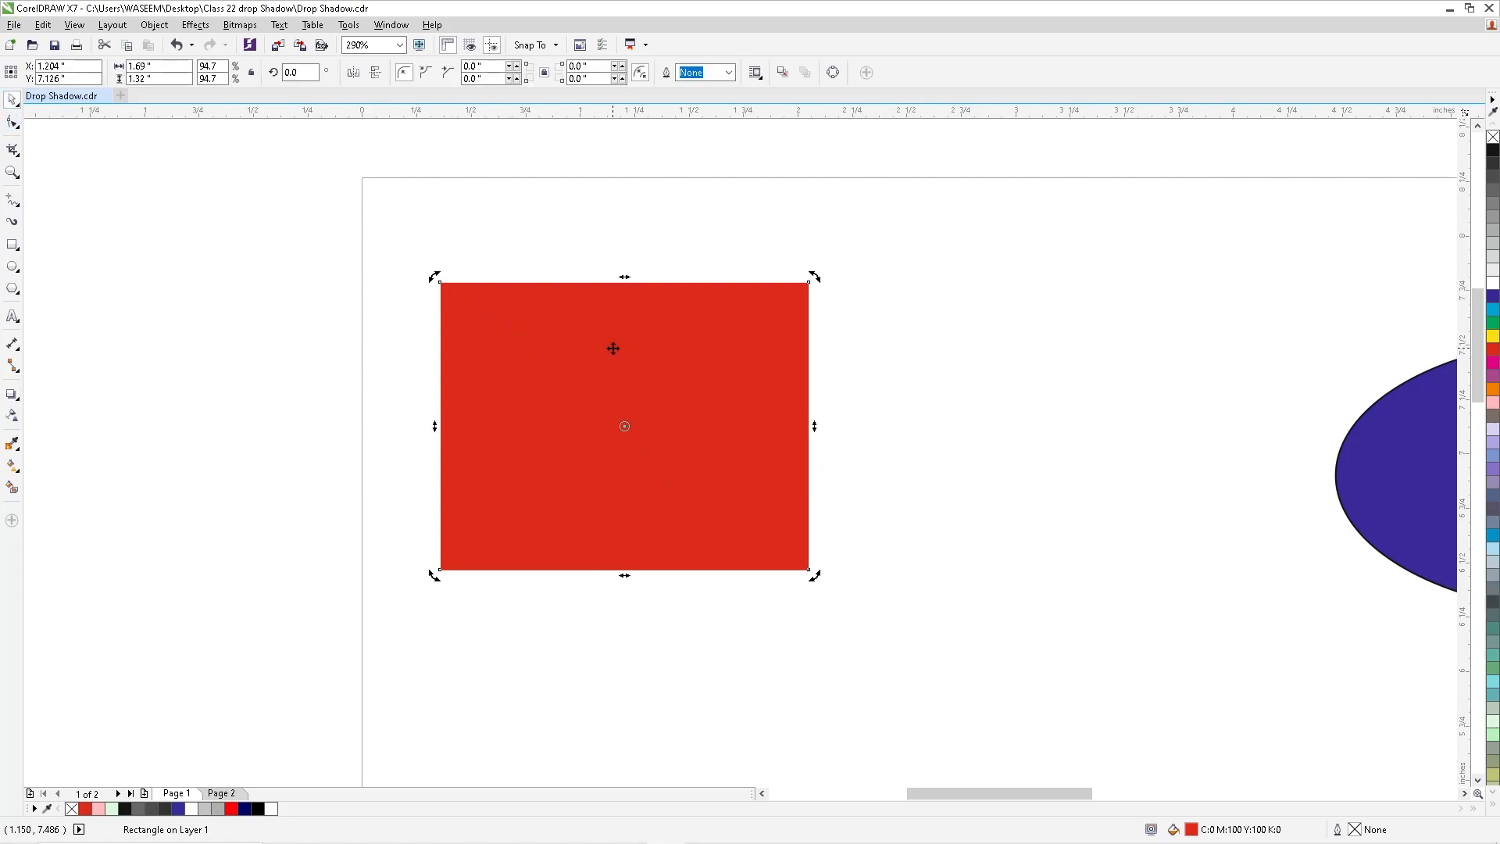
left_click(12, 395)
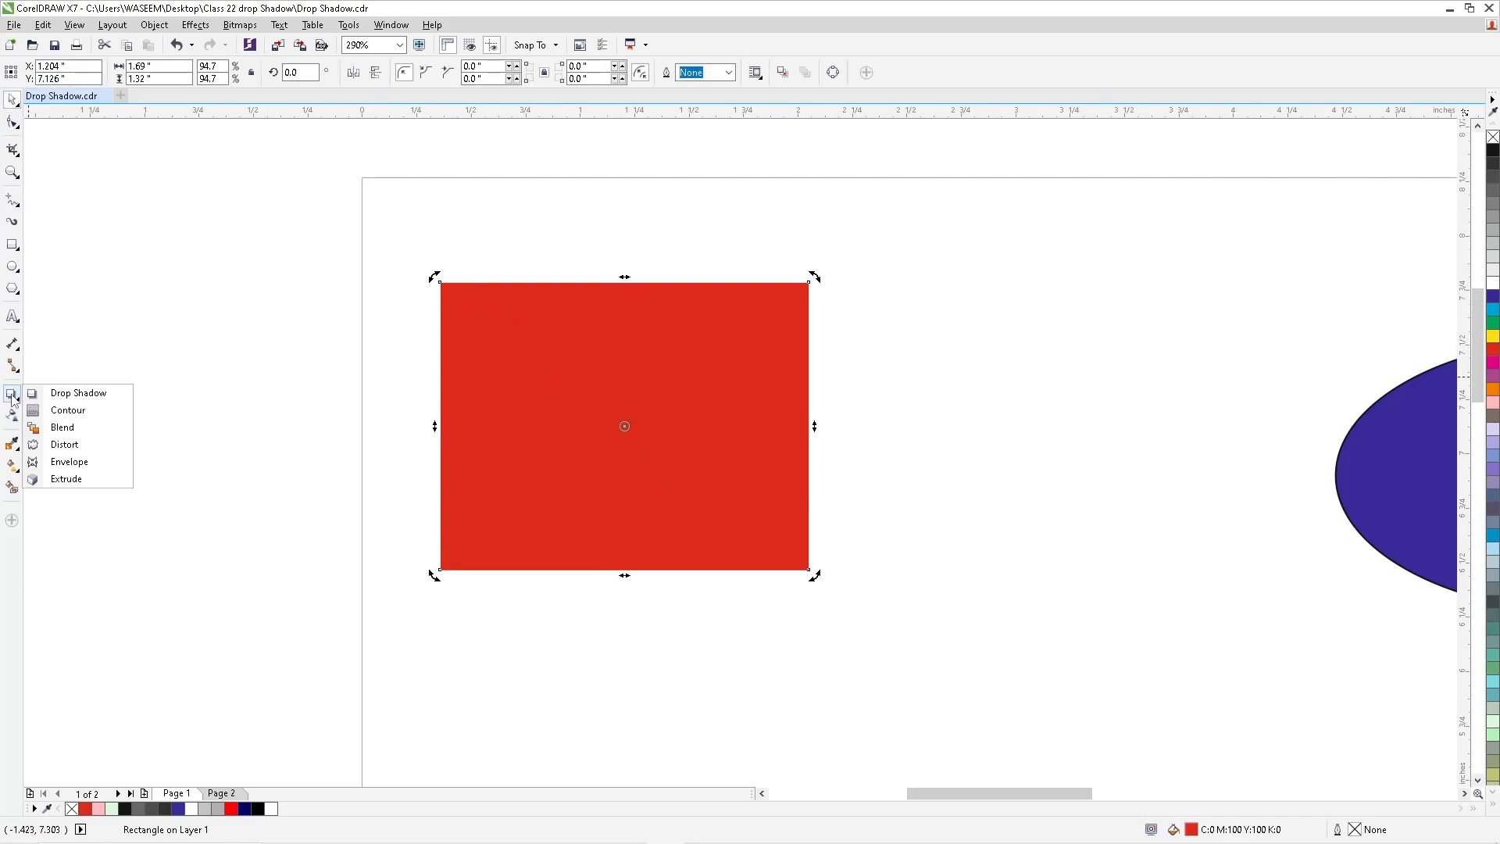
left_click(78, 393)
left_click_drag(635, 428, 429, 254)
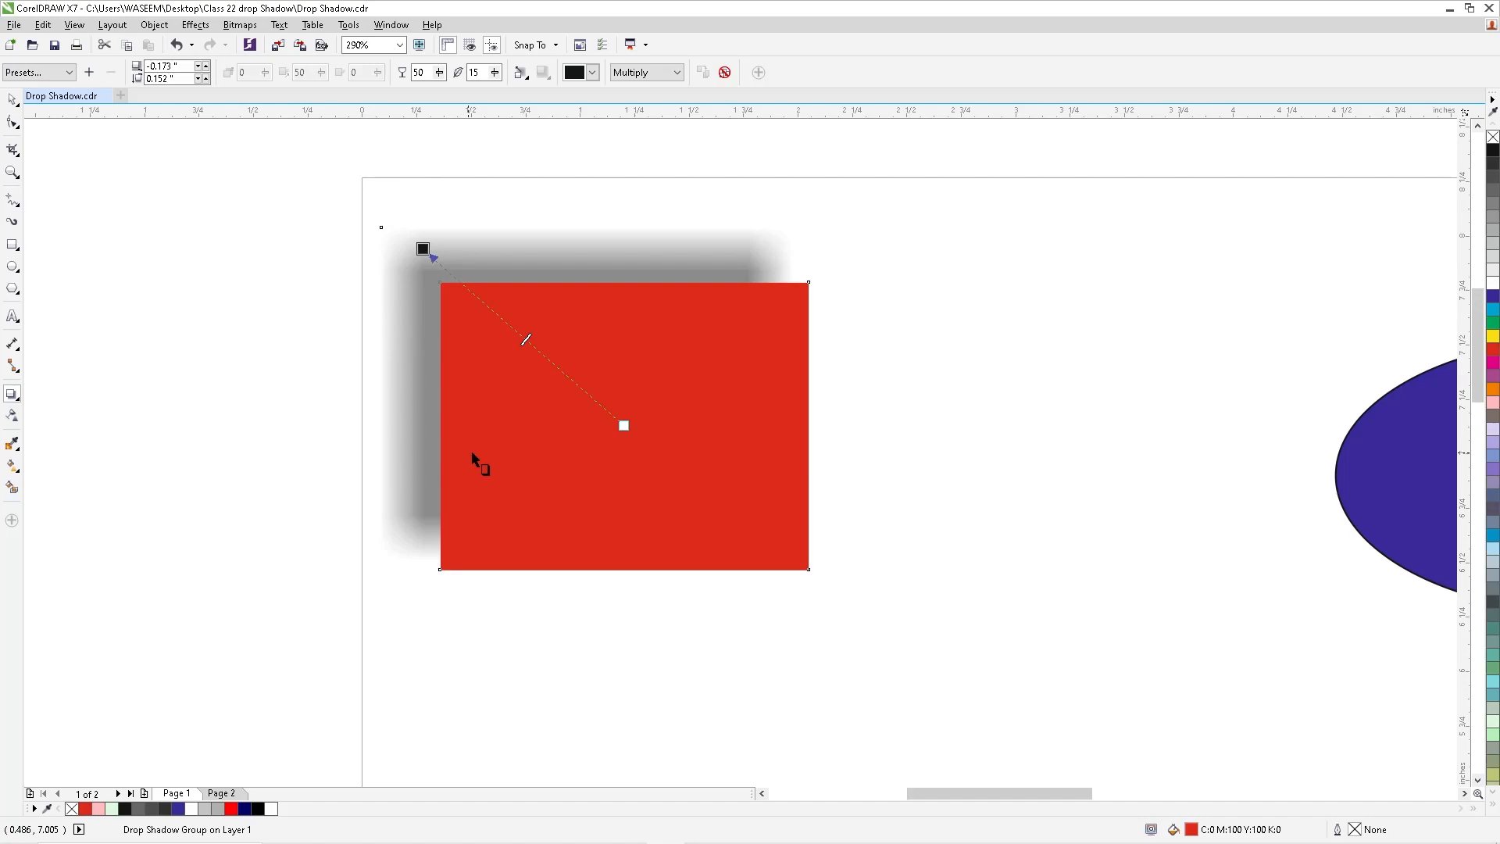
key("ctrl+z")
left_click_drag(611, 527, 634, 620)
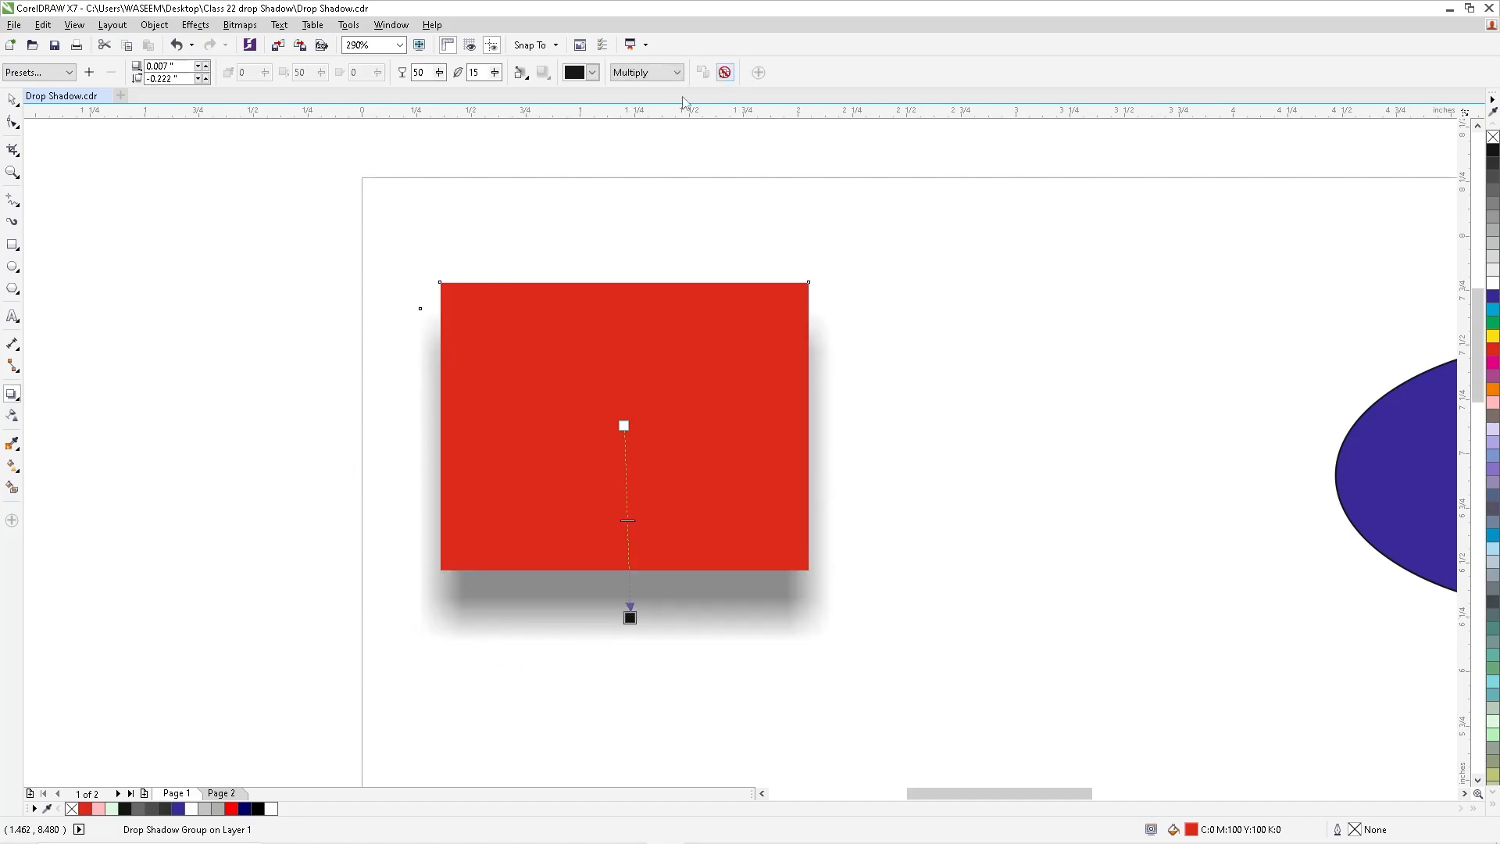
key("space")
- Cast a drop shadow from the blue ellipse up and to the right, offset about 0.074 in by 0.093 in
key("F4")
scroll(711, 391, "down", 1)
key("F2")
left_click_drag(368, 218, 1004, 392)
left_click(786, 455)
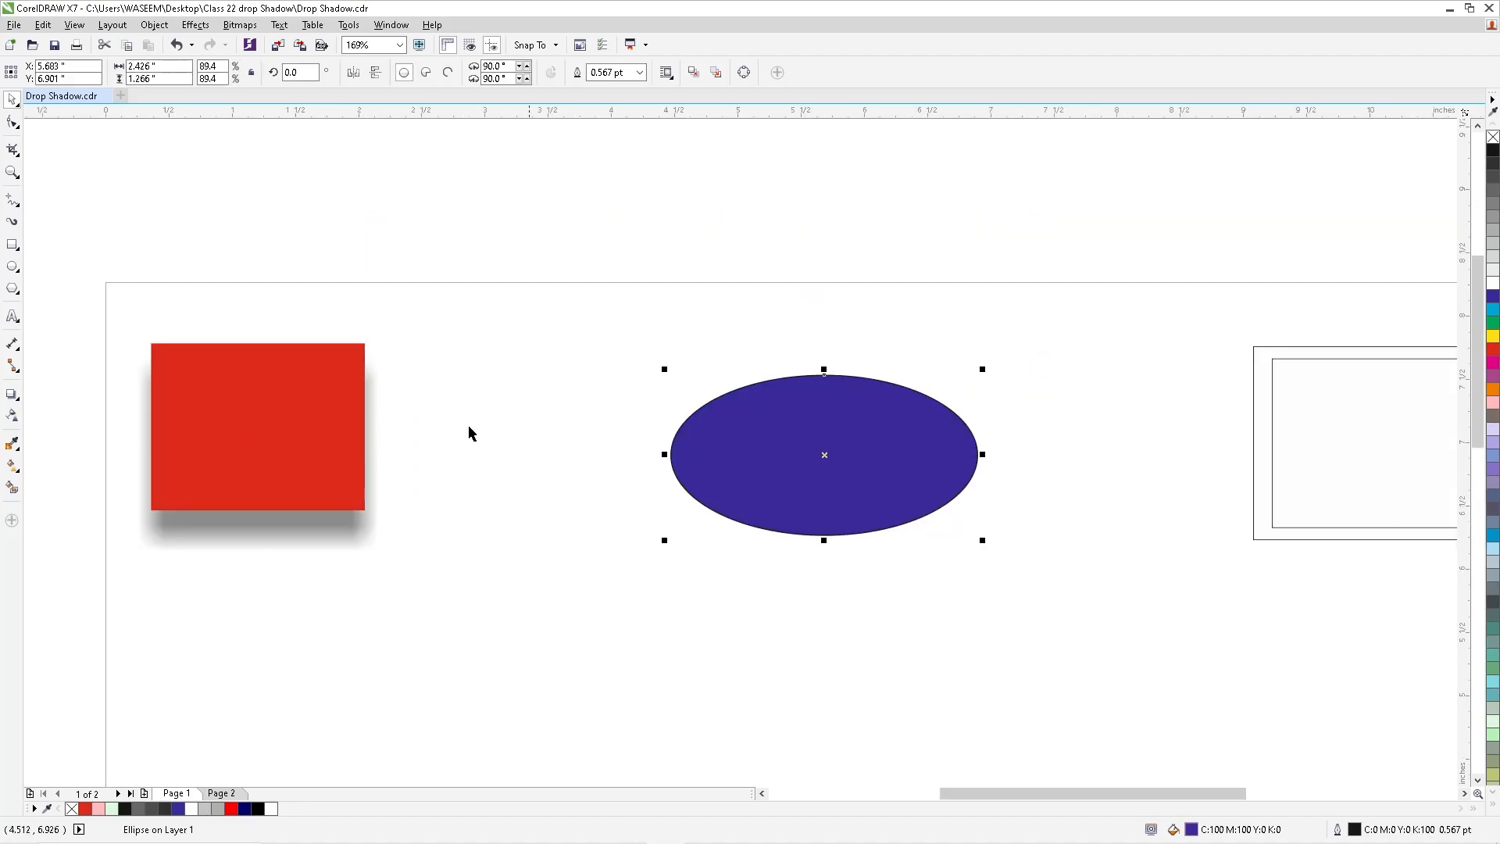
left_click(868, 429)
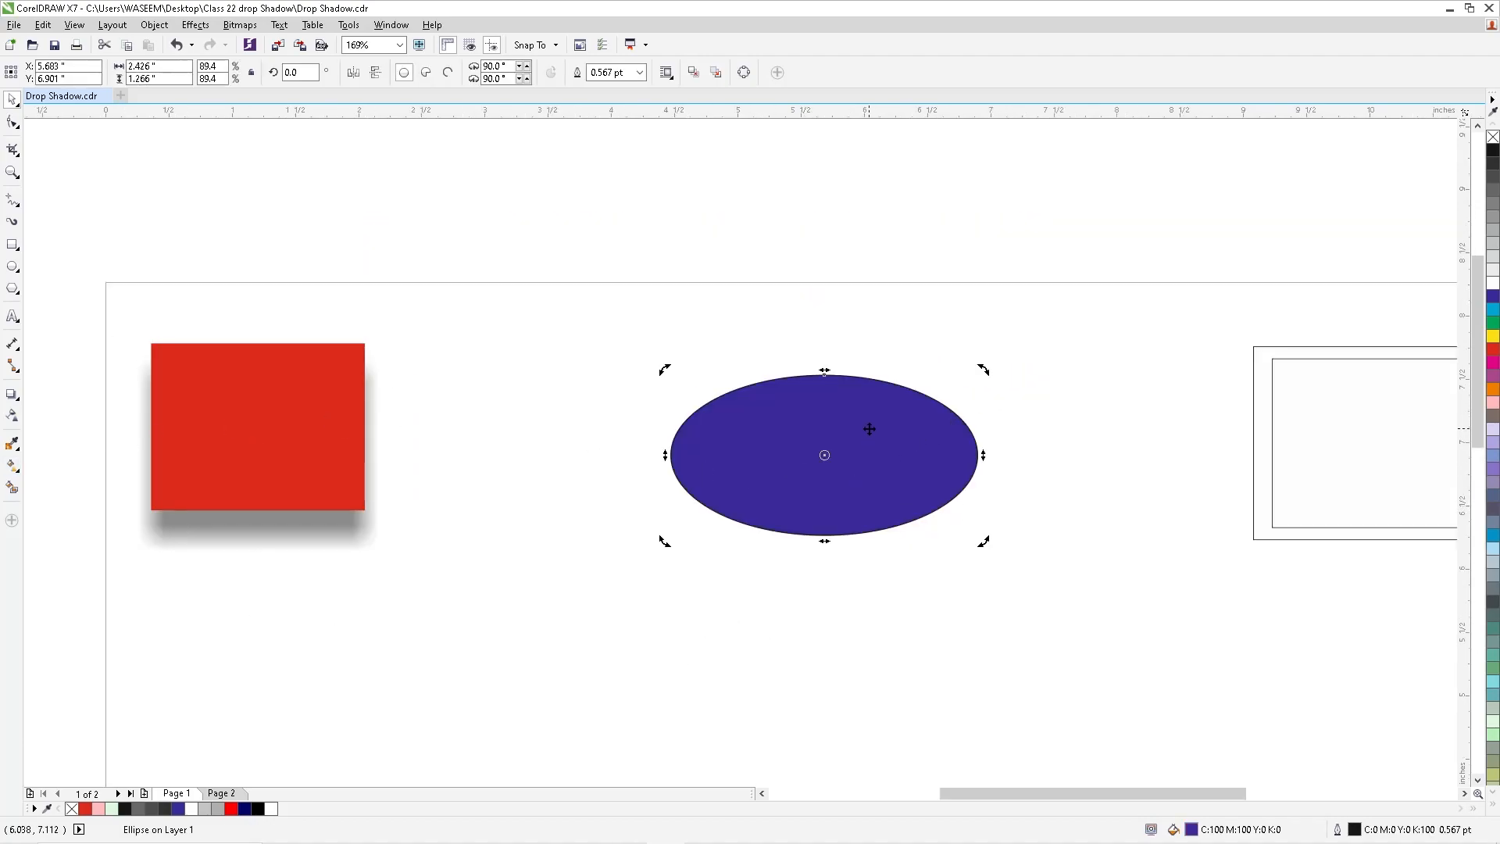
left_click(12, 394)
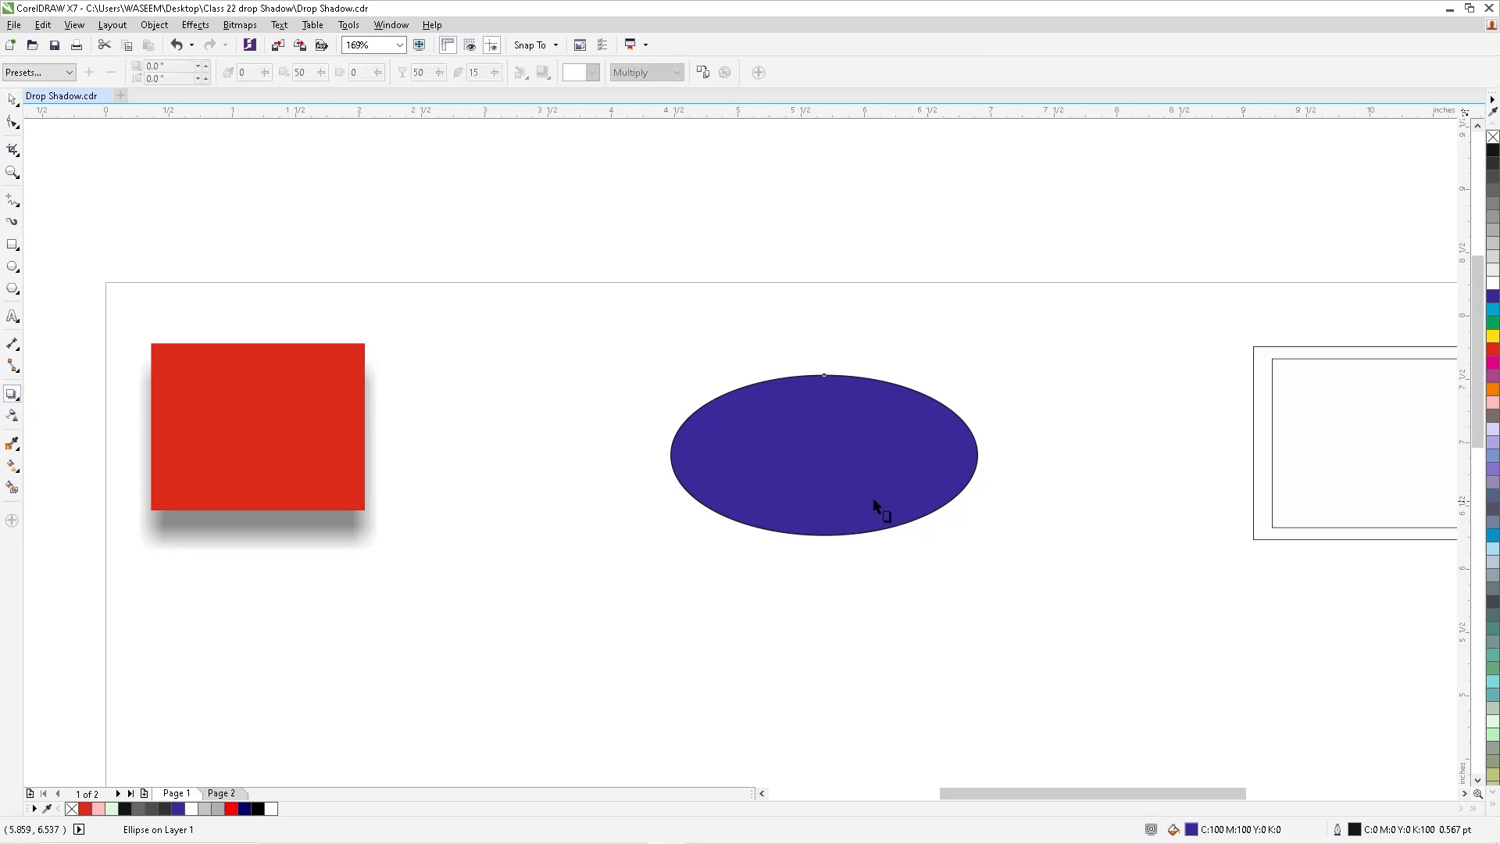
left_click_drag(837, 458, 903, 366)
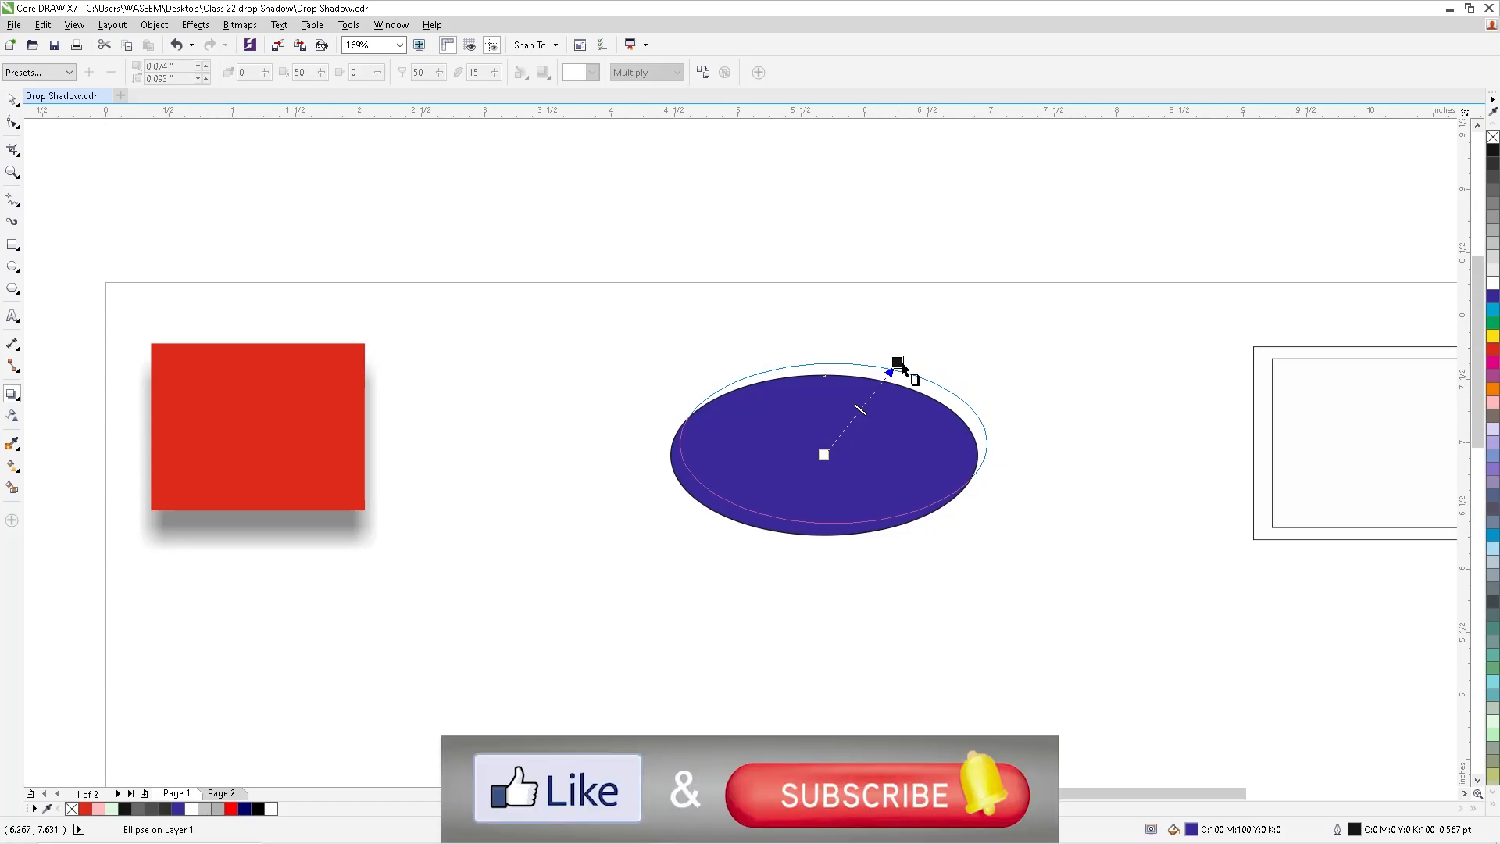
left_click_drag(901, 367, 899, 364)
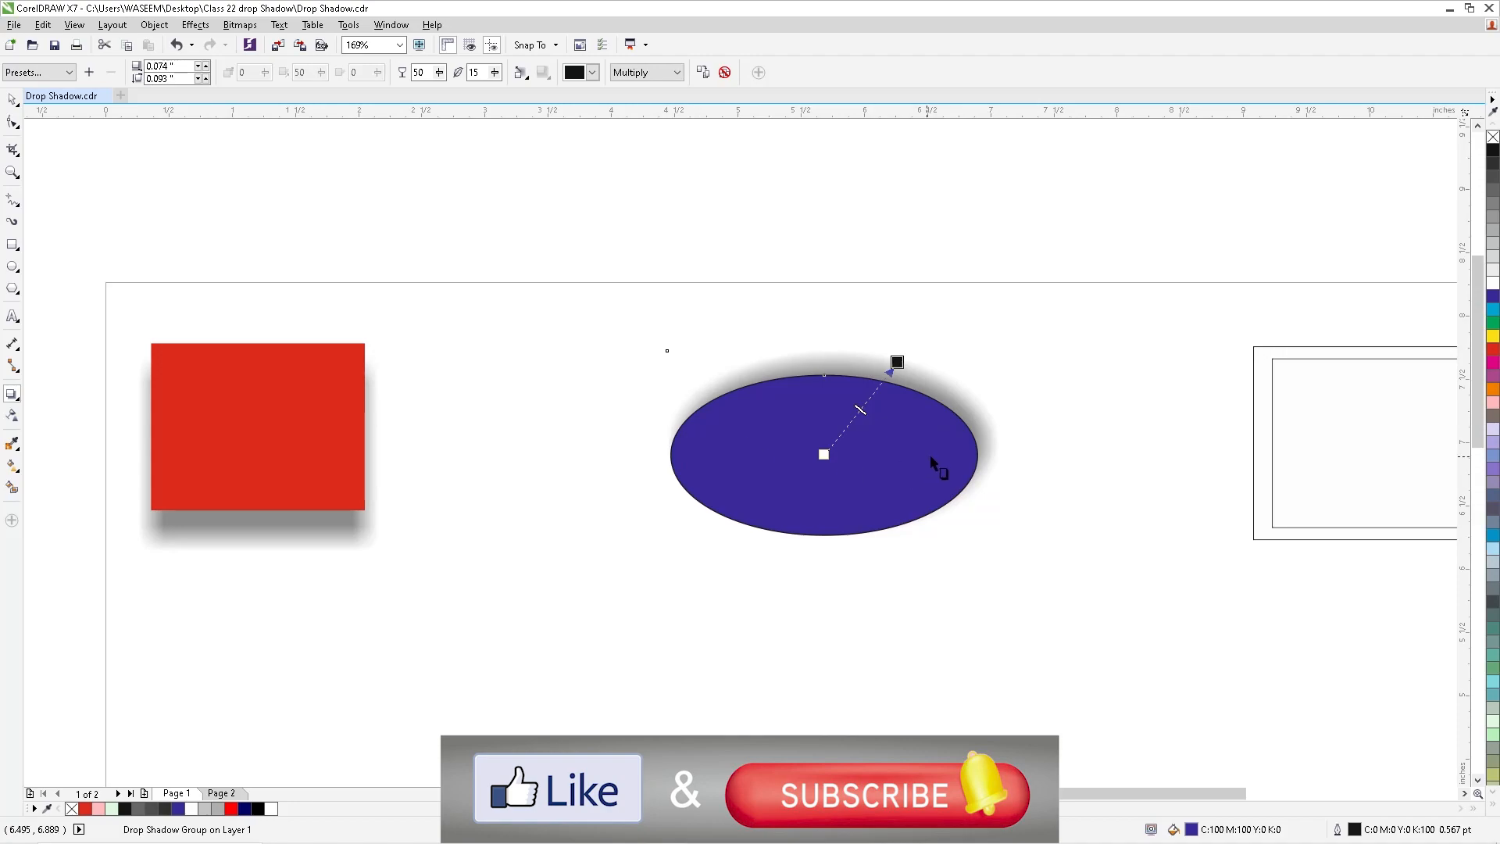
key("space")
left_click(560, 333)
scroll(875, 556, "down", 3)
left_click_drag(962, 409, 1225, 614)
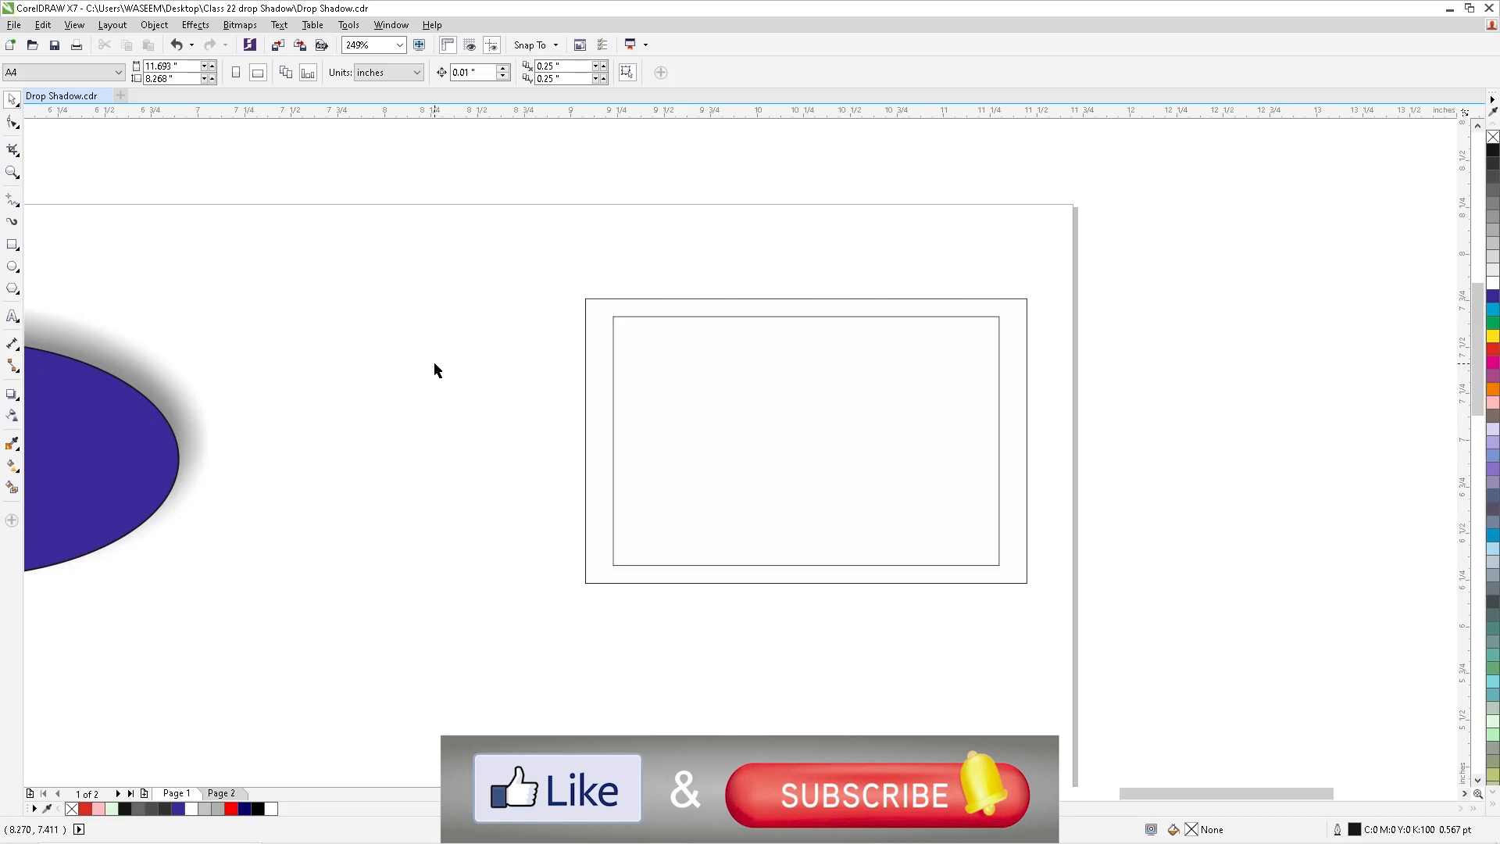
left_click(644, 317)
left_click(641, 300, "shift")
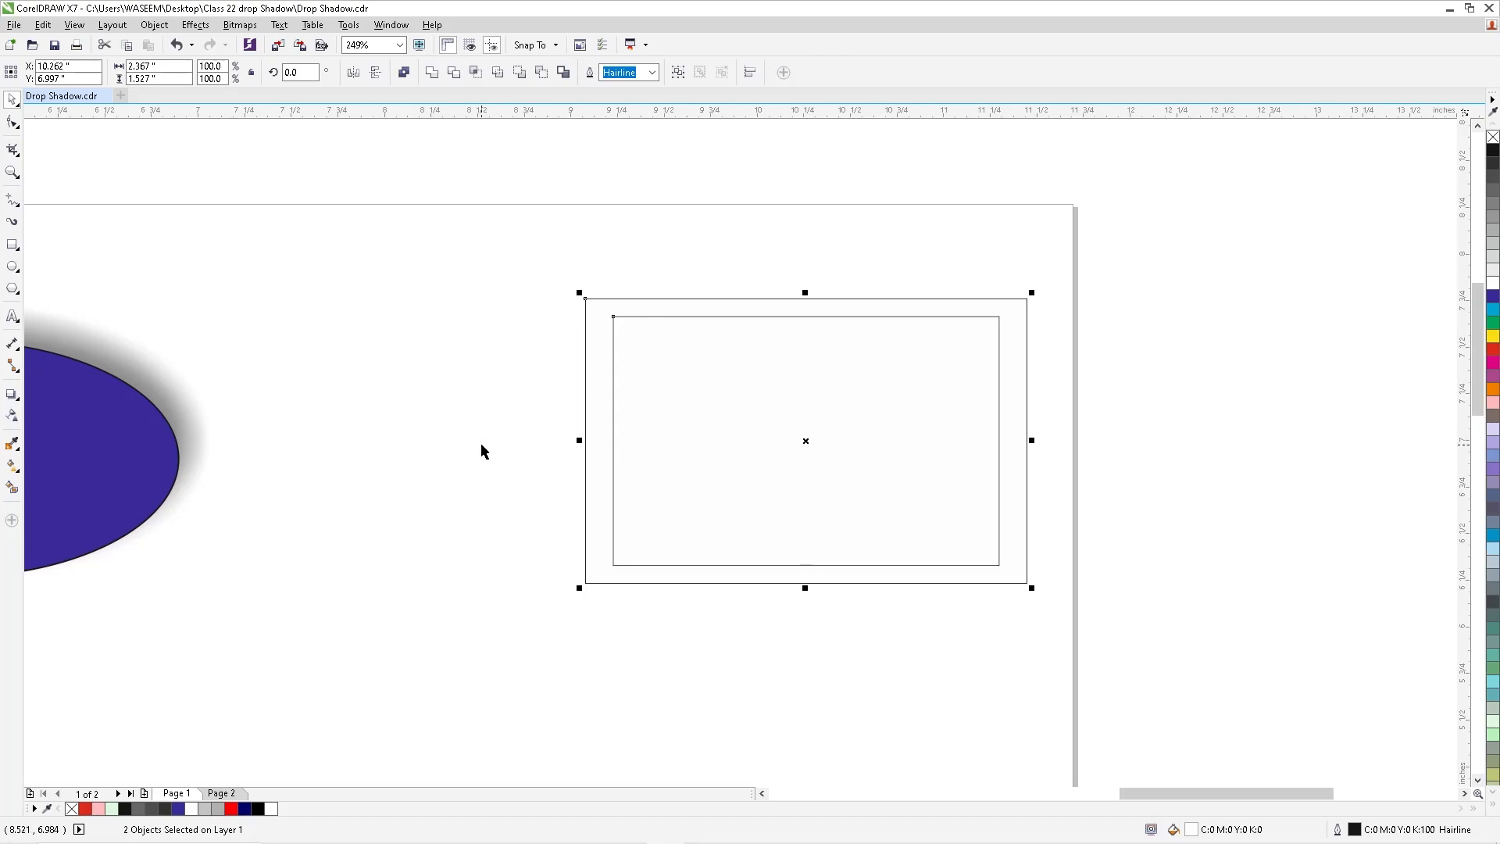
left_click(428, 368)
left_click(12, 394)
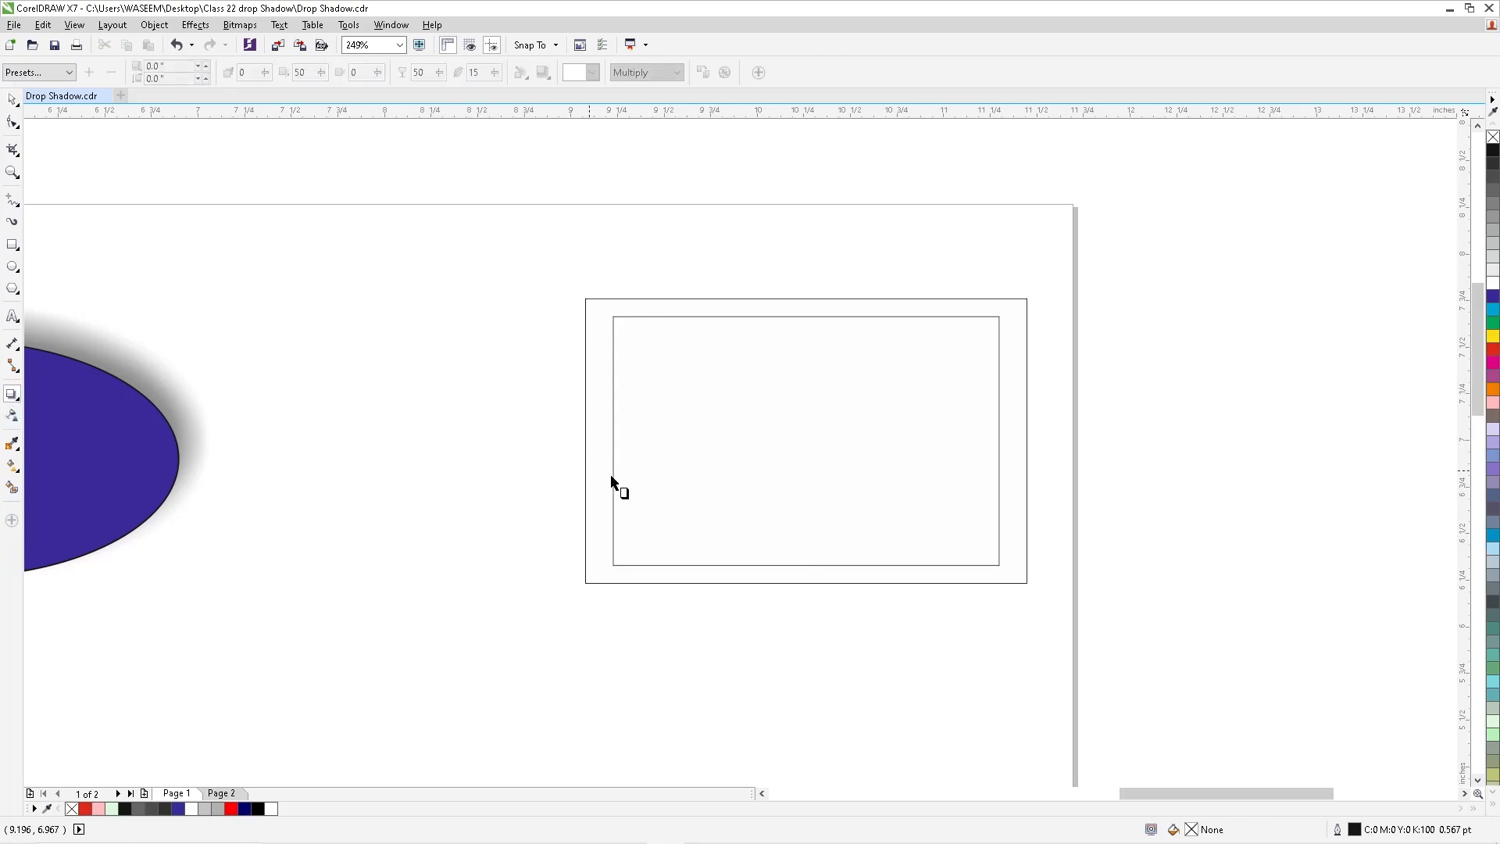
left_click(12, 99)
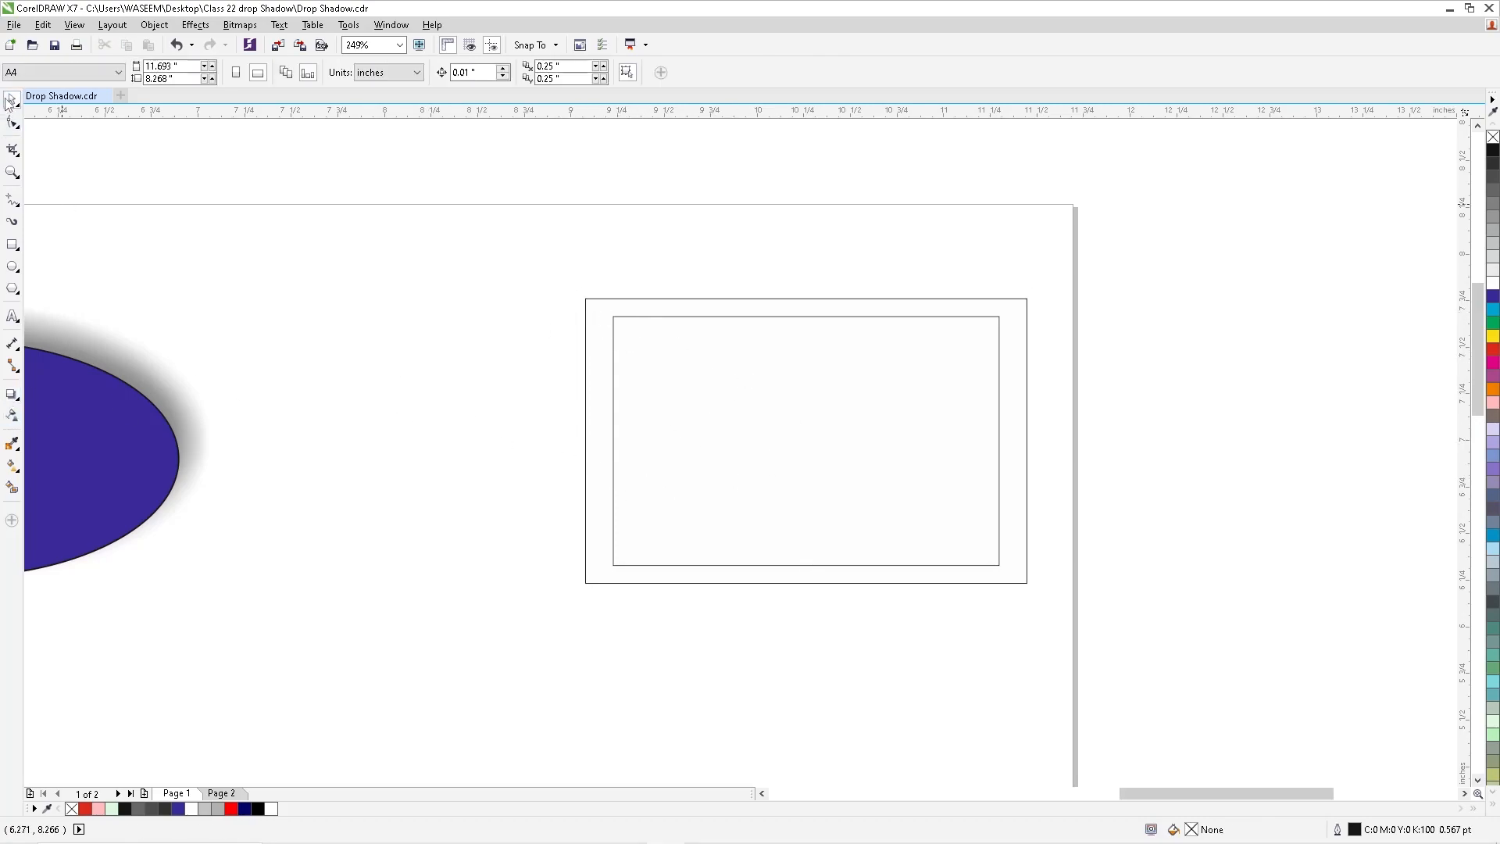
- Add a drop shadow with zero offset evenly around the outer white rectangle of the frame
left_click(596, 304)
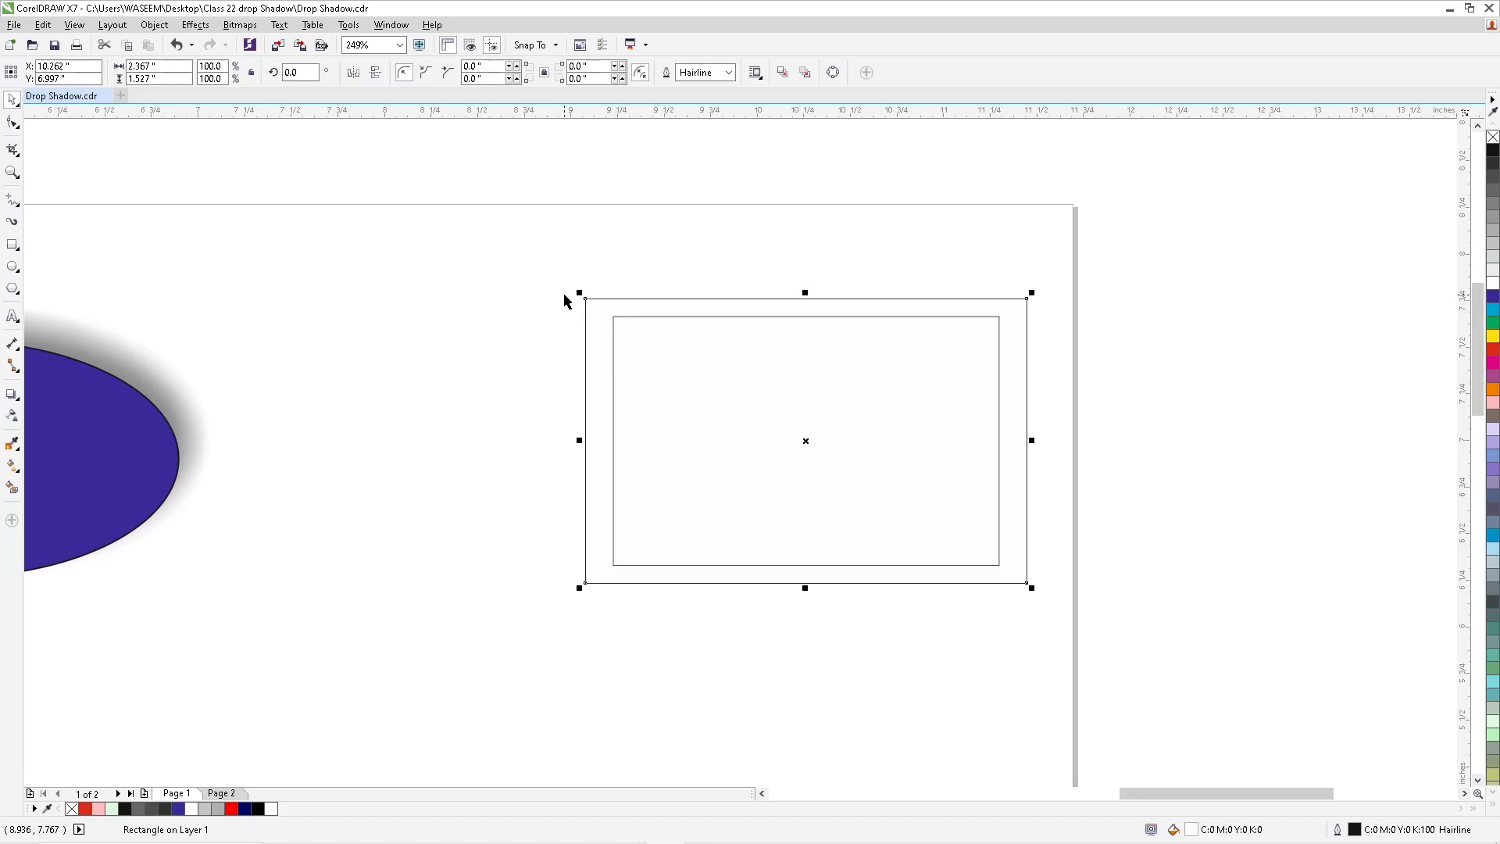
left_click(13, 396)
left_click(45, 397)
left_click_drag(806, 440, 807, 506)
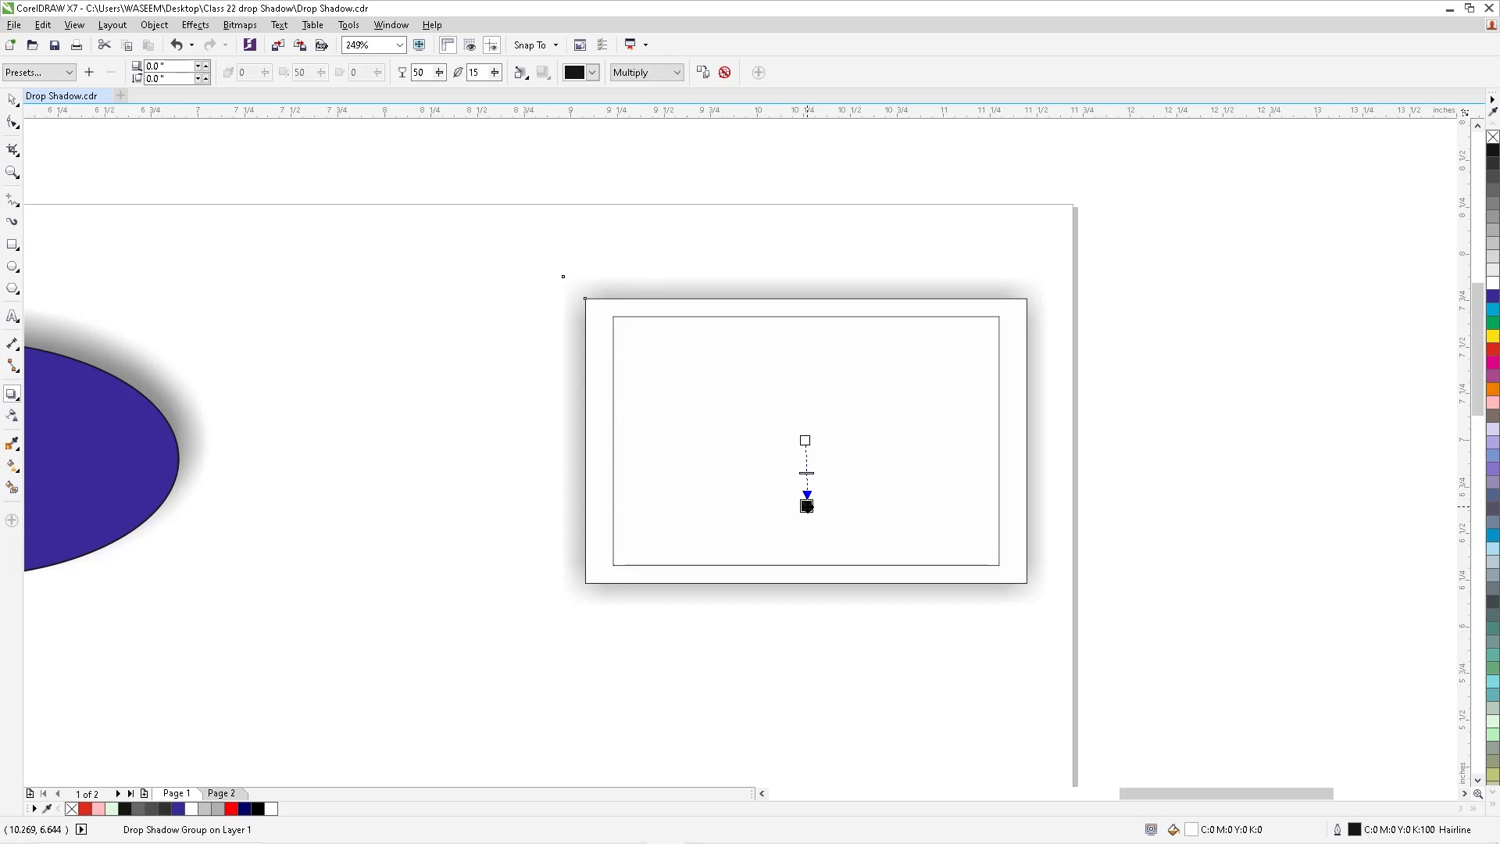
left_click(12, 100)
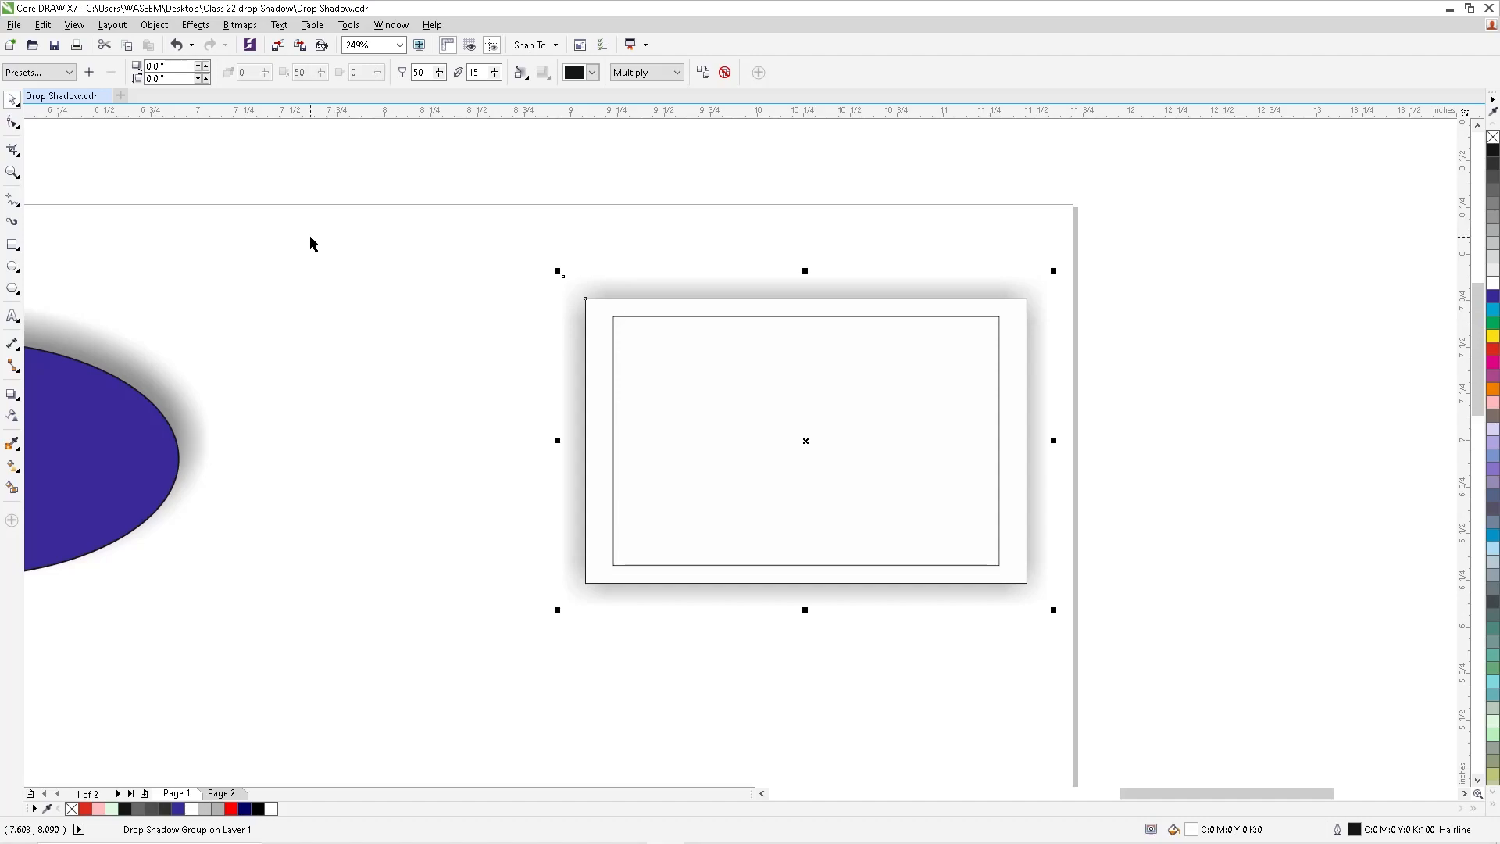
left_click(354, 243)
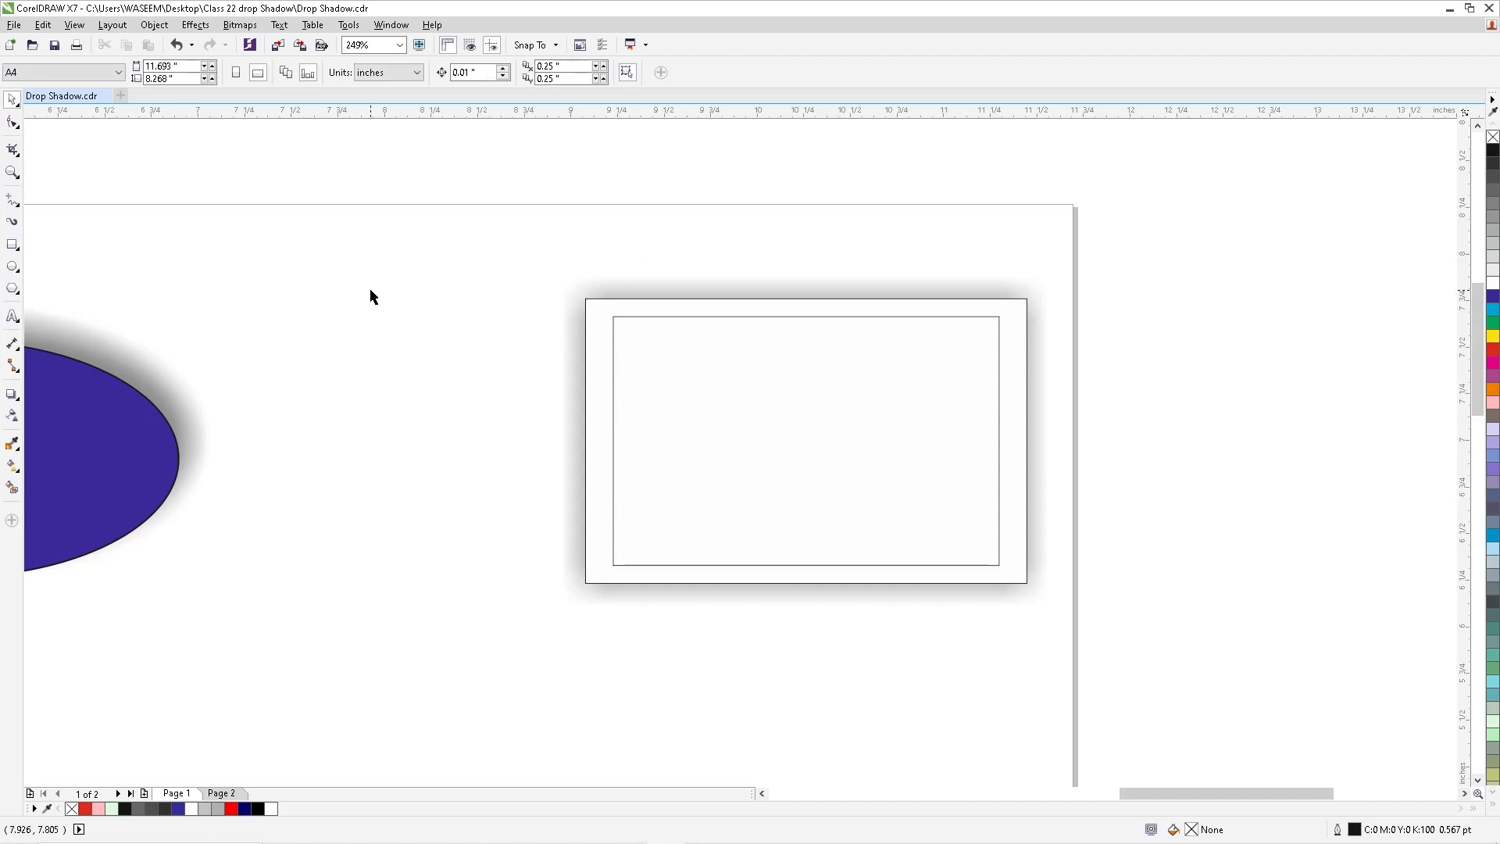
left_click(603, 303)
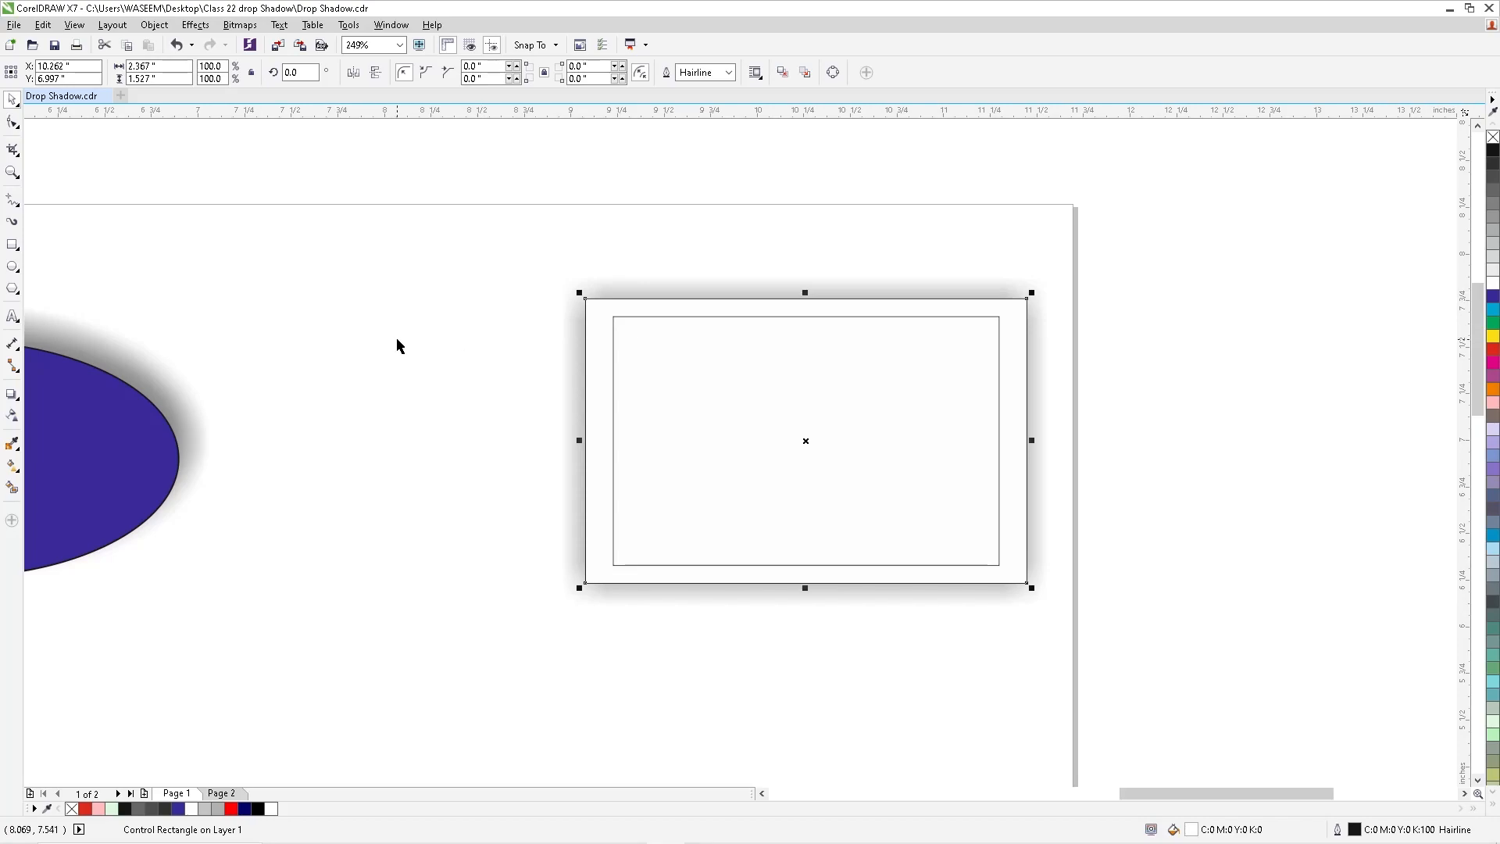
left_click(397, 340)
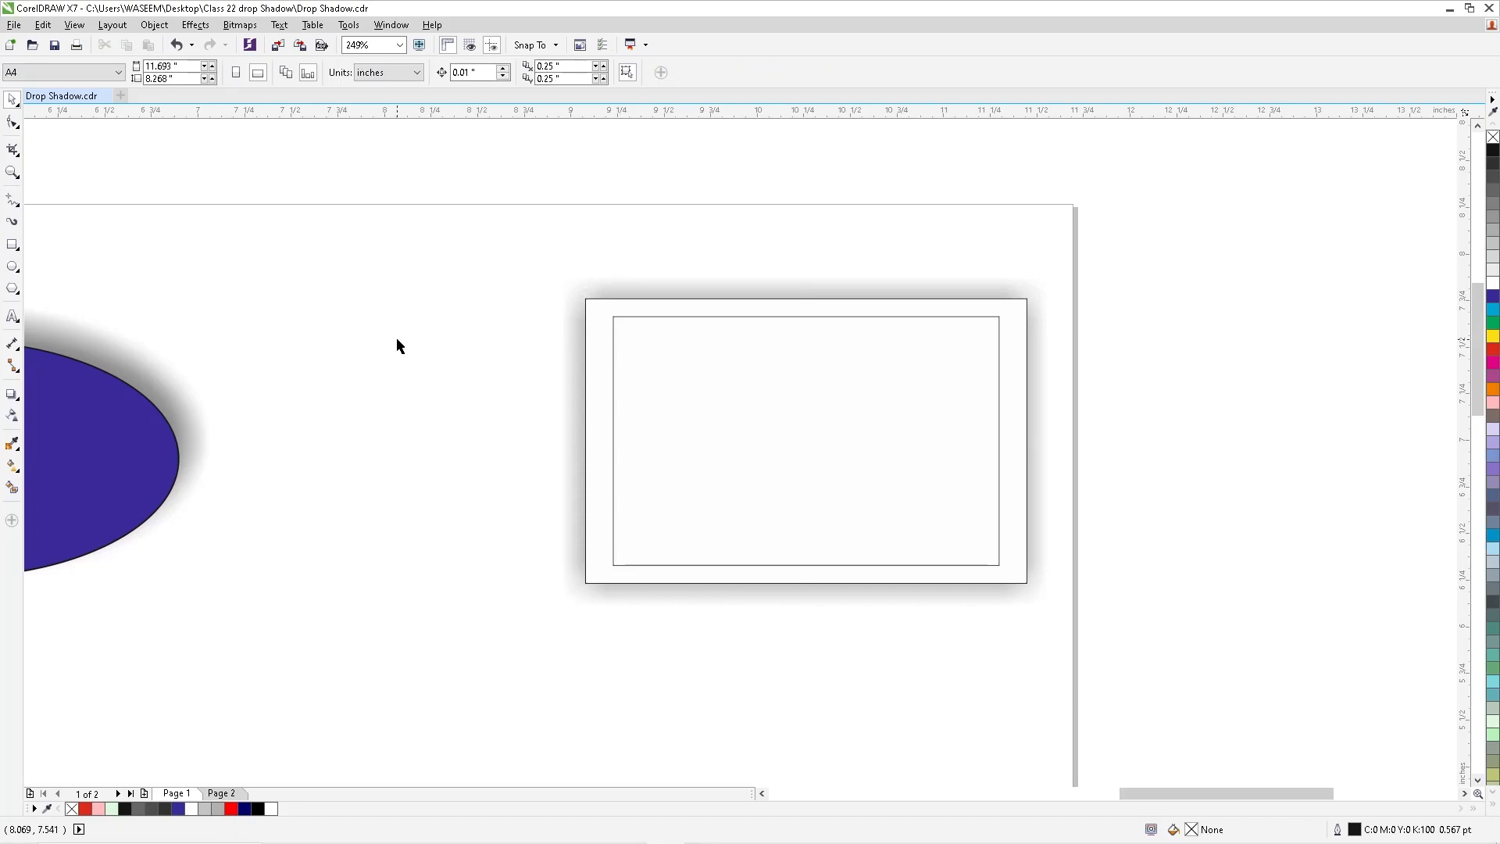
- Add a drop shadow with zero offset around the inner white rectangle of the frame
left_click(779, 419)
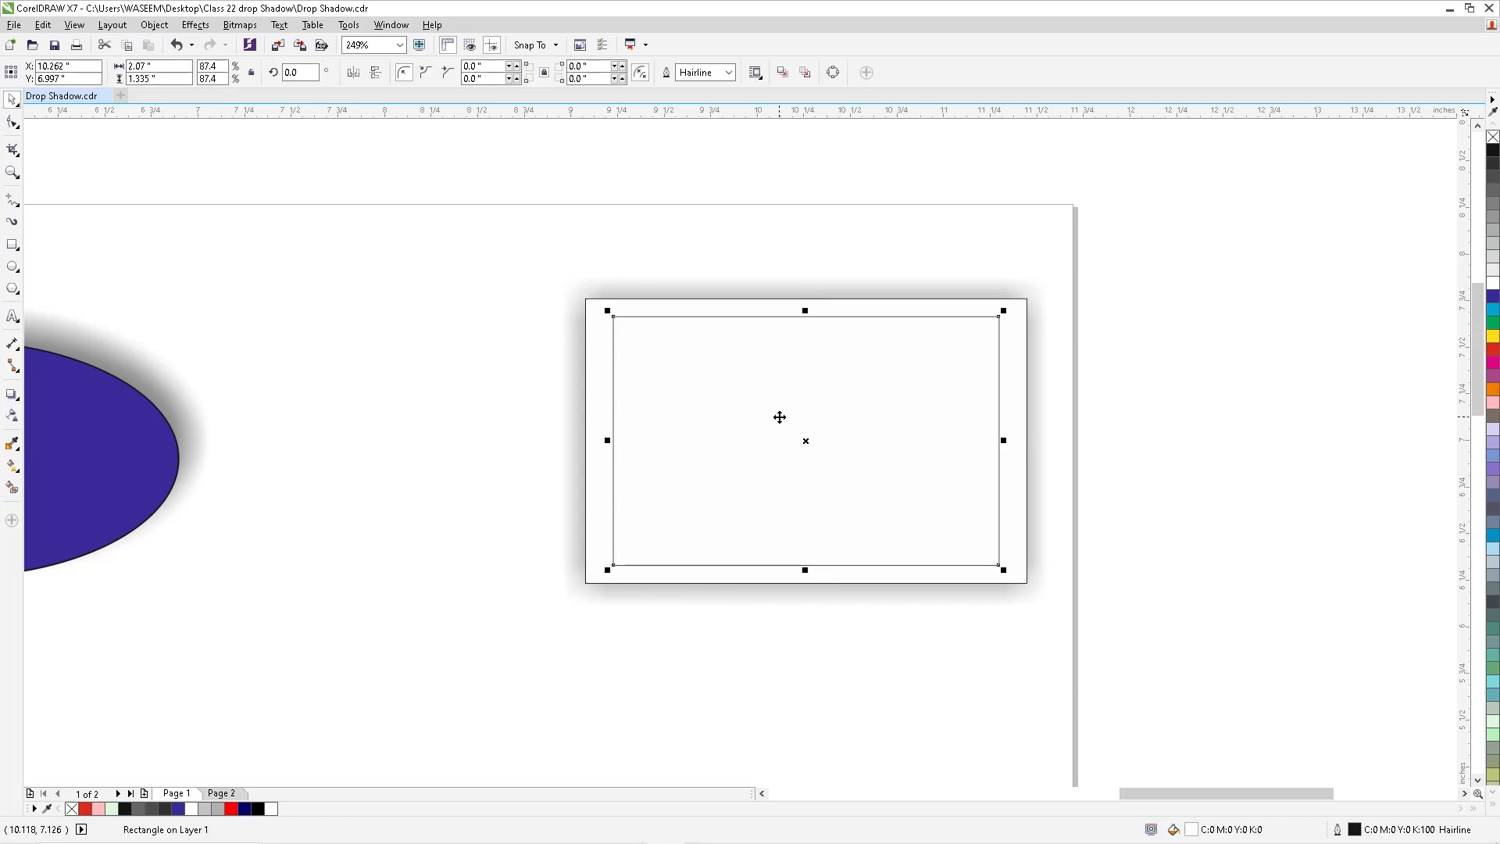
left_click(11, 395)
left_click(64, 399)
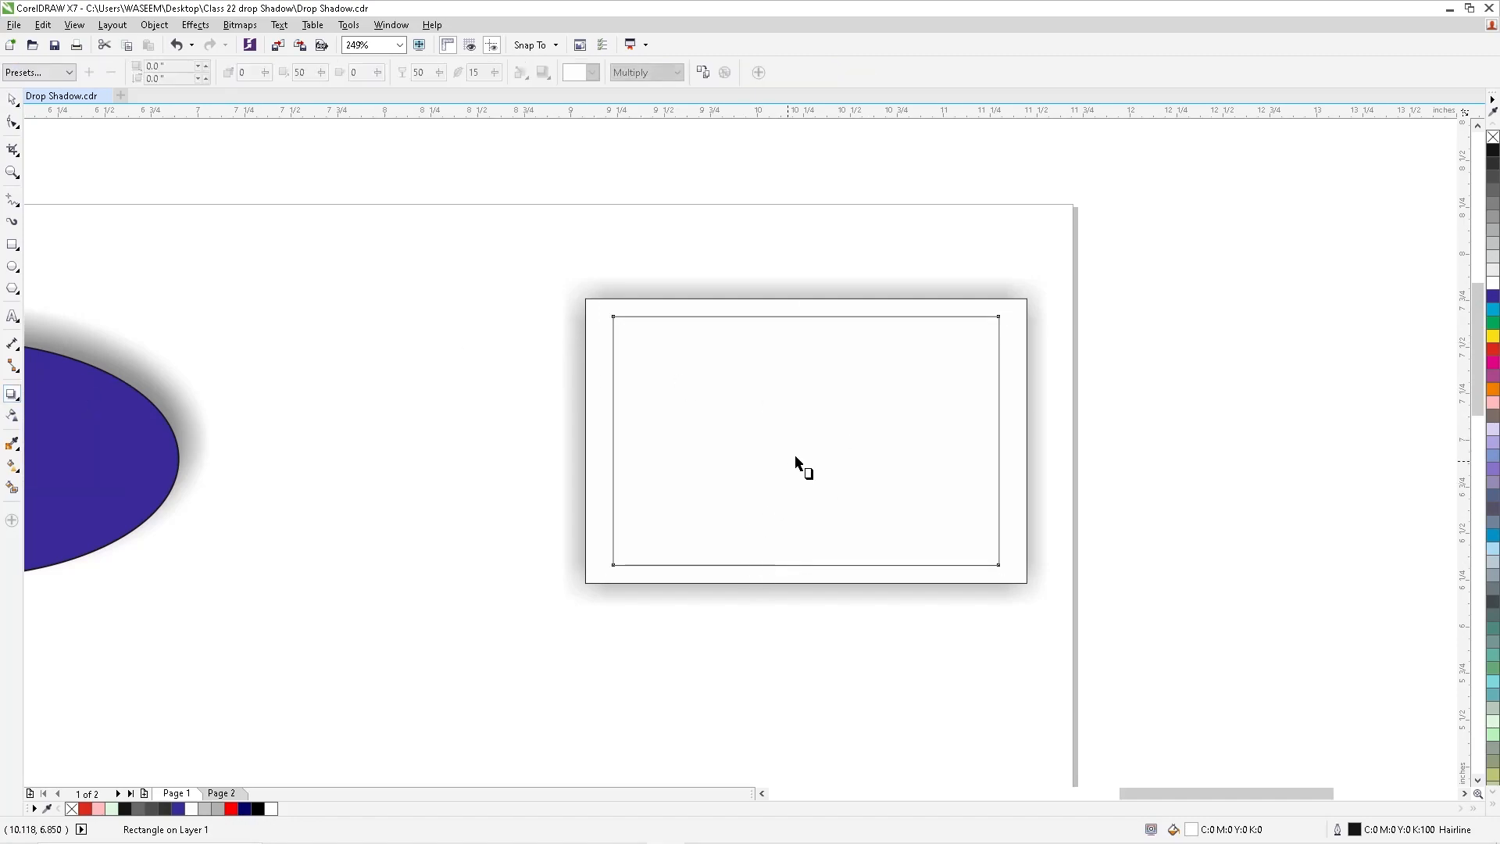
left_click_drag(810, 438, 813, 507)
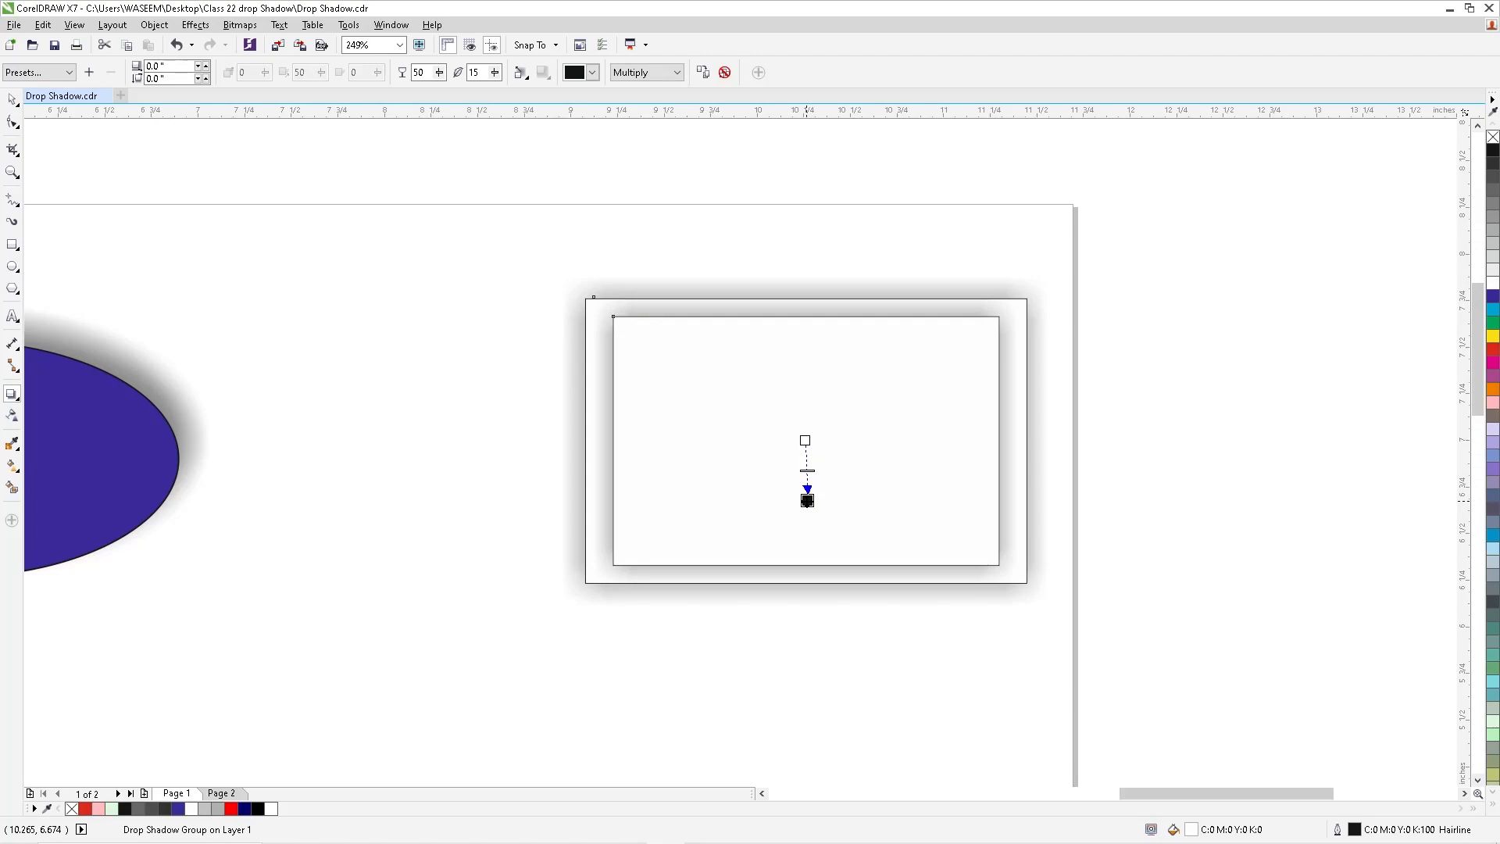
left_click(13, 100)
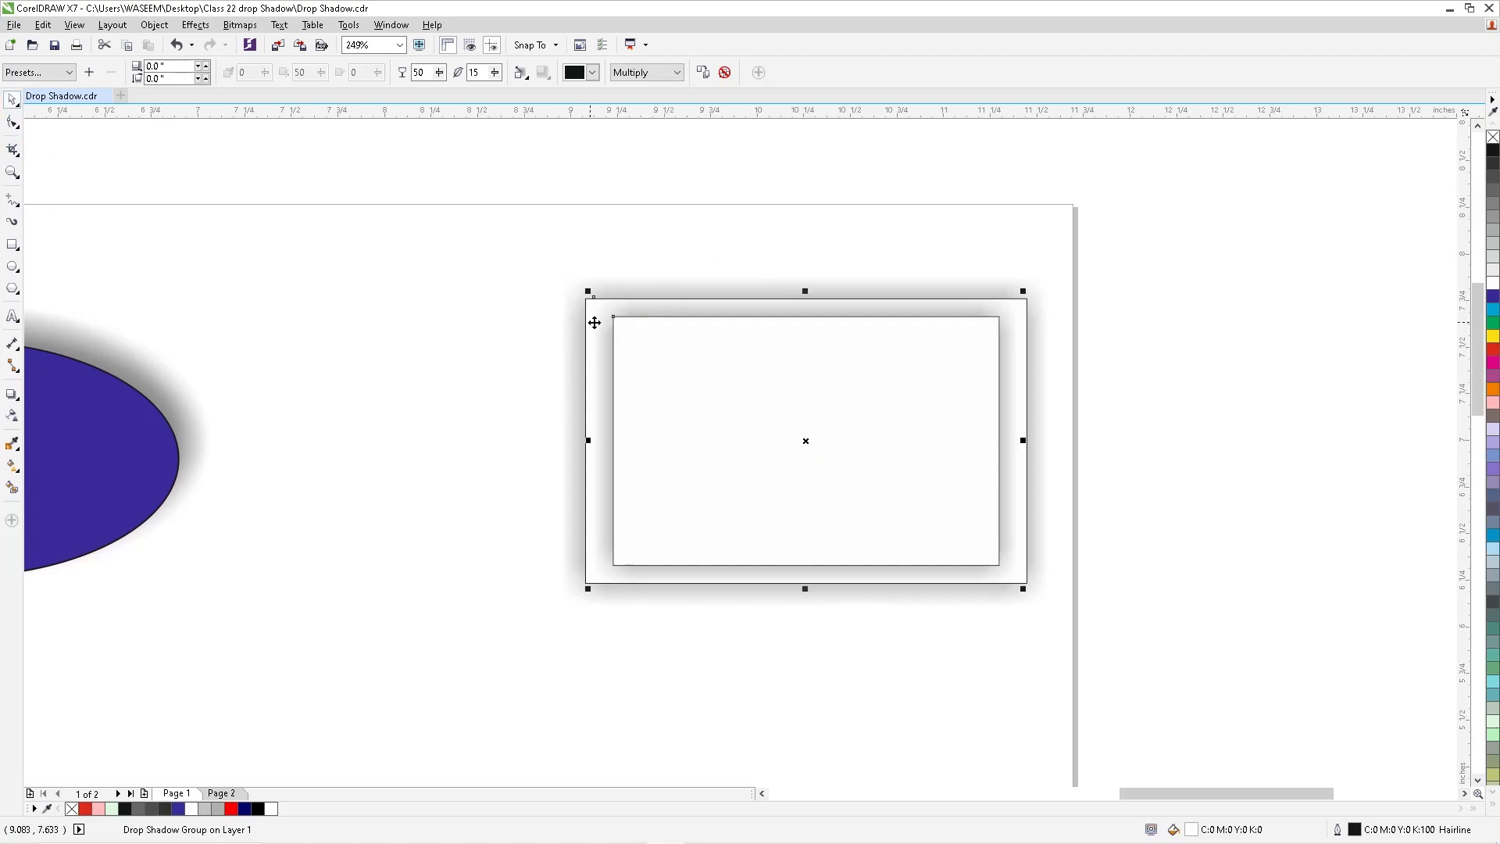
- Remove the outlines from both the inner and the outer rectangle of the shadowed frame
left_click(709, 357)
left_click(607, 311)
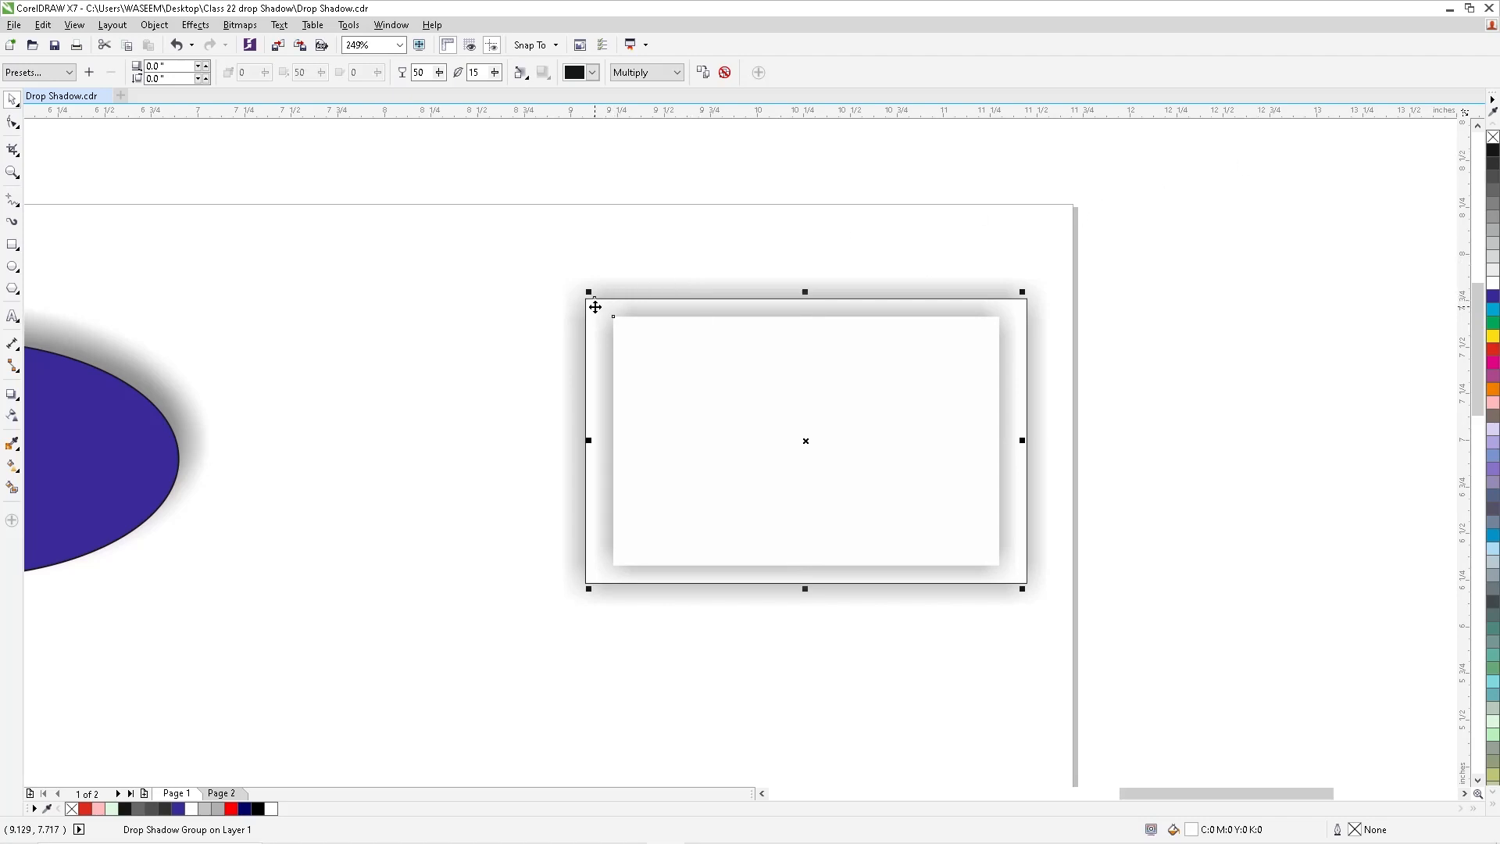
left_click(591, 308)
right_click(1493, 139)
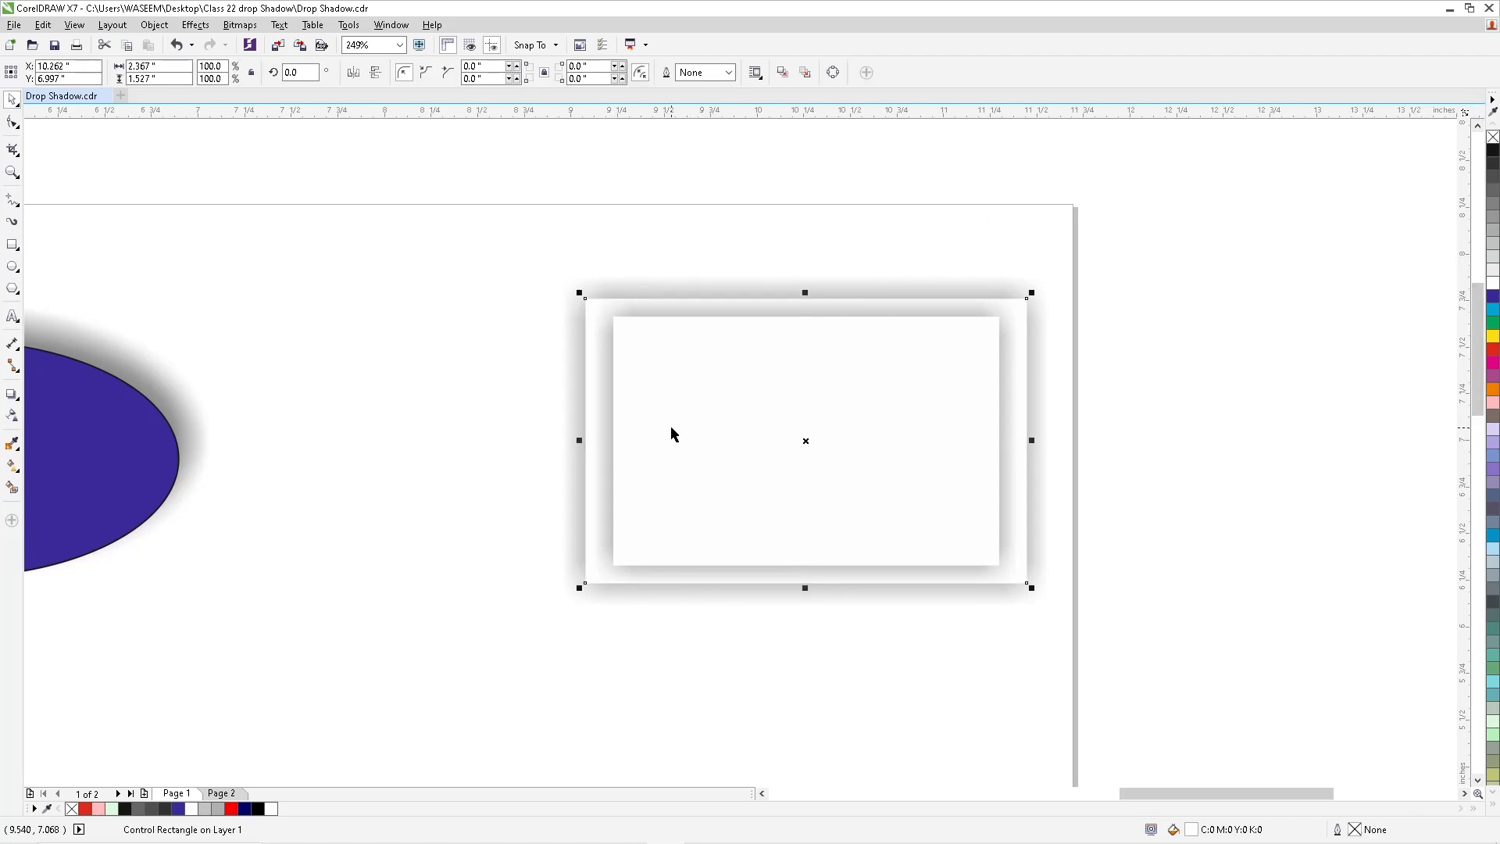
left_click(638, 304)
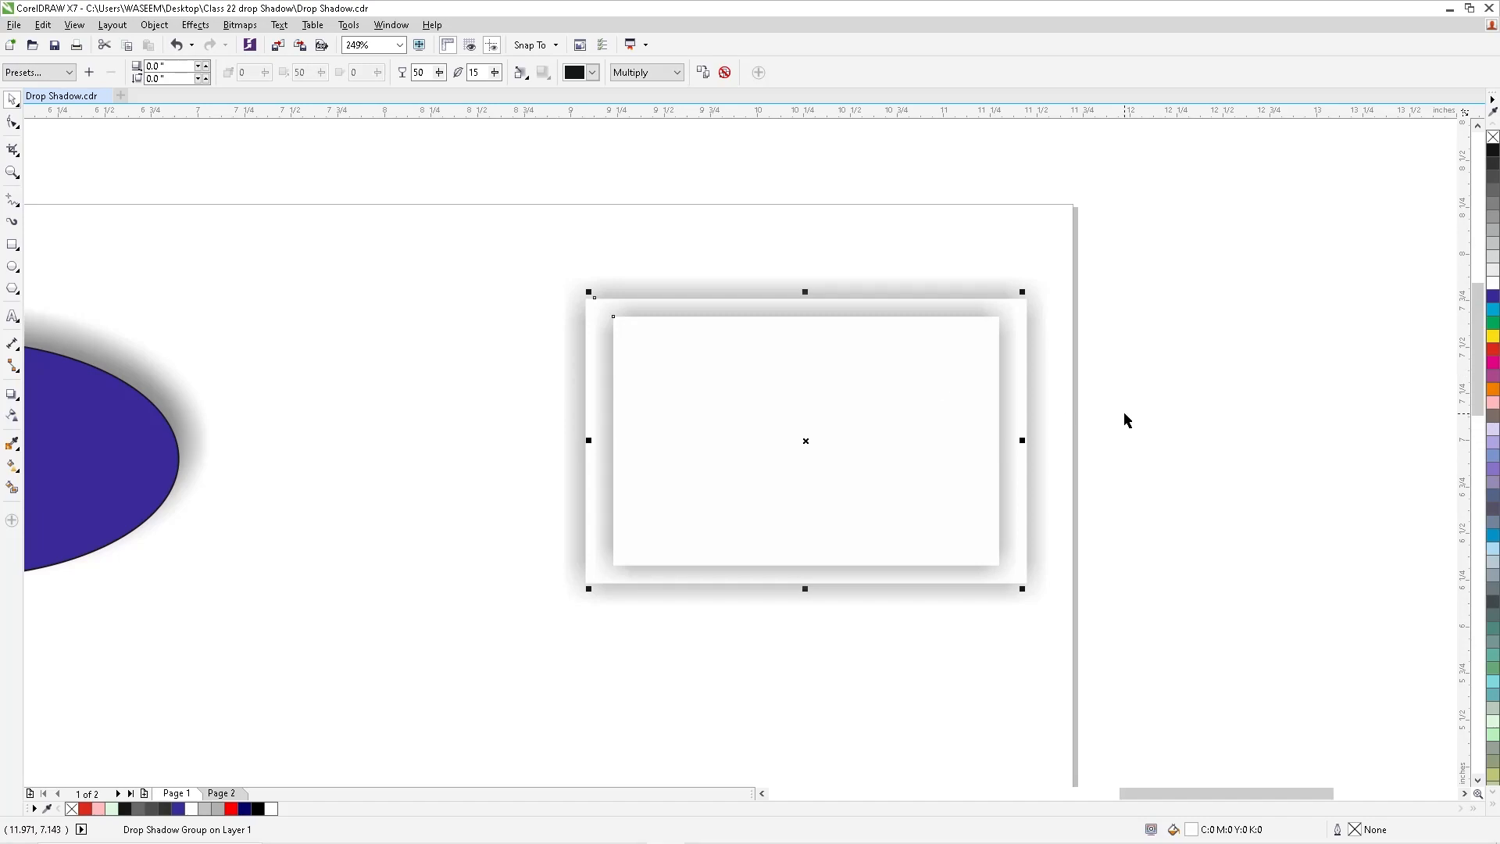
left_click(370, 348)
- Try a flat drop shadow with zero offset around the grouped yellow BOX drawing, and clear it
key("shift+F4")
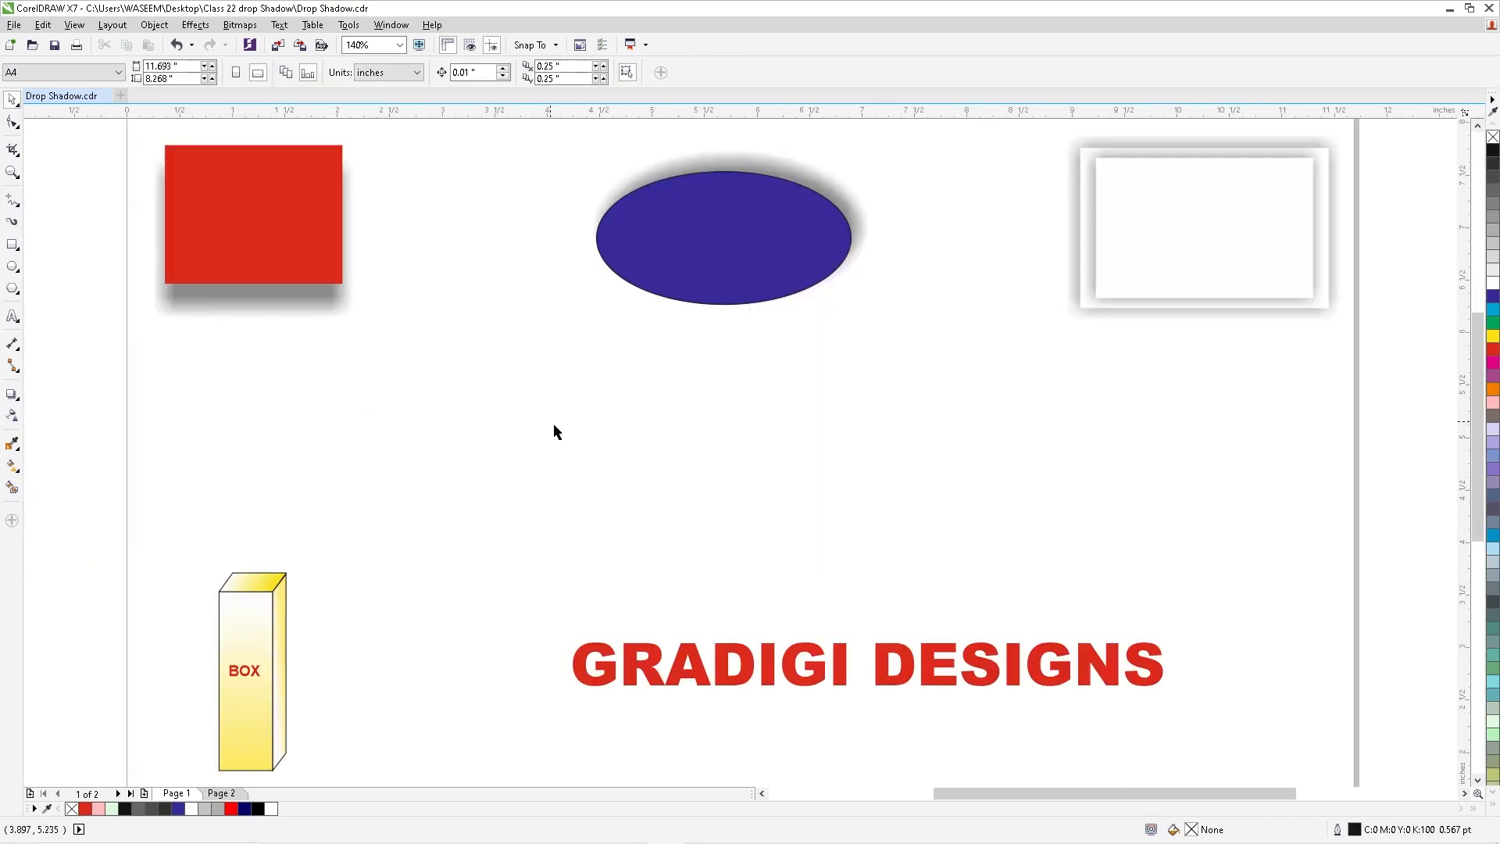
scroll(551, 462, "down", 2)
scroll(301, 469, "up", 4)
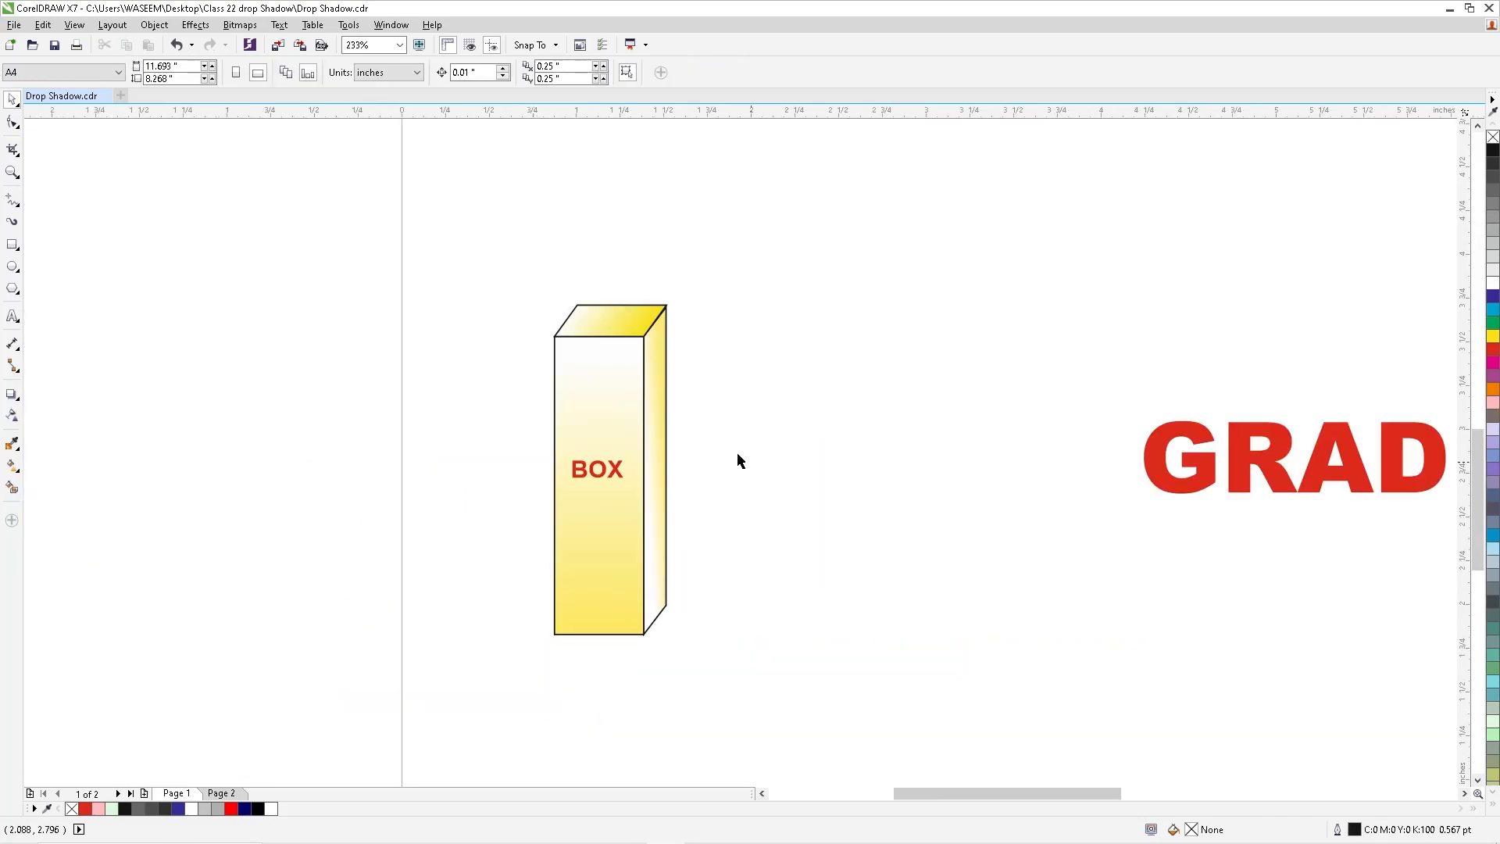
left_click_drag(422, 195, 995, 693)
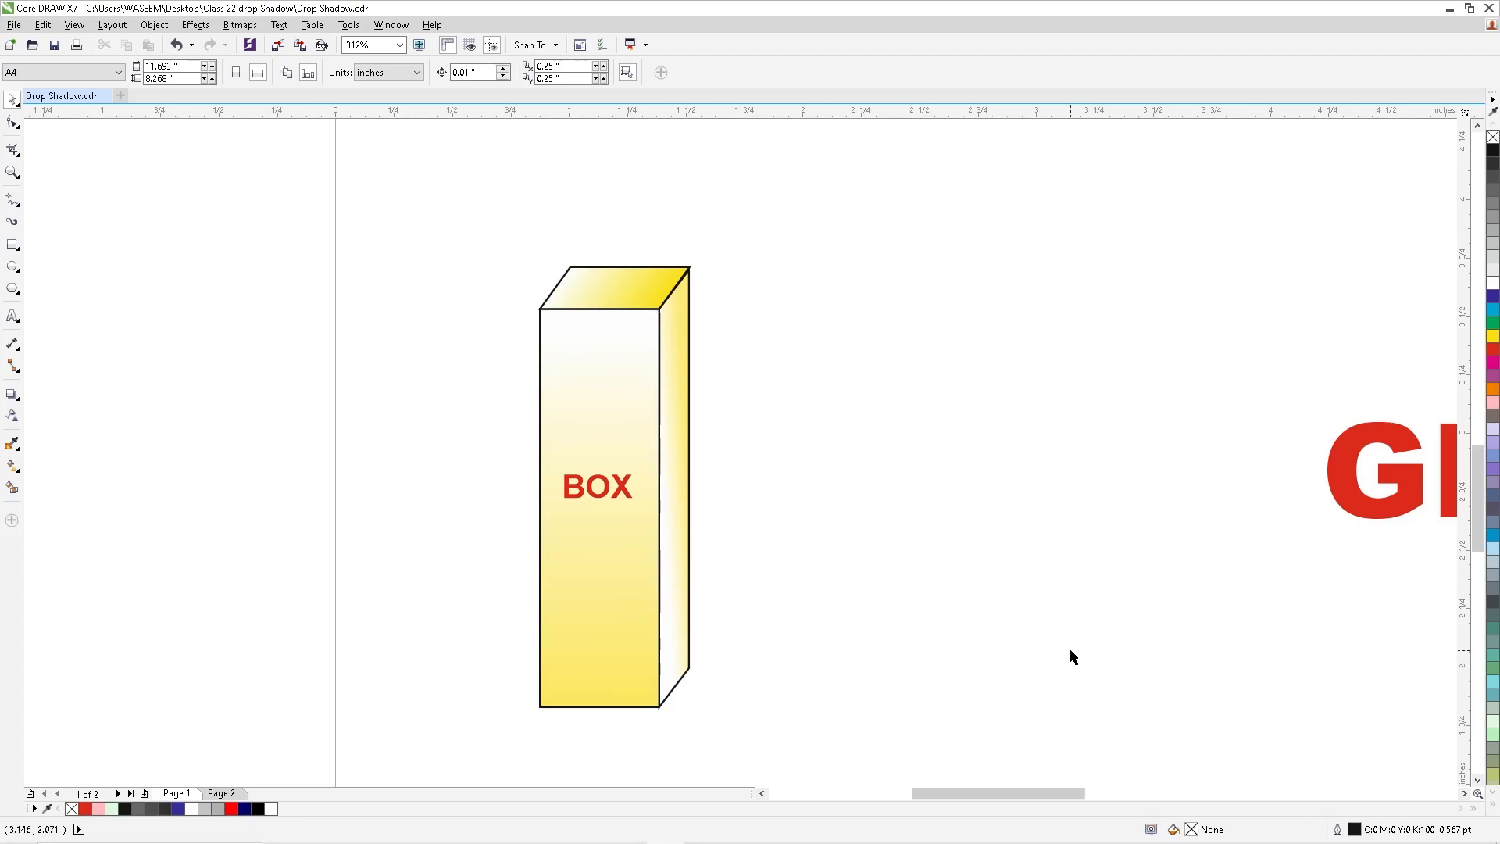
left_click(12, 394)
key("space")
left_click(559, 425)
left_click(12, 394)
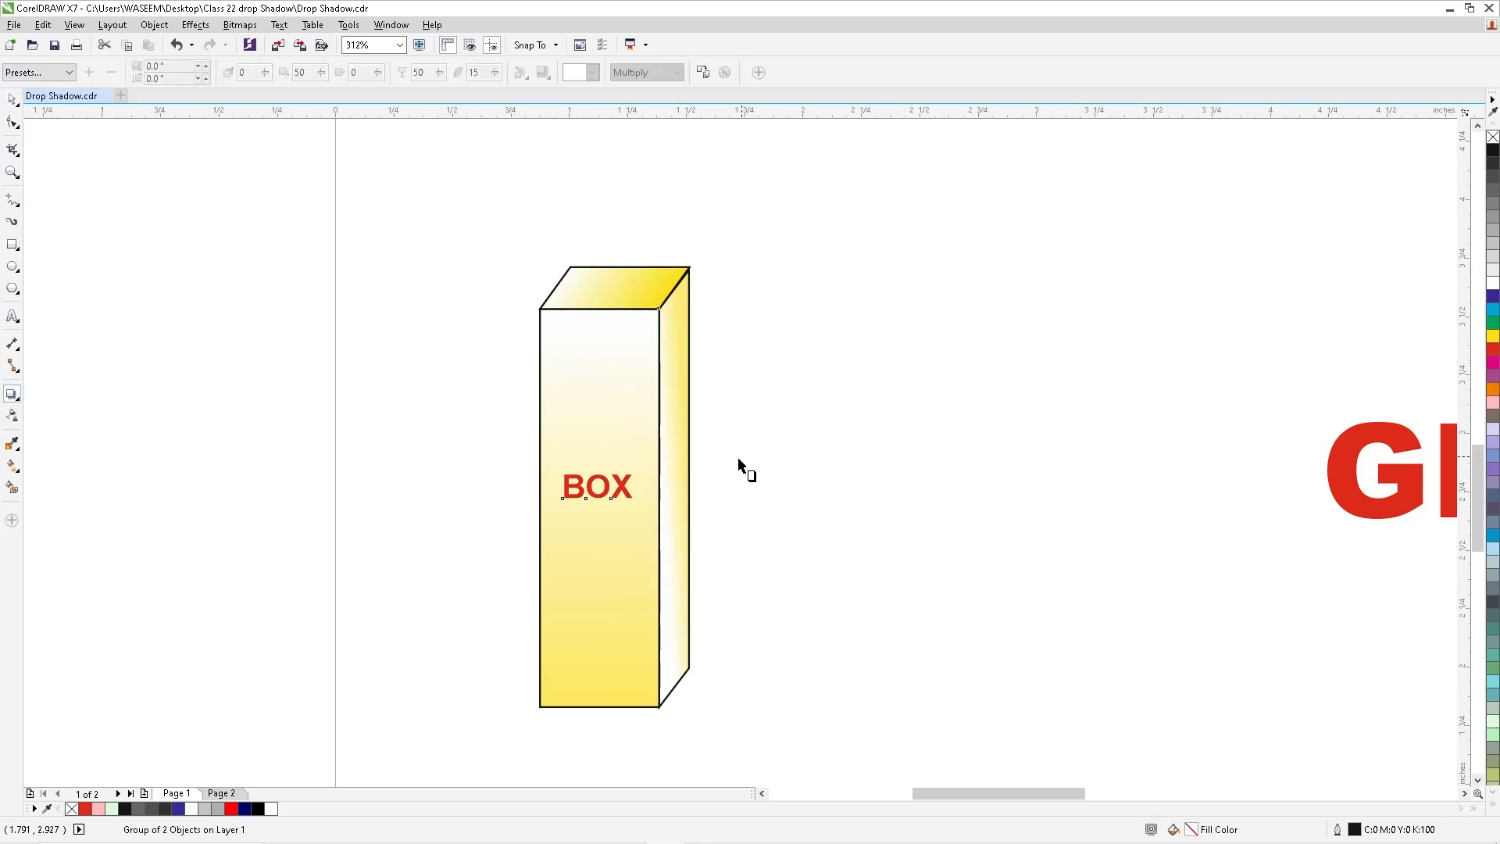
left_click_drag(683, 472, 679, 469)
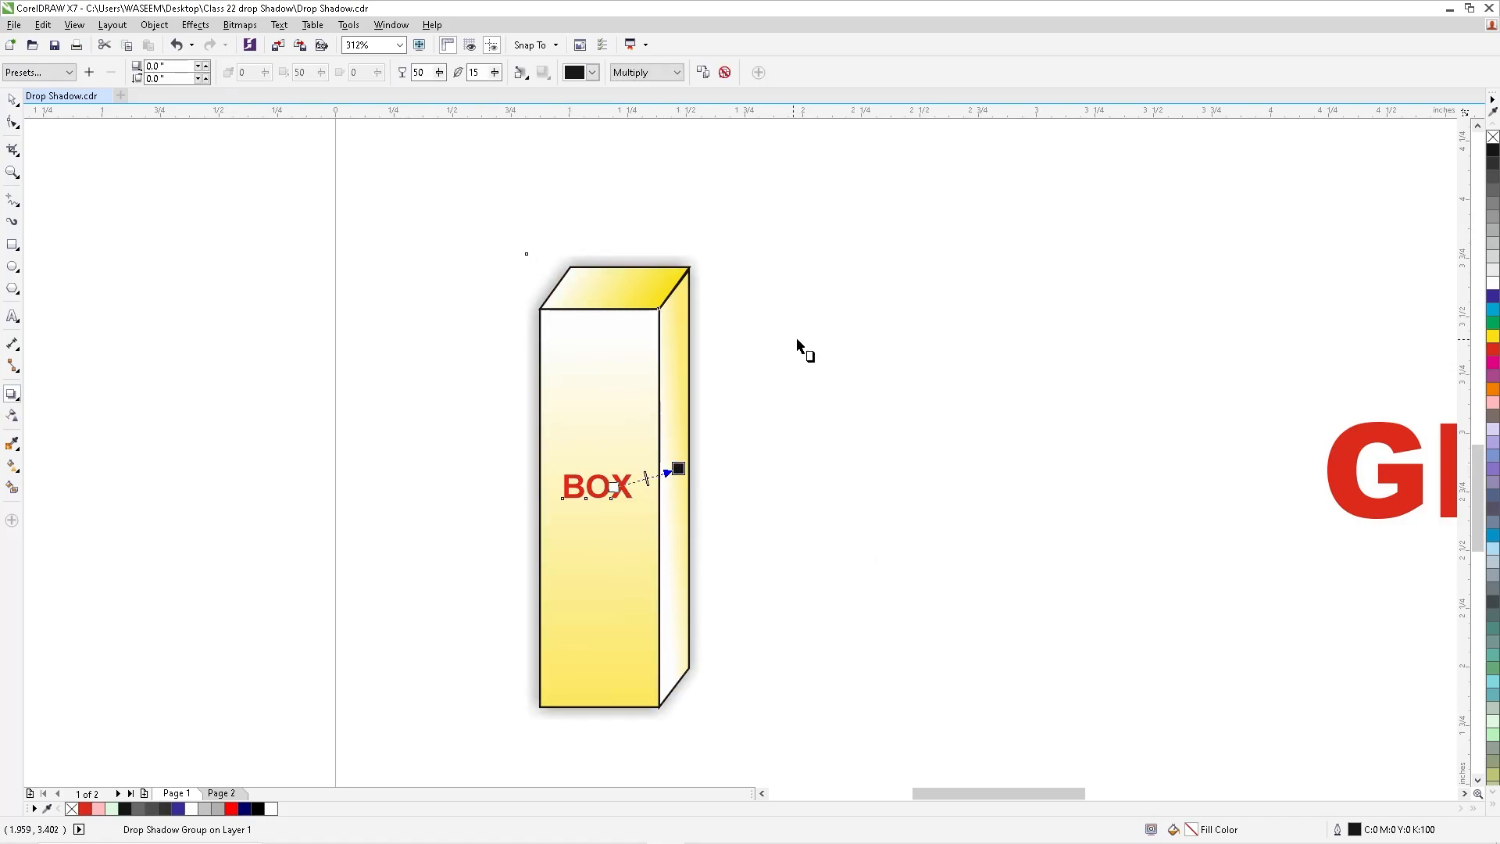
left_click(11, 99)
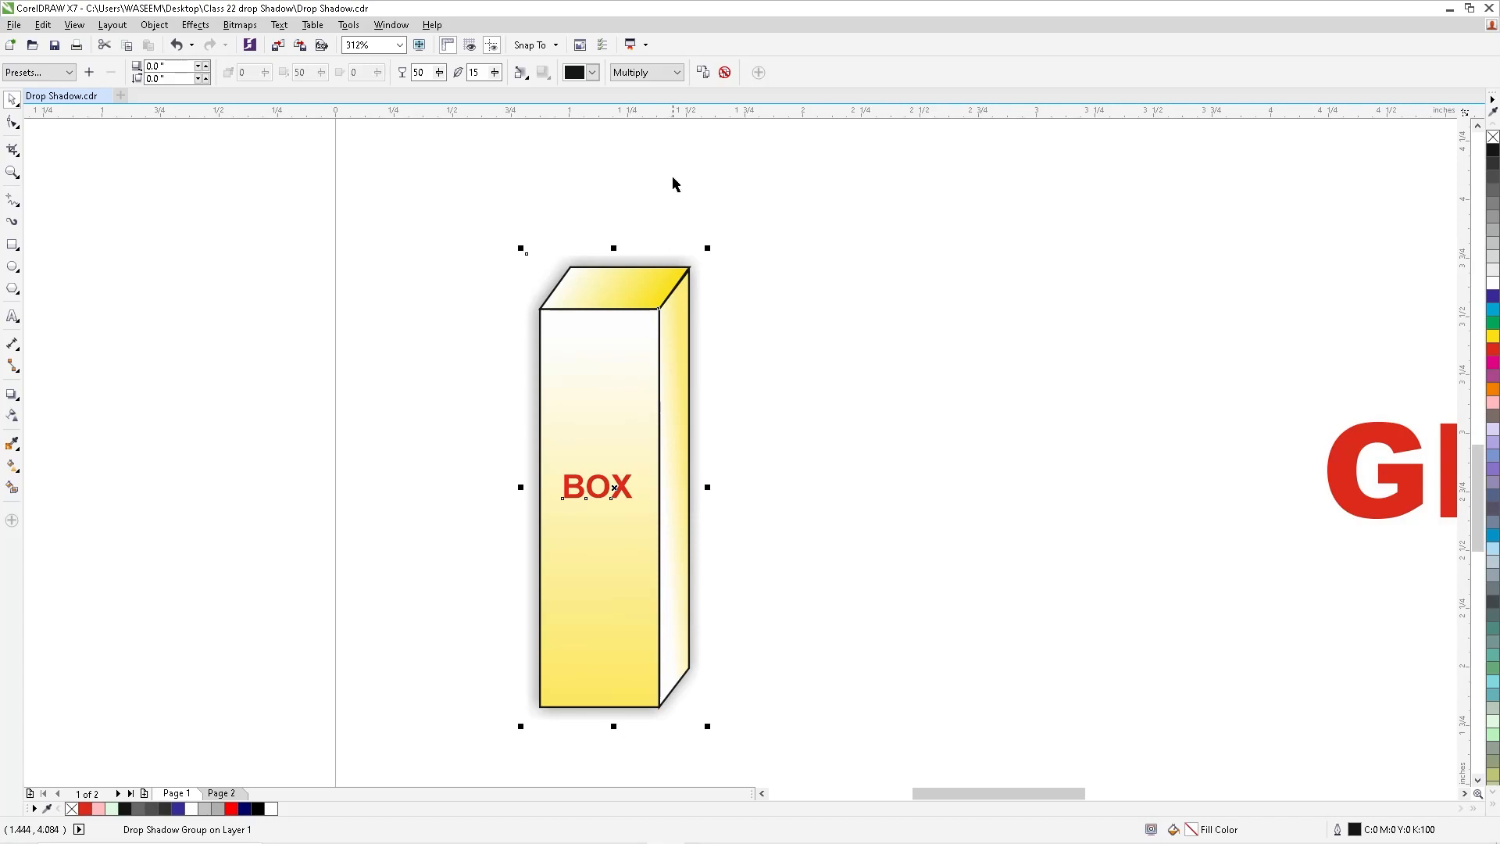
left_click(724, 72)
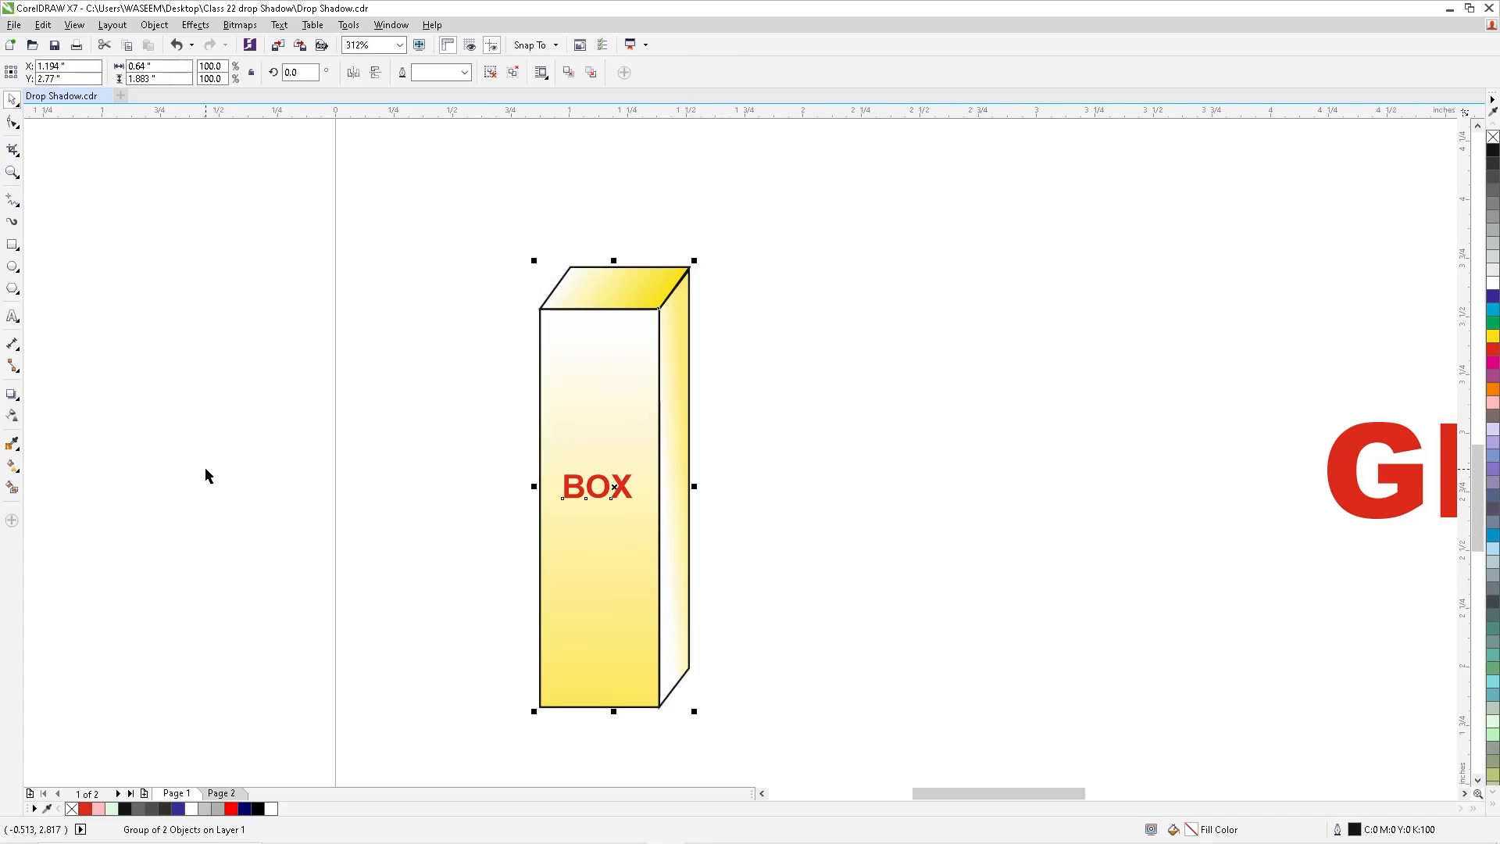
- Apply the Perspective Top Right drop shadow preset to the grouped yellow box
left_click(627, 354)
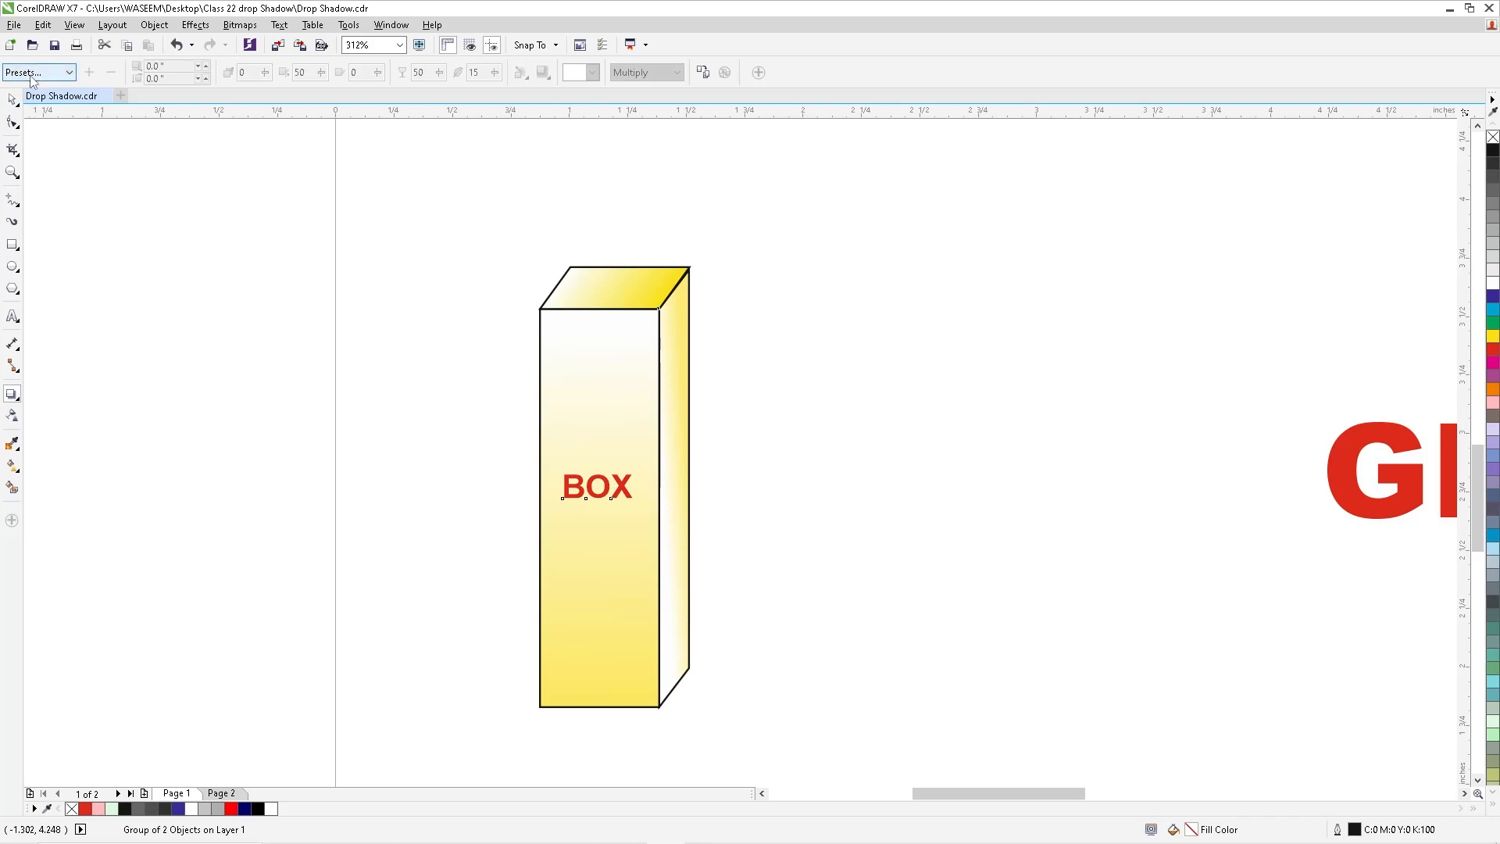
left_click(30, 74)
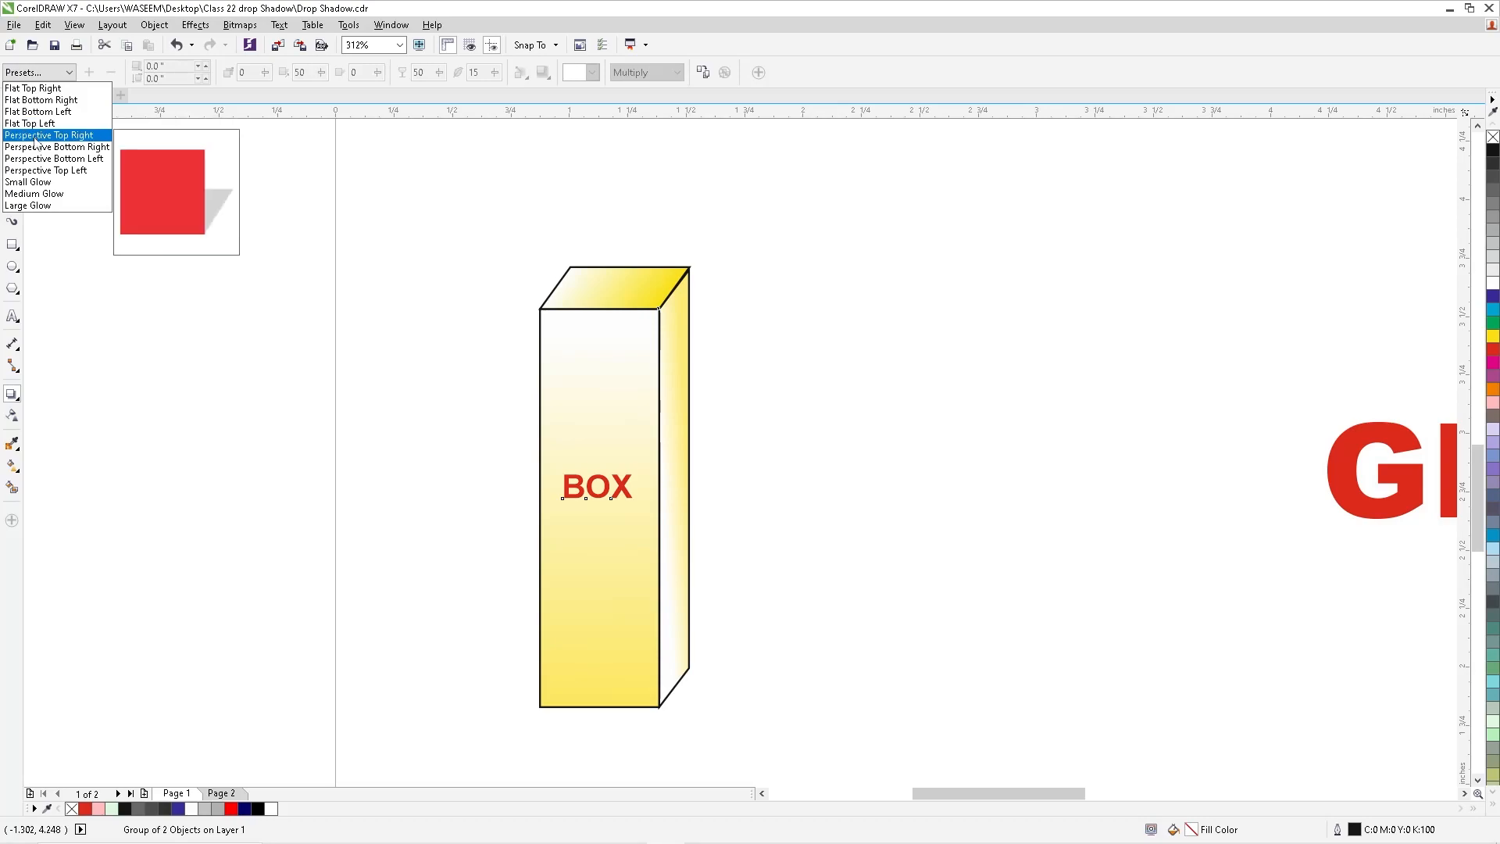
left_click(77, 136)
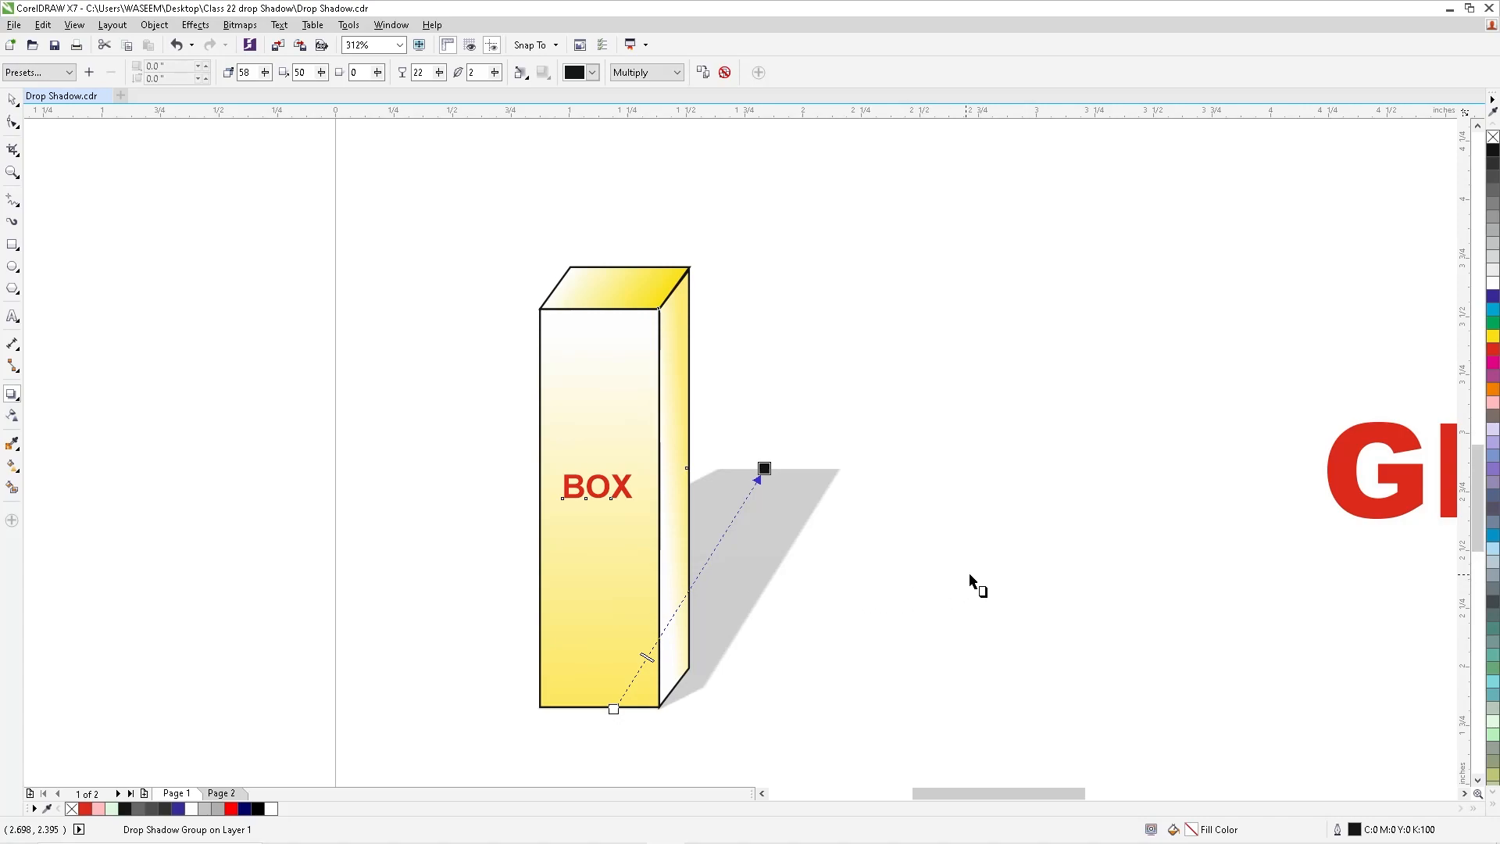
- Switch the yellow box's shadow preset to Perspective Top Left, and replace that with Perspective Bottom Left
left_click(39, 72)
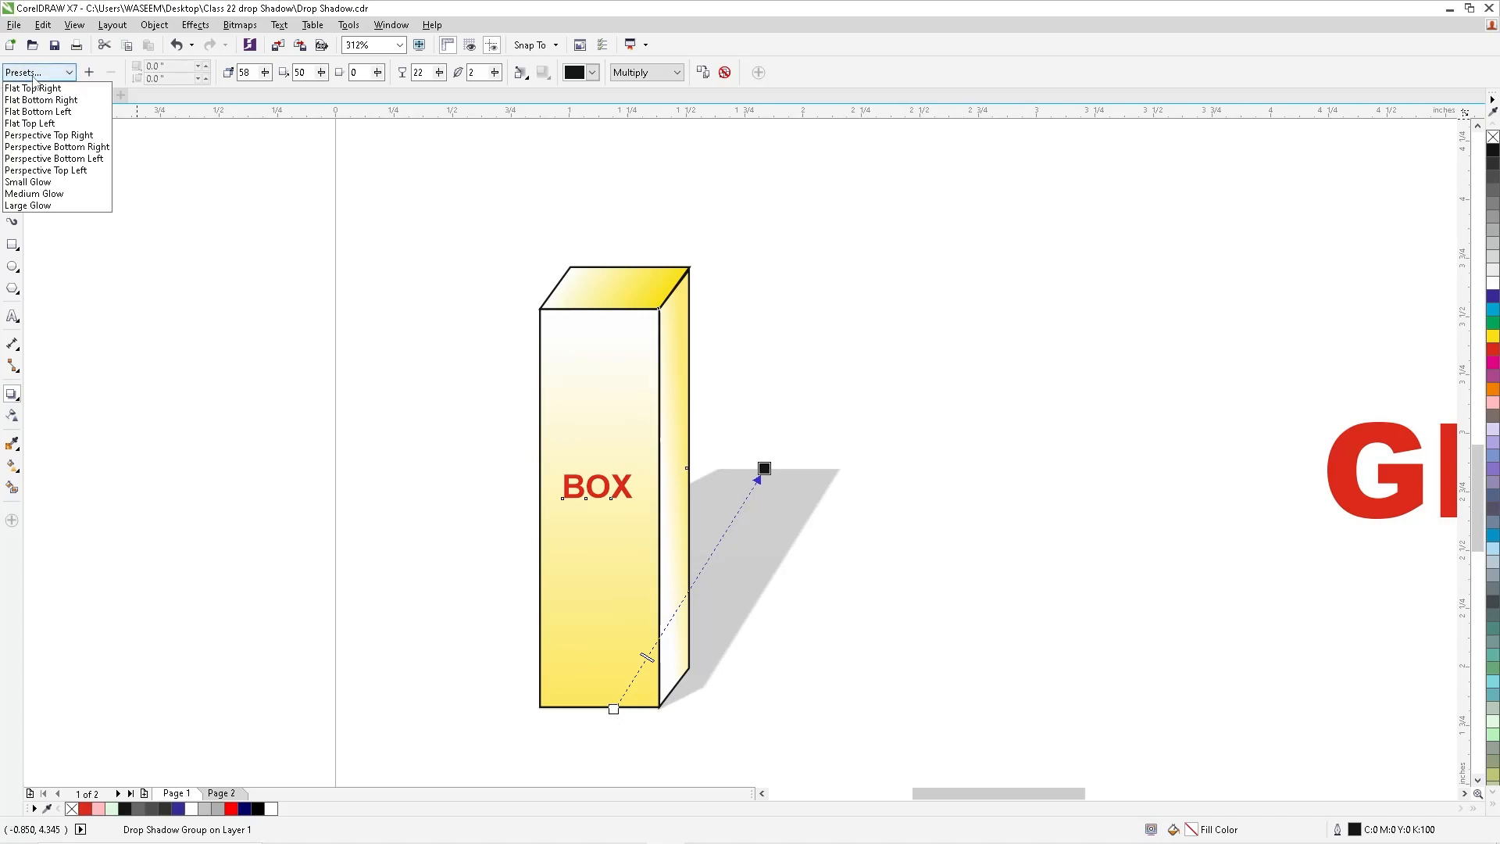
left_click(39, 171)
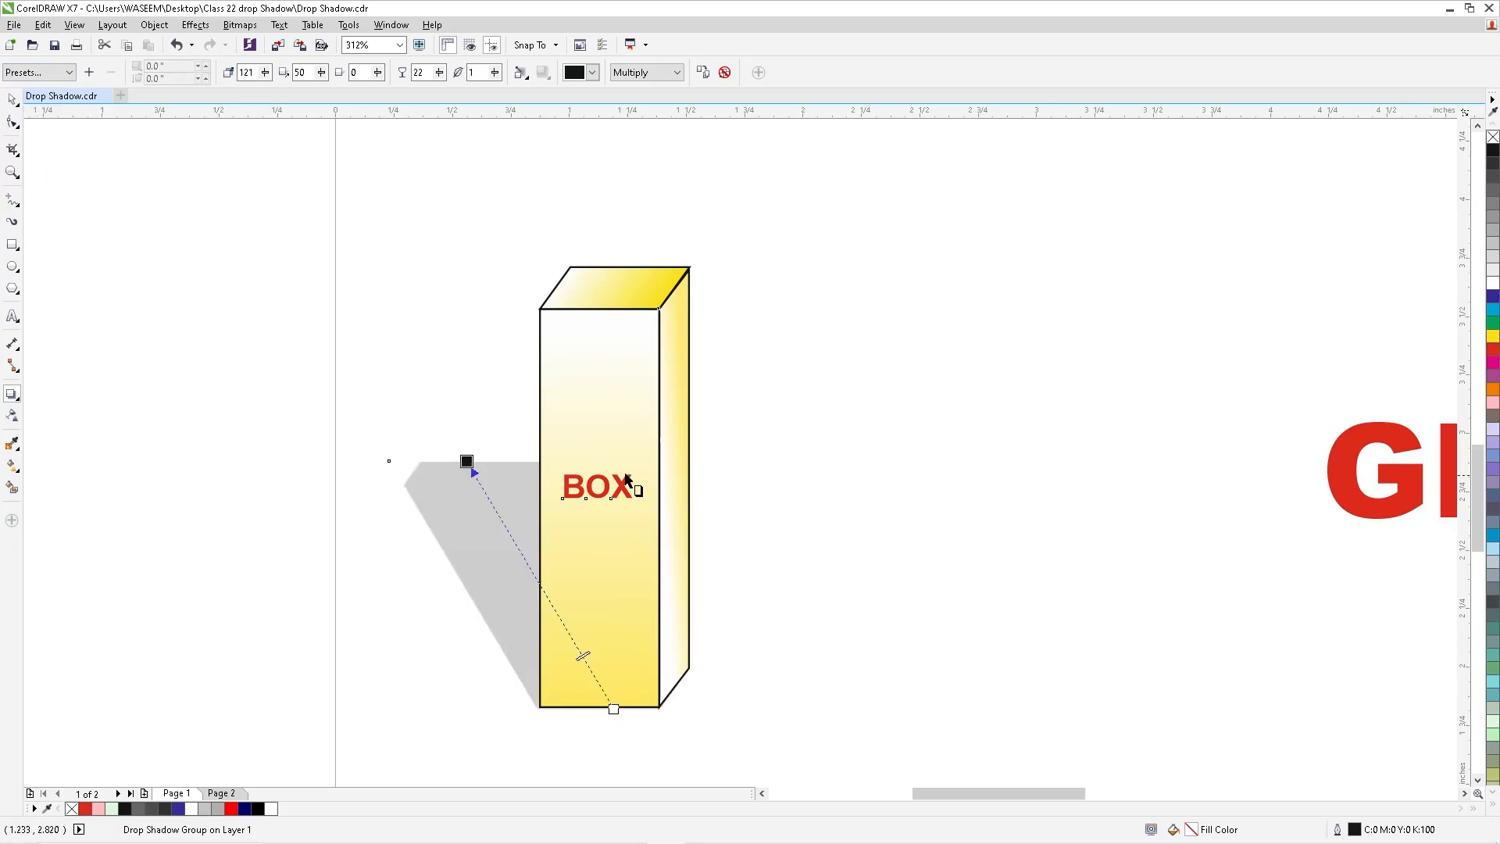
left_click(55, 75)
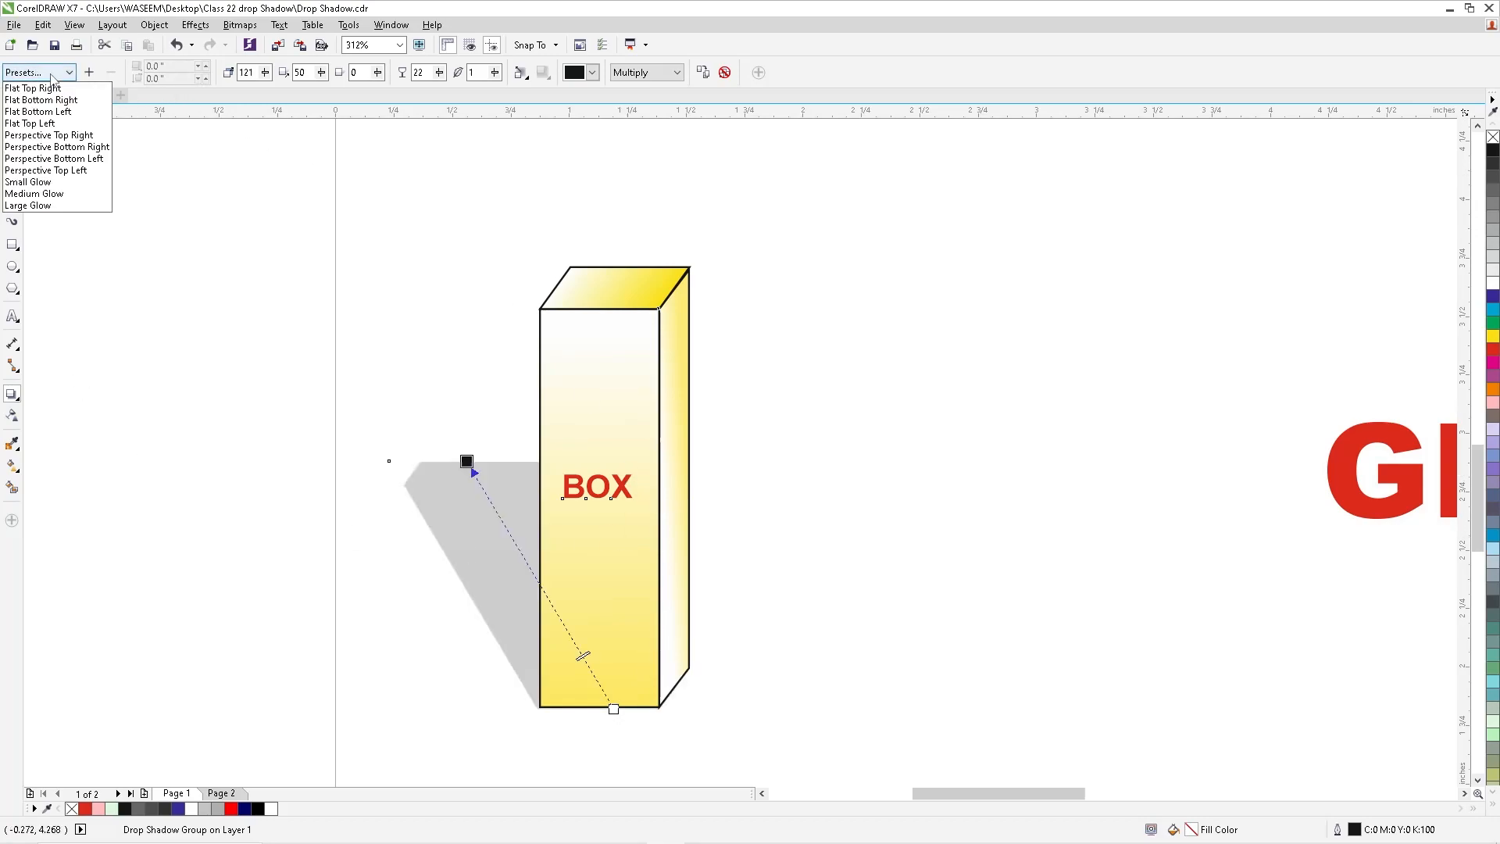
left_click(34, 160)
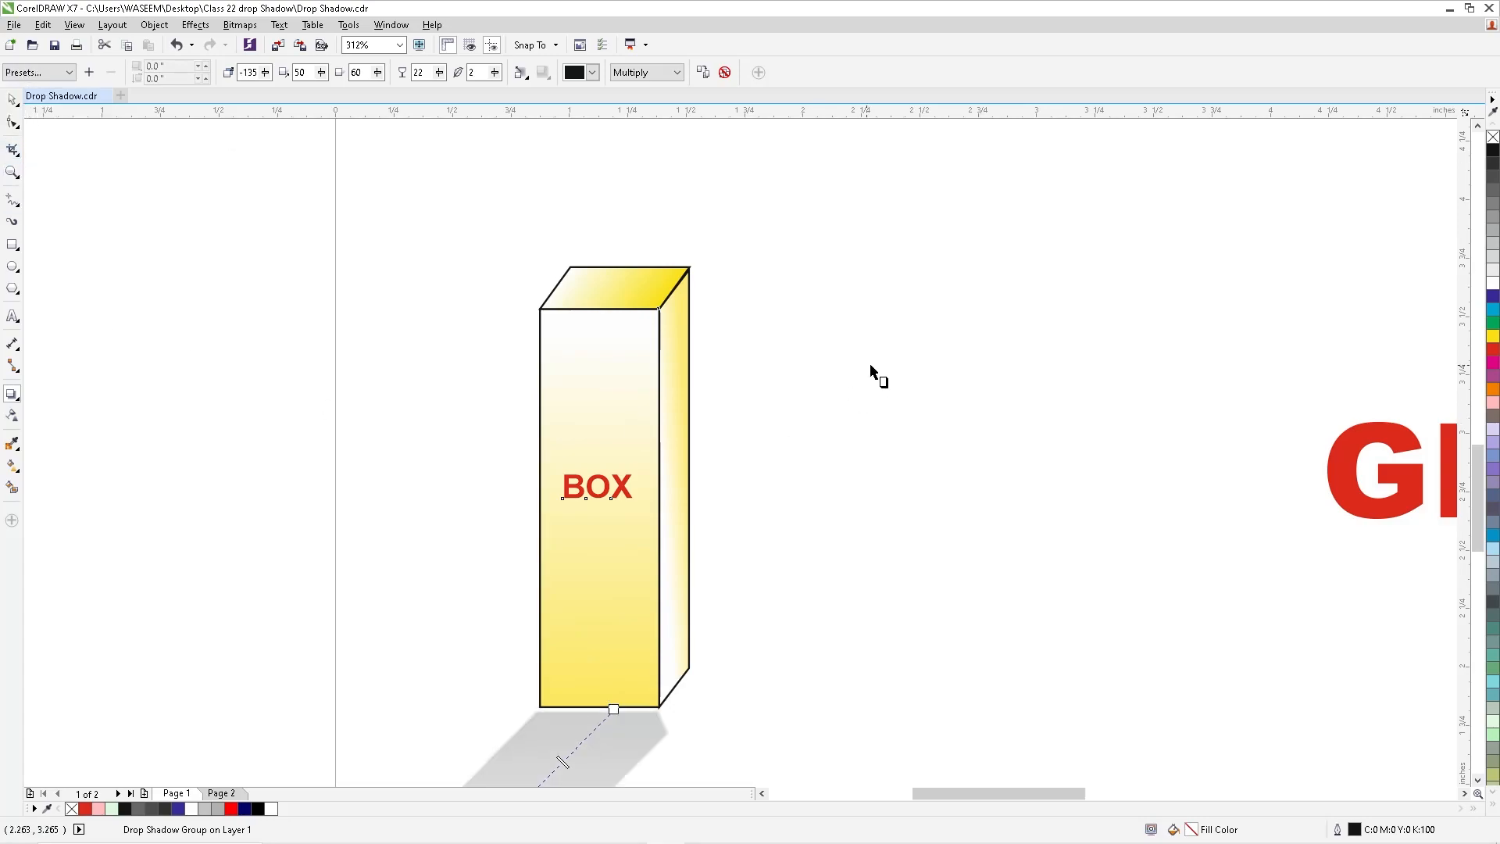
- Clear the Perspective Bottom Left drop shadow from the yellow box
scroll(344, 371, "down", 3)
scroll(613, 503, "up", 2)
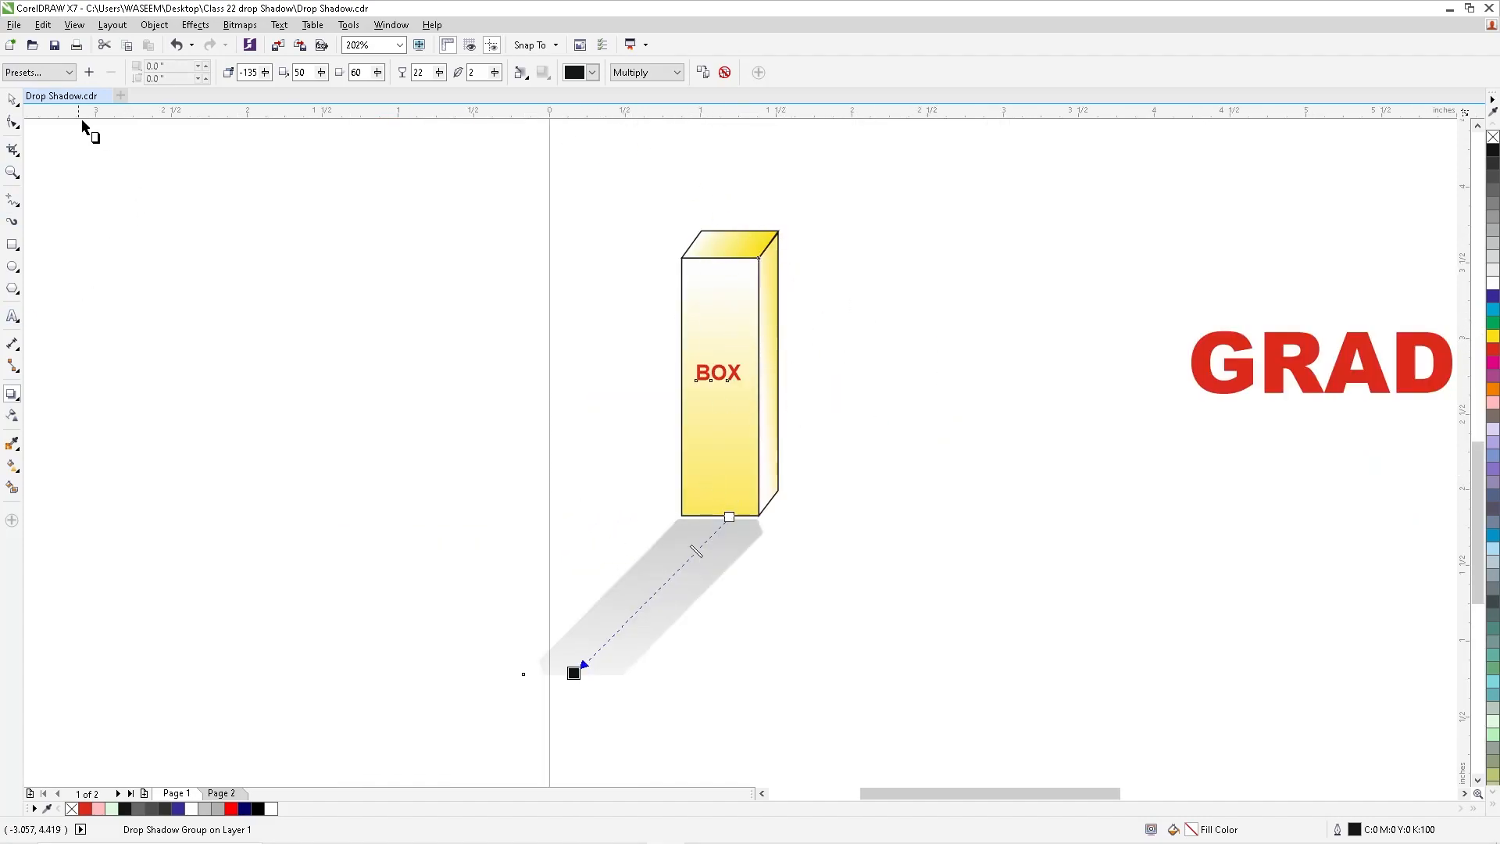
left_click(33, 74)
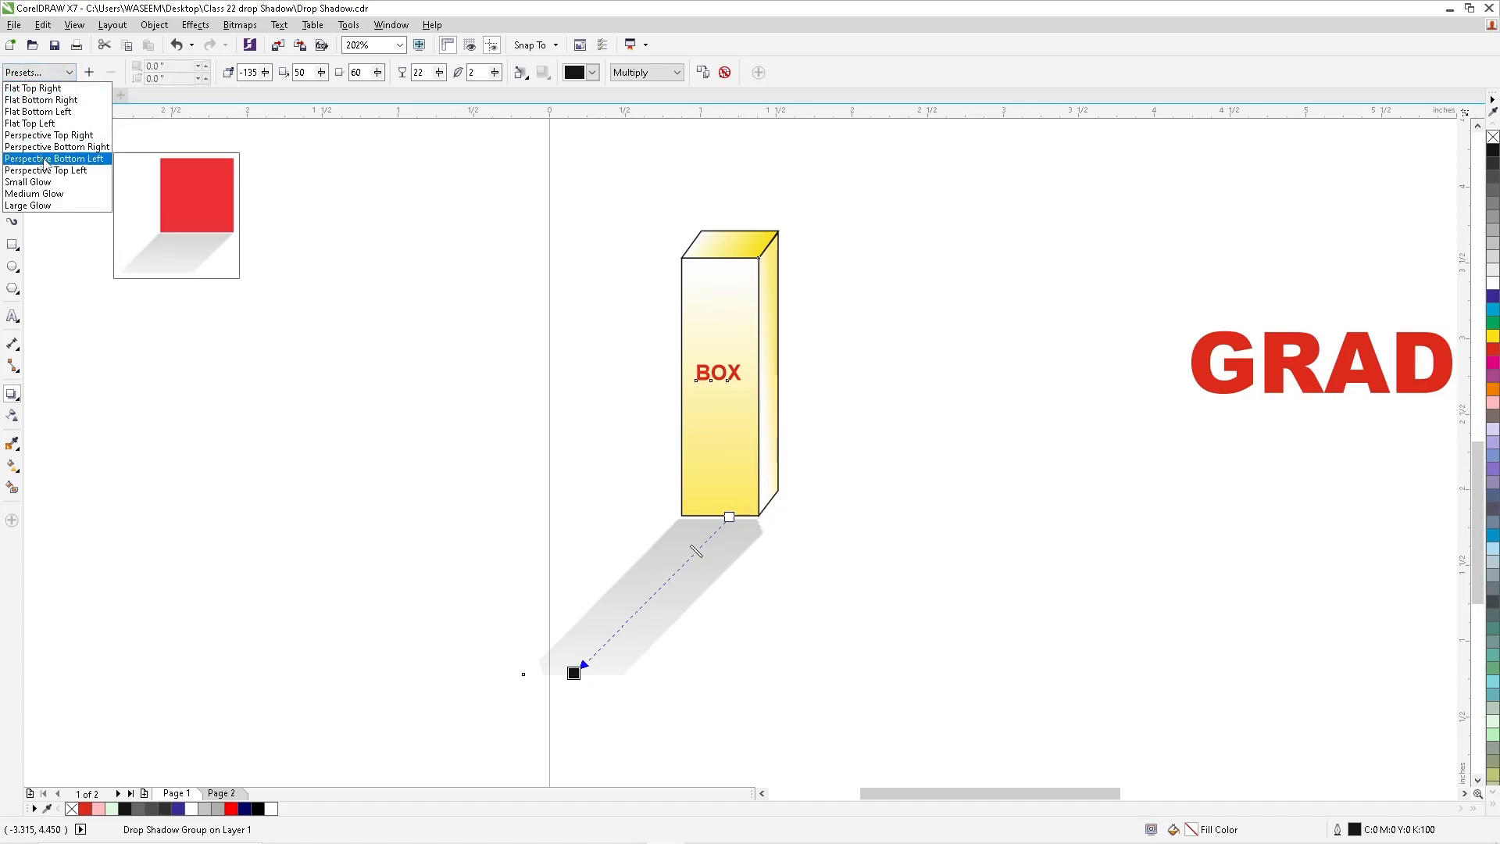
left_click(727, 74)
left_click(726, 74)
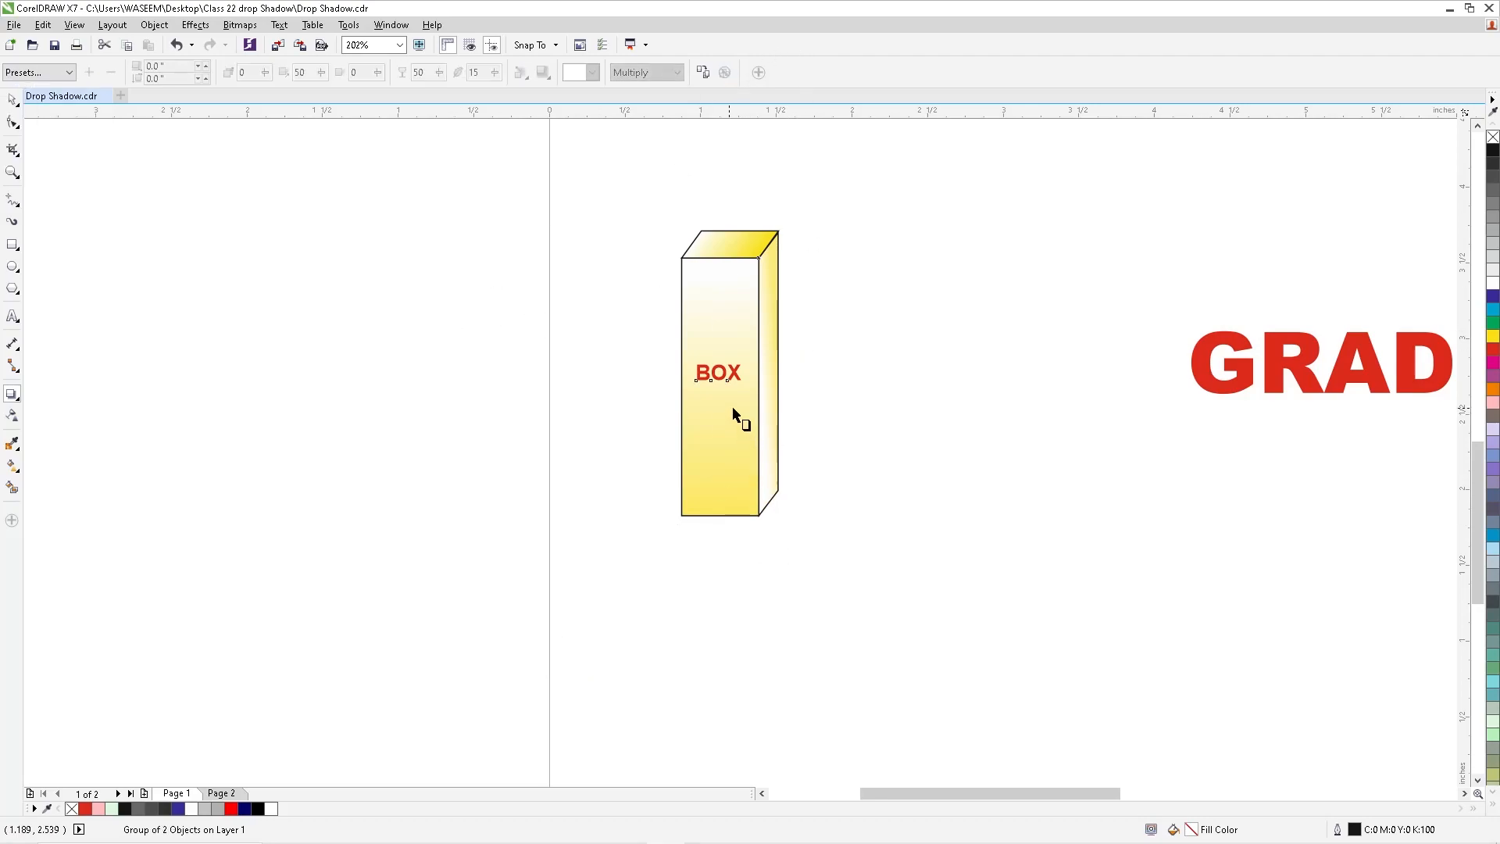
- Add a drop shadow to the yellow box again and apply the Perspective Top Left preset to it
scroll(620, 287, "down", 1)
key("F2")
left_click_drag(511, 212, 868, 459)
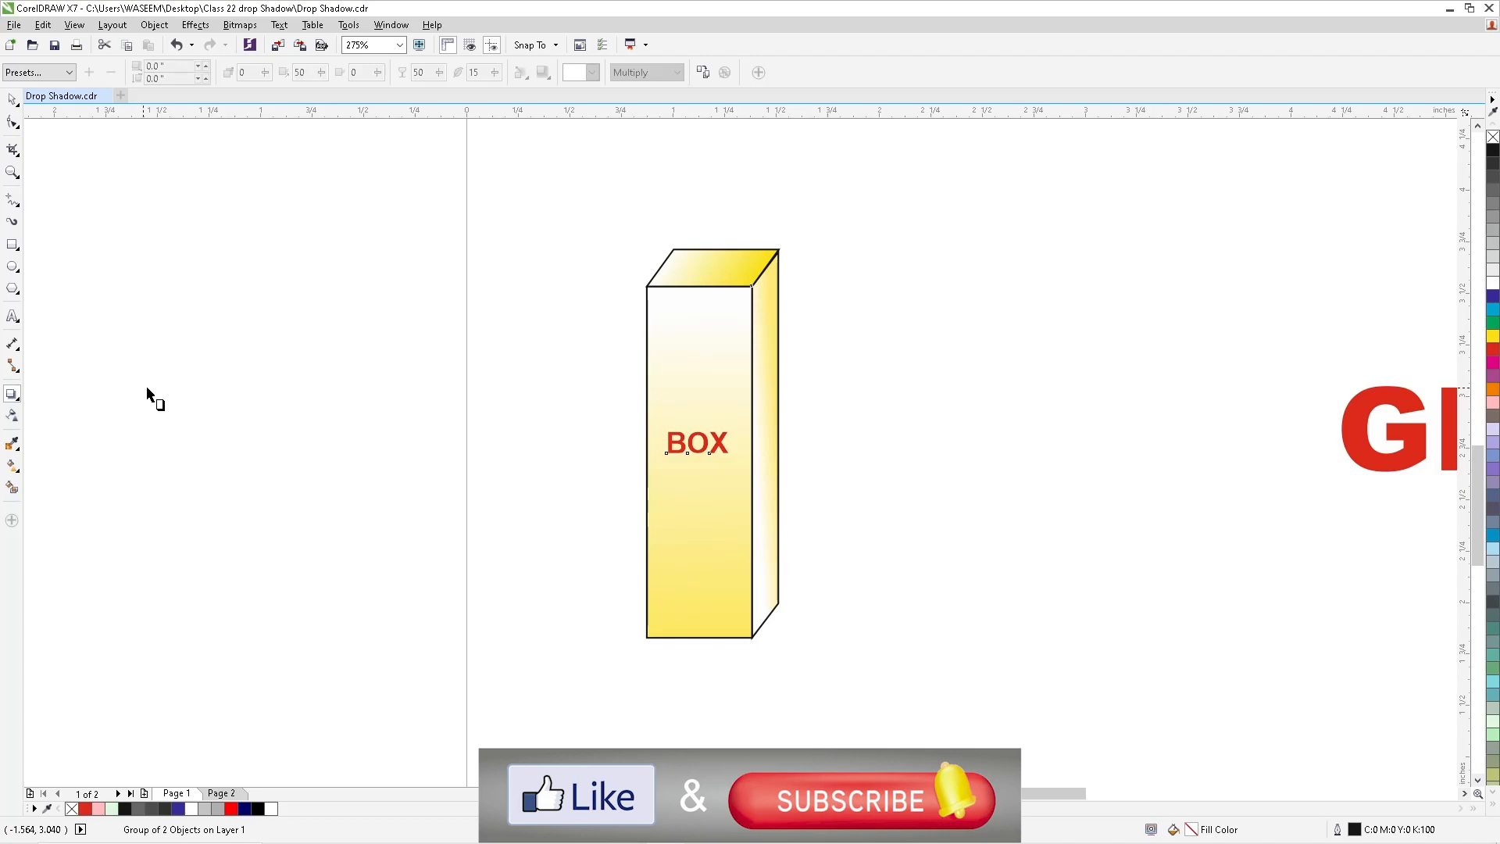
left_click(11, 394)
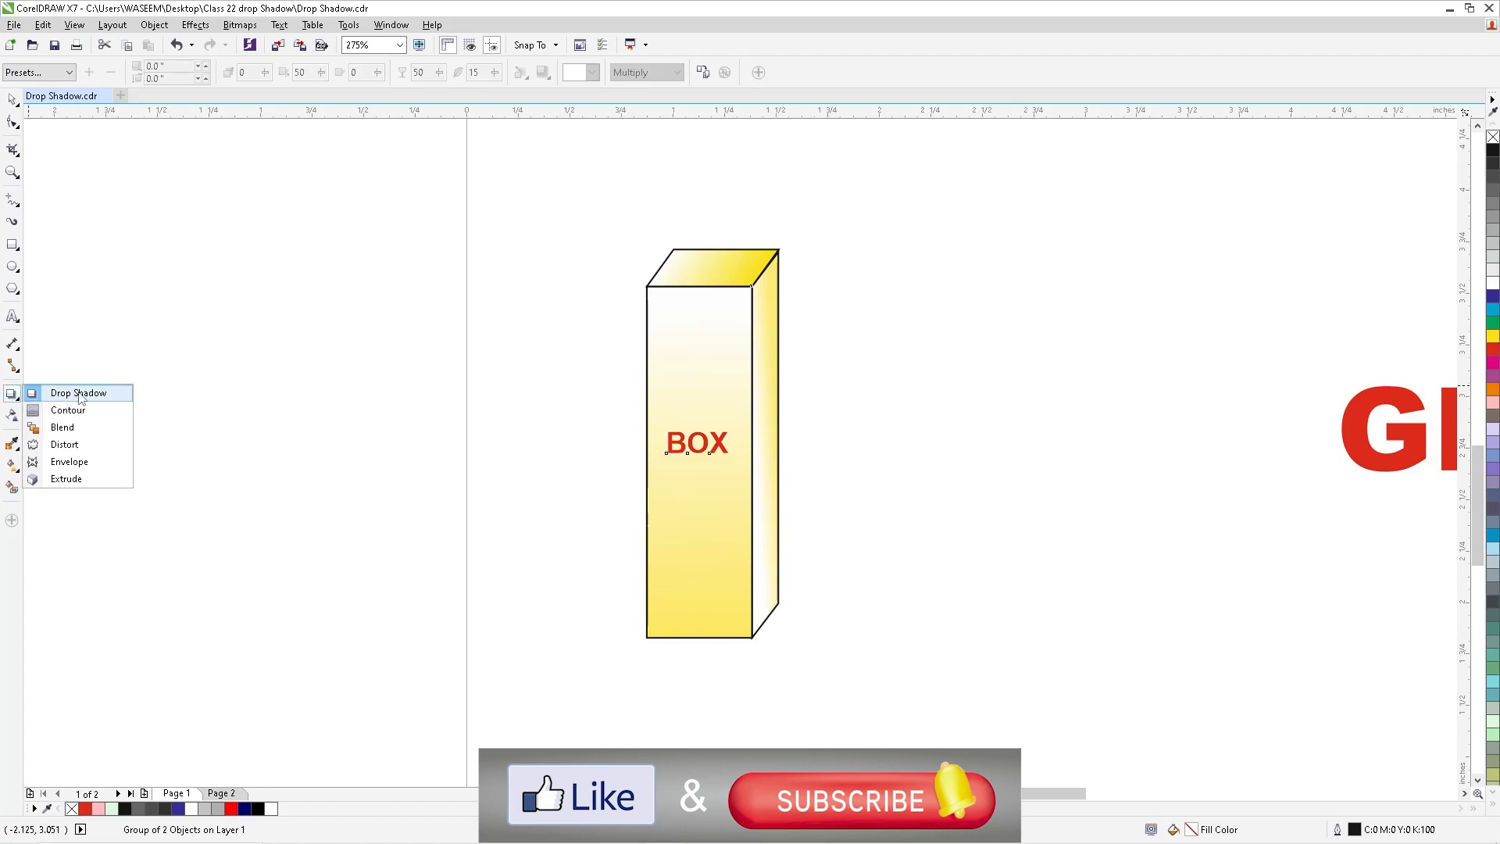
left_click(55, 393)
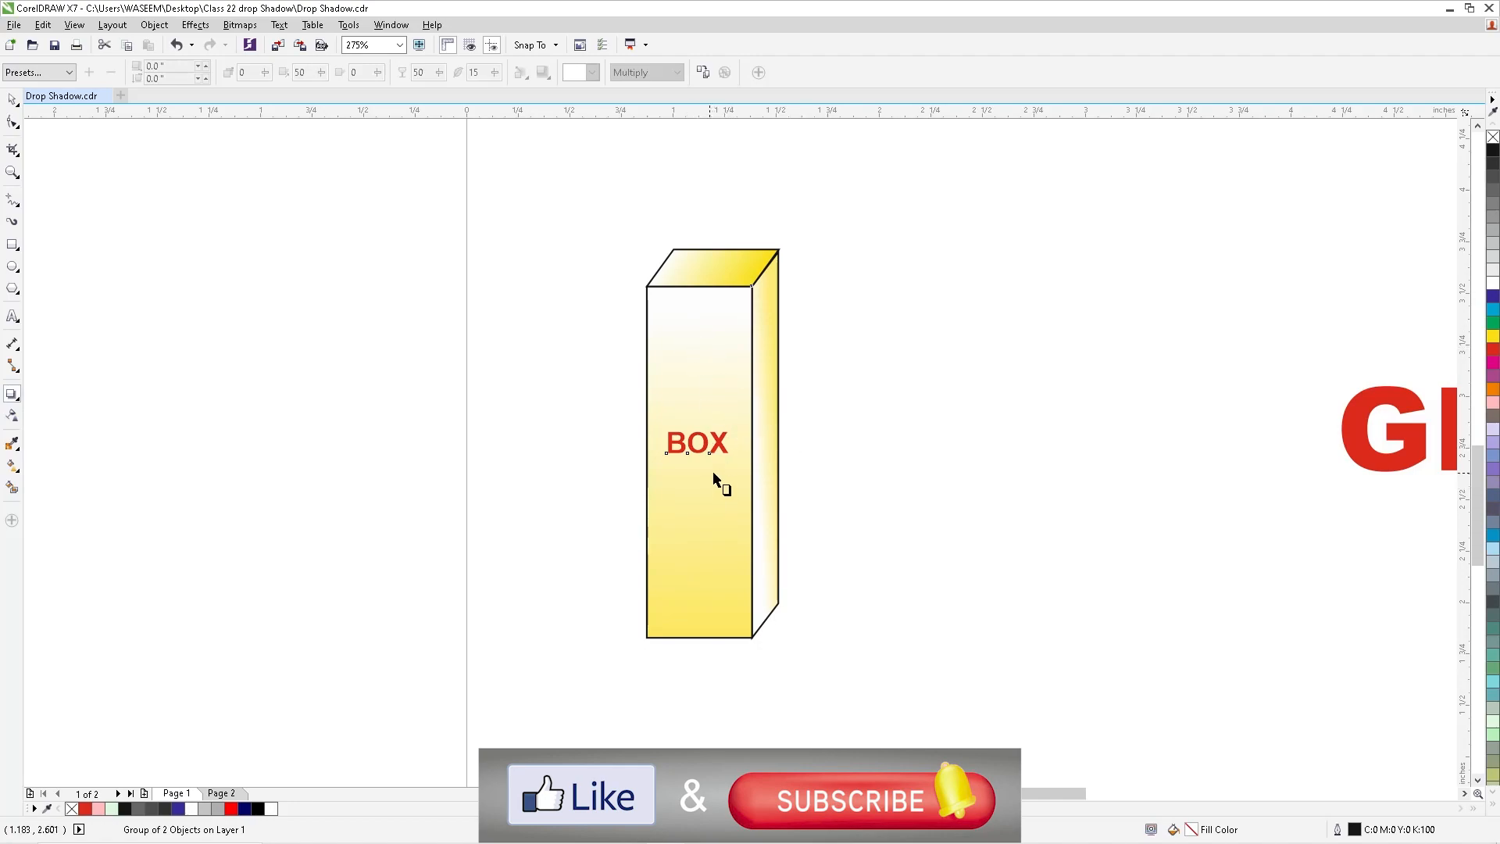
mouse_move(770, 478)
left_mouse_down()
mouse_move(880, 551)
mouse_move(764, 480)
left_mouse_up()
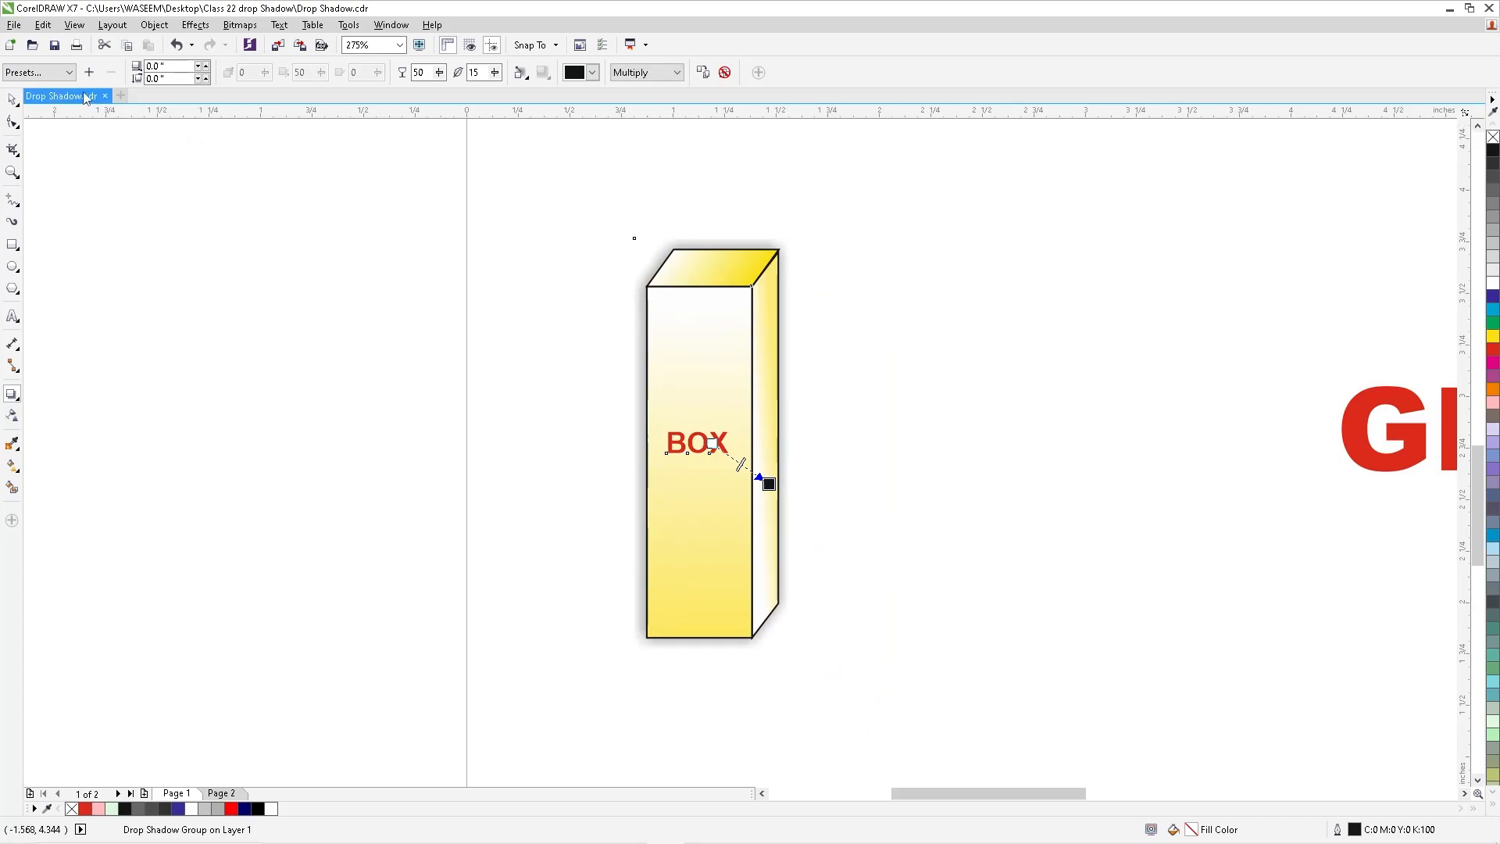
left_click(35, 74)
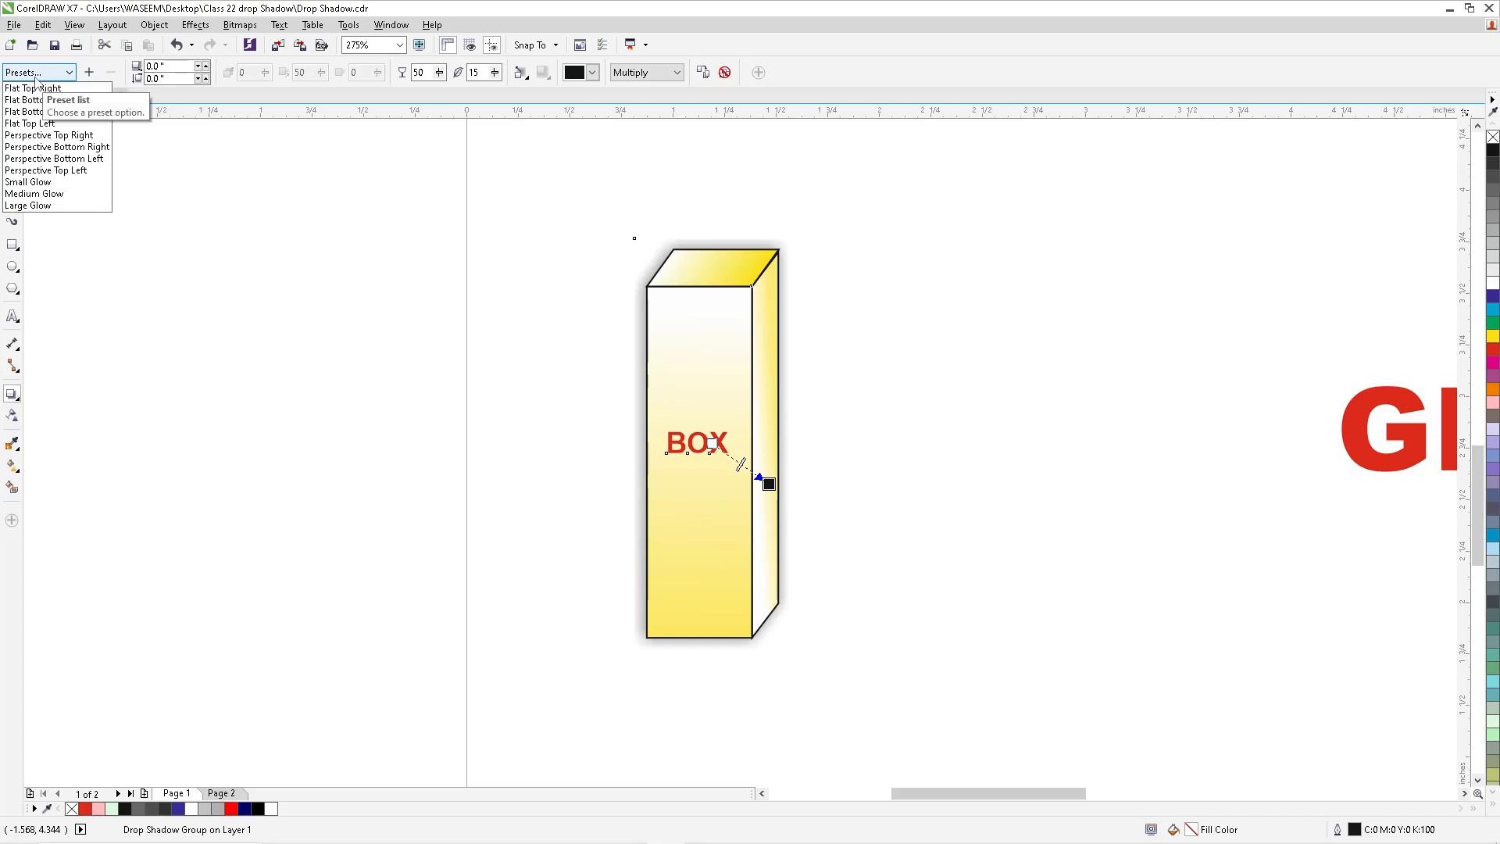
left_click(57, 170)
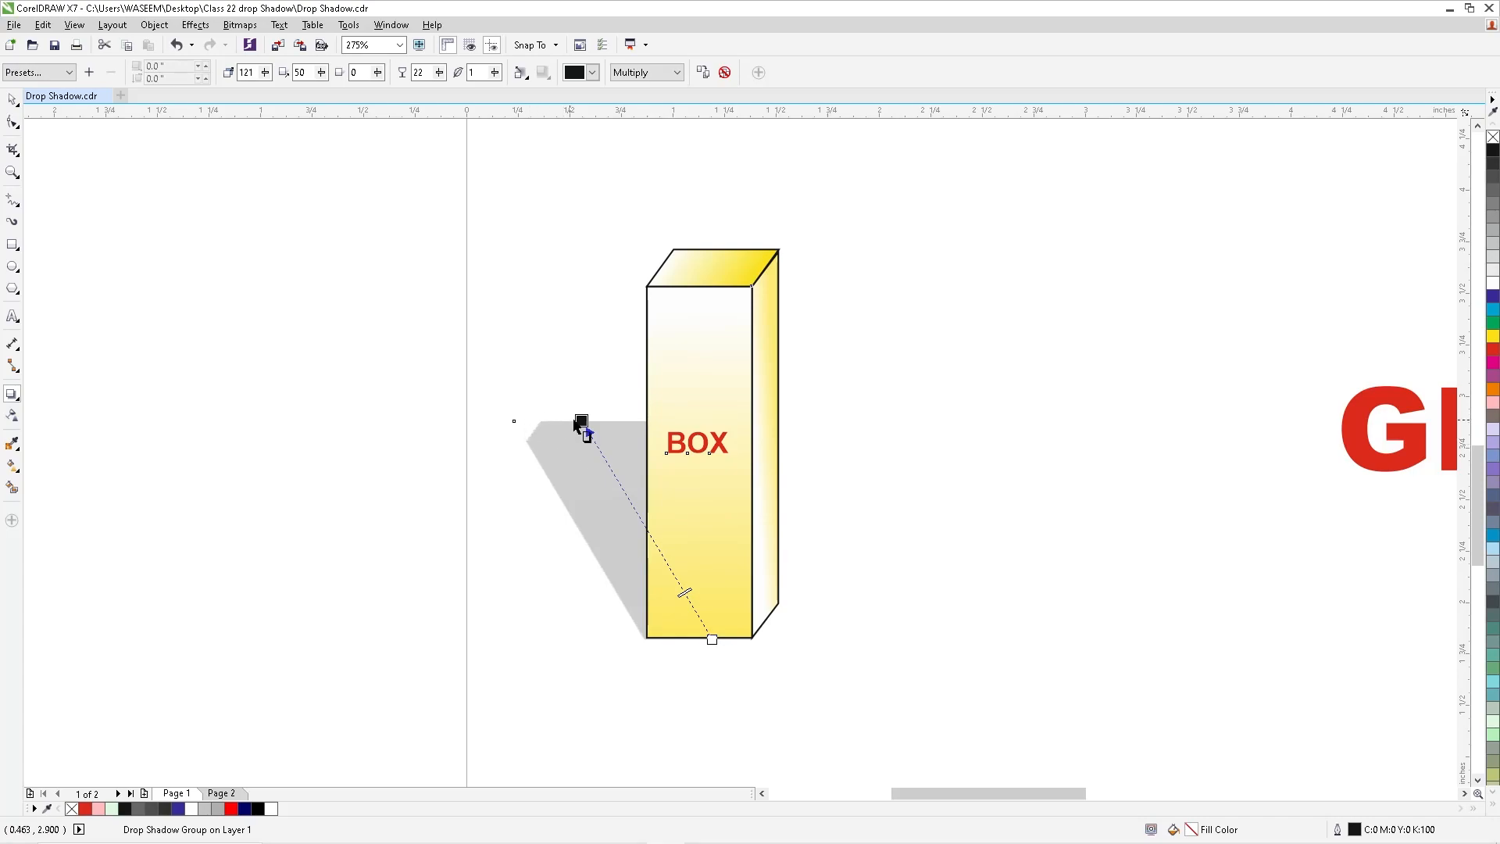
- Lower the end of the box's perspective shadow beside its base, to an angle of about 153 degrees
left_click_drag(583, 422, 528, 547)
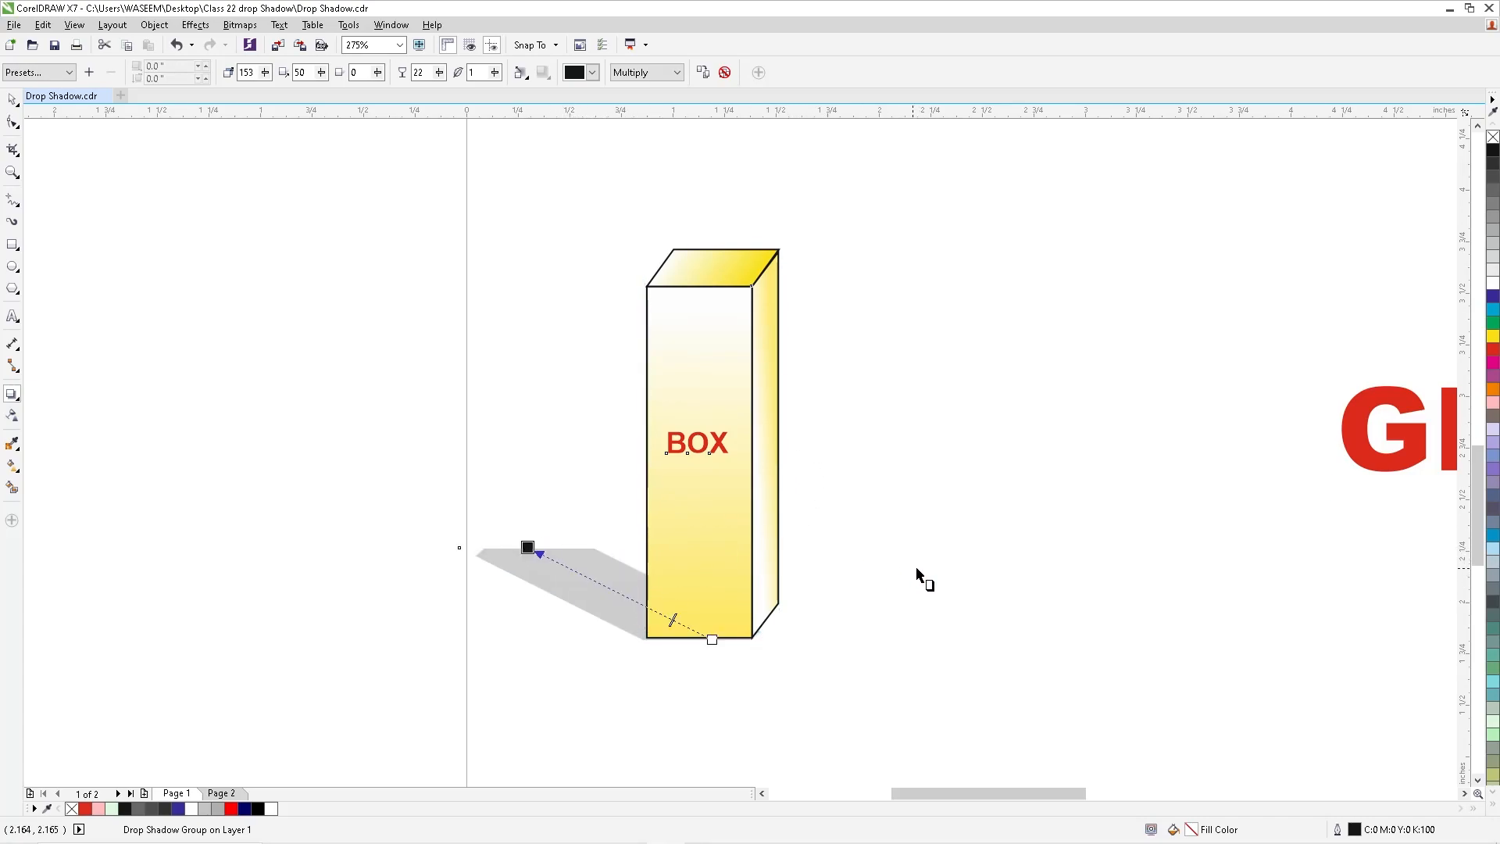
left_click(11, 99)
left_click(12, 395)
left_click(11, 99)
- Add a flat drop shadow with zero offset around the red GRADIGI DESIGNS text
scroll(482, 377, "down", 5)
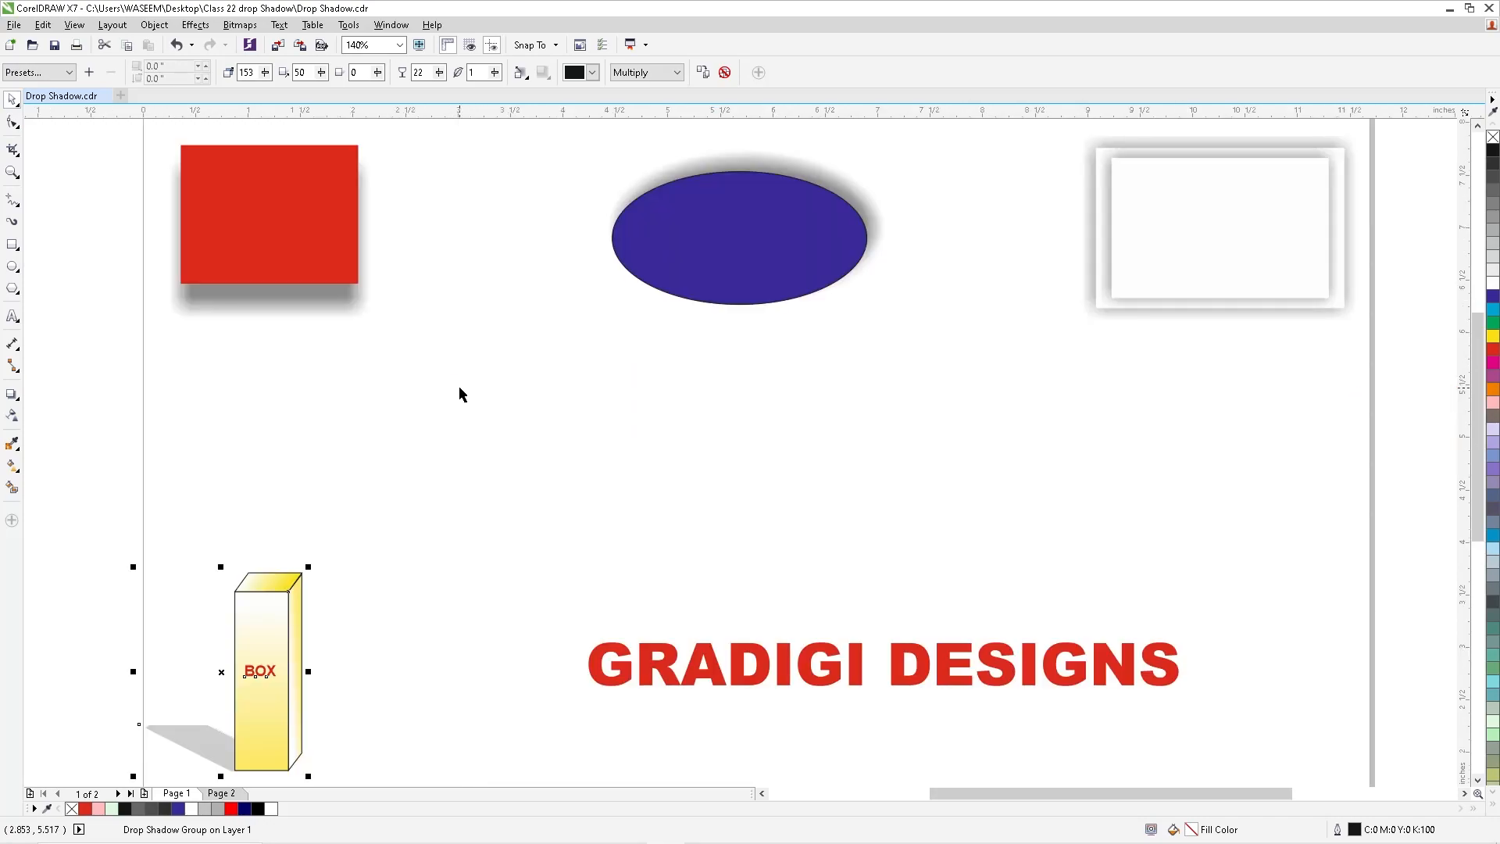
key("shift+F2")
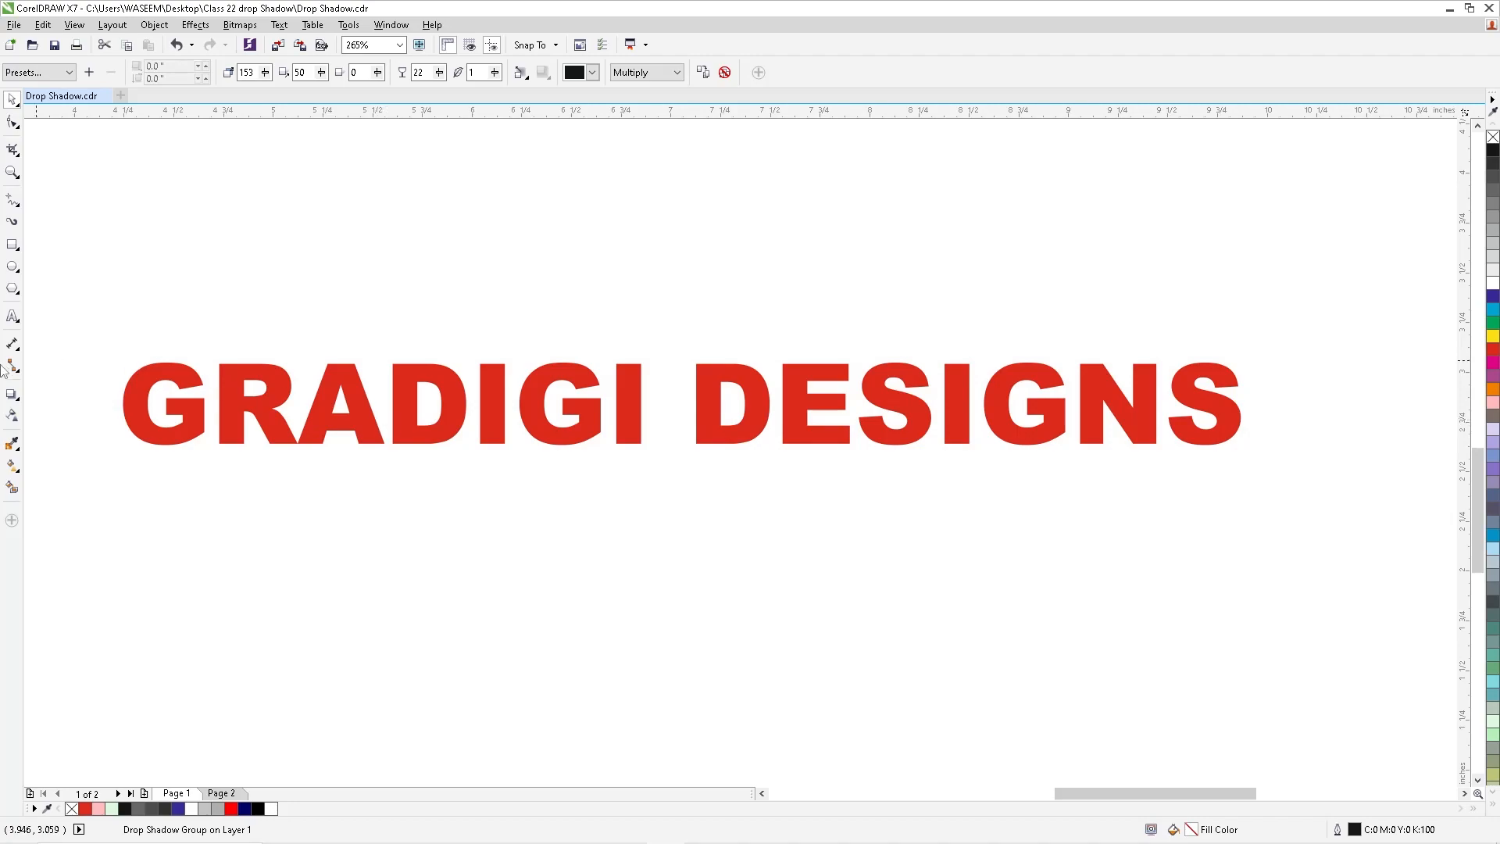
left_click(12, 394)
key("space")
left_click(746, 383)
left_click(12, 395)
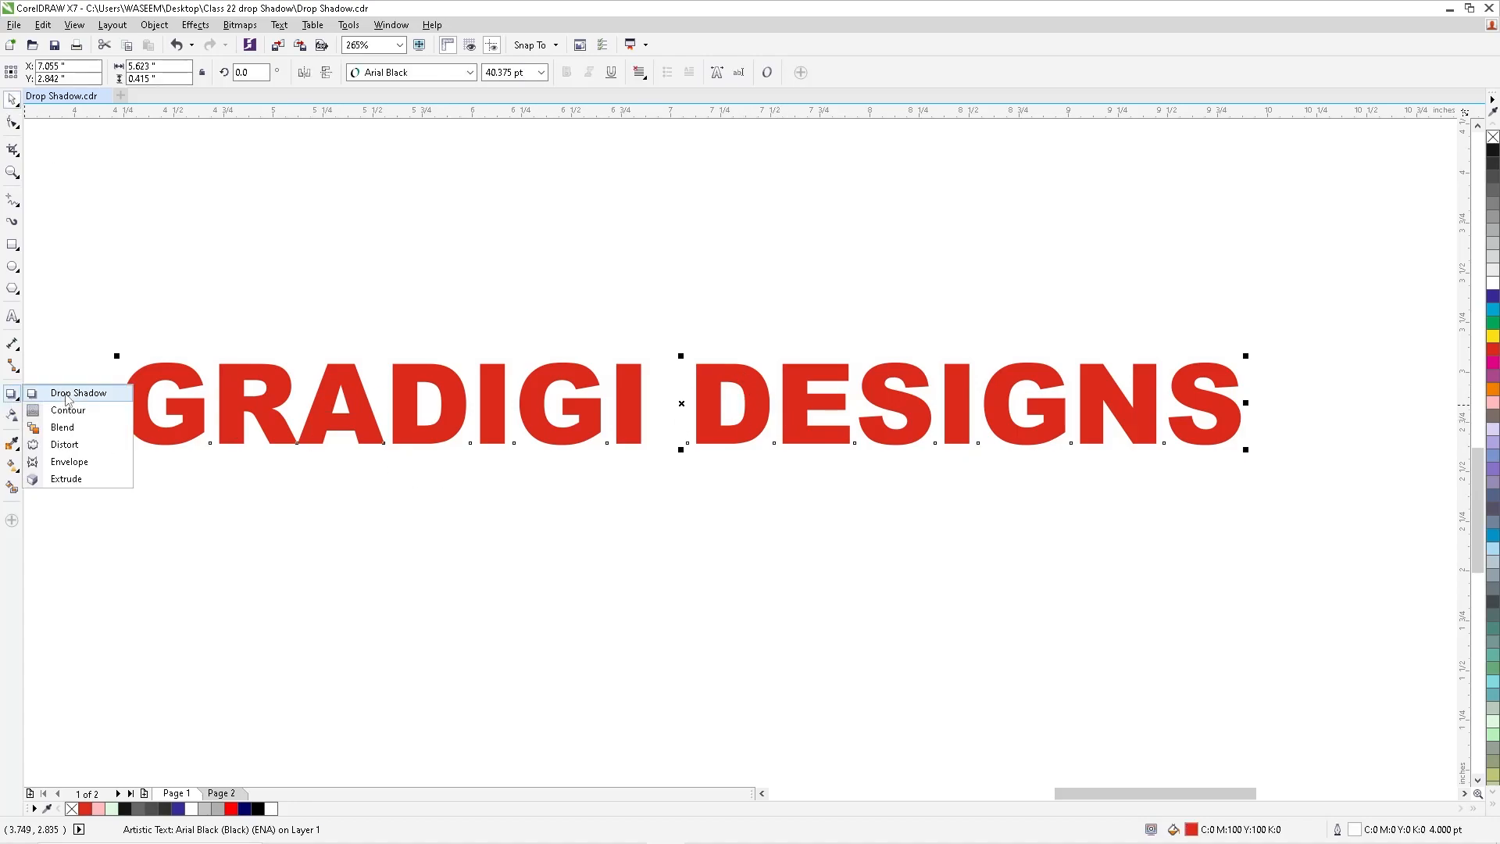
left_click(67, 394)
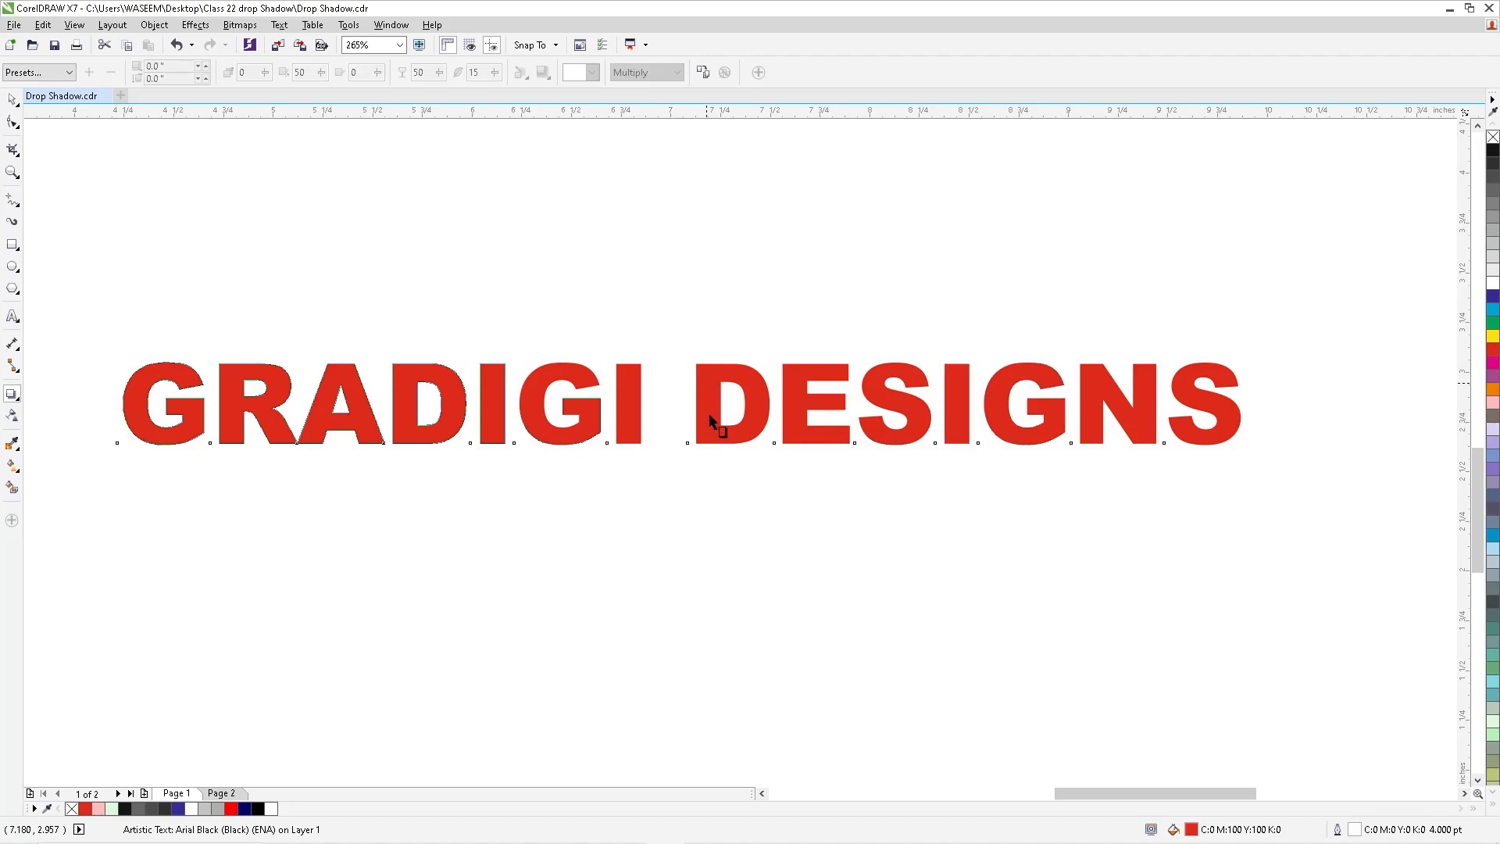
left_click_drag(681, 403, 682, 433)
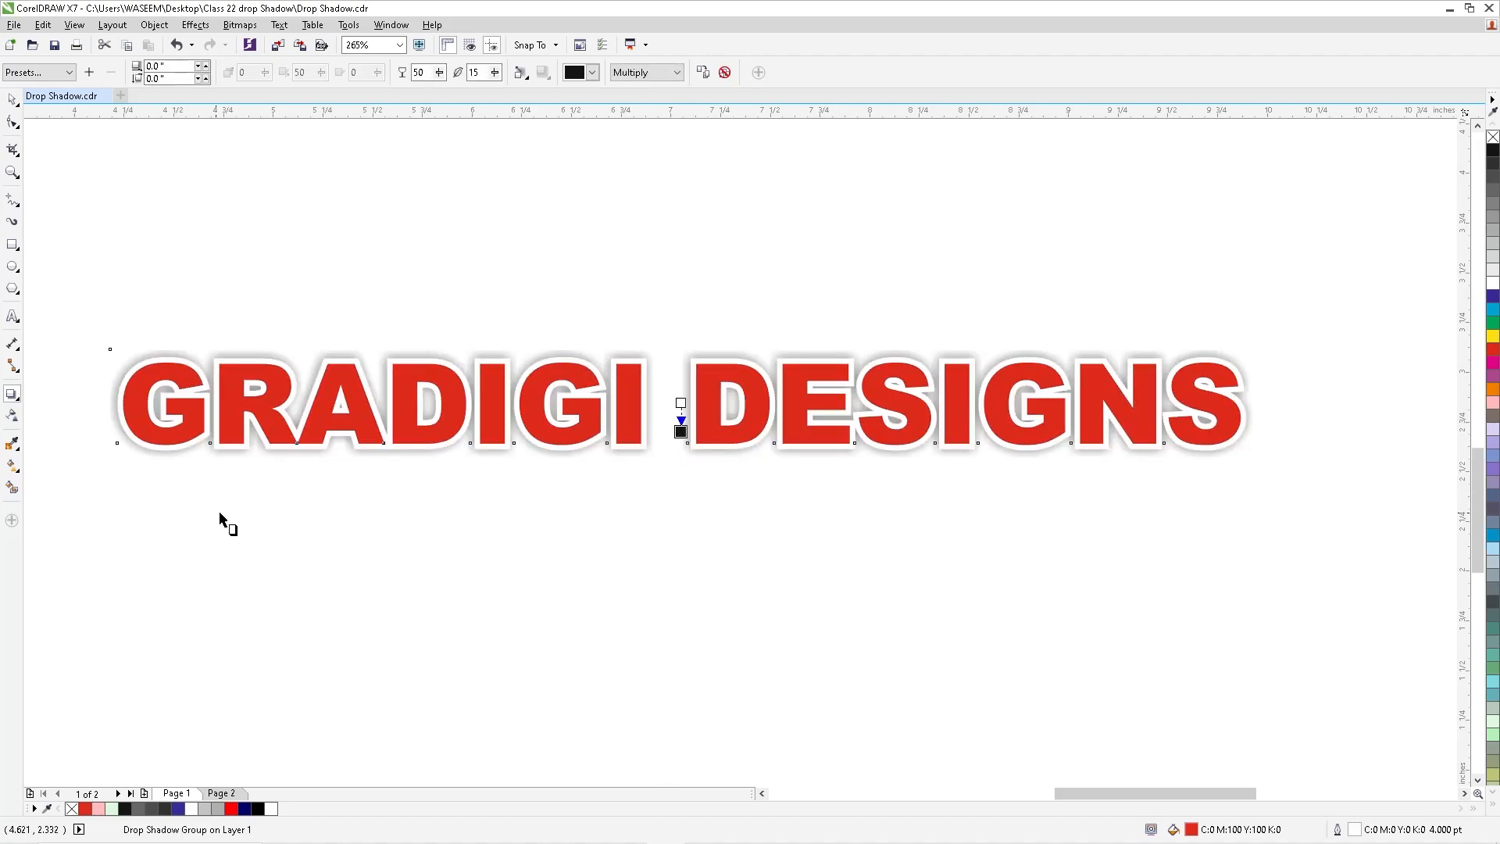
- Try the shadowed GRADIGI DESIGNS text without its white outline, and undo the outline removal
left_click(11, 100)
scroll(661, 342, "up", 5)
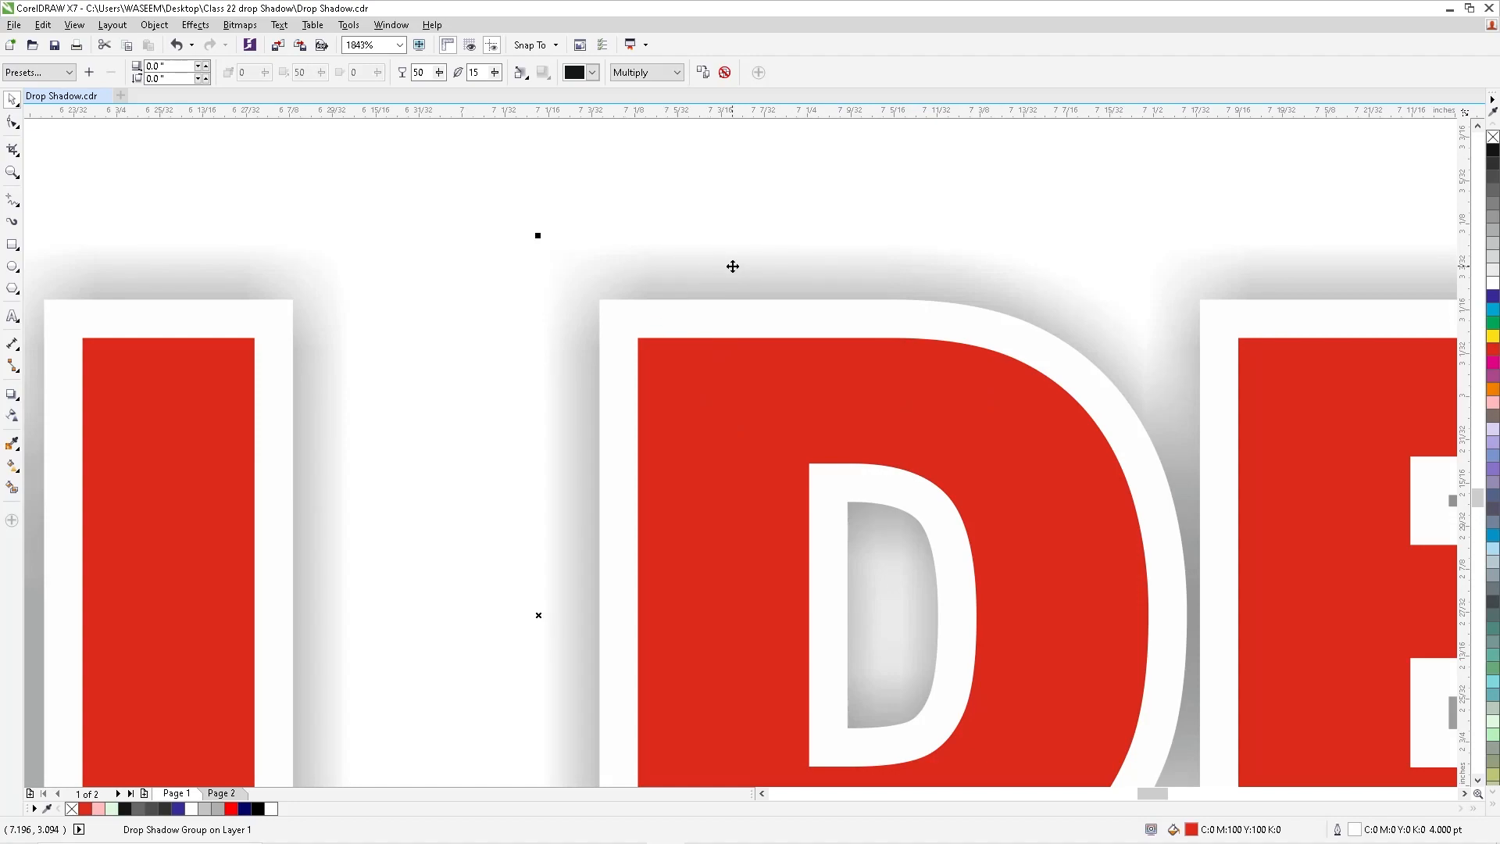
left_click(208, 362)
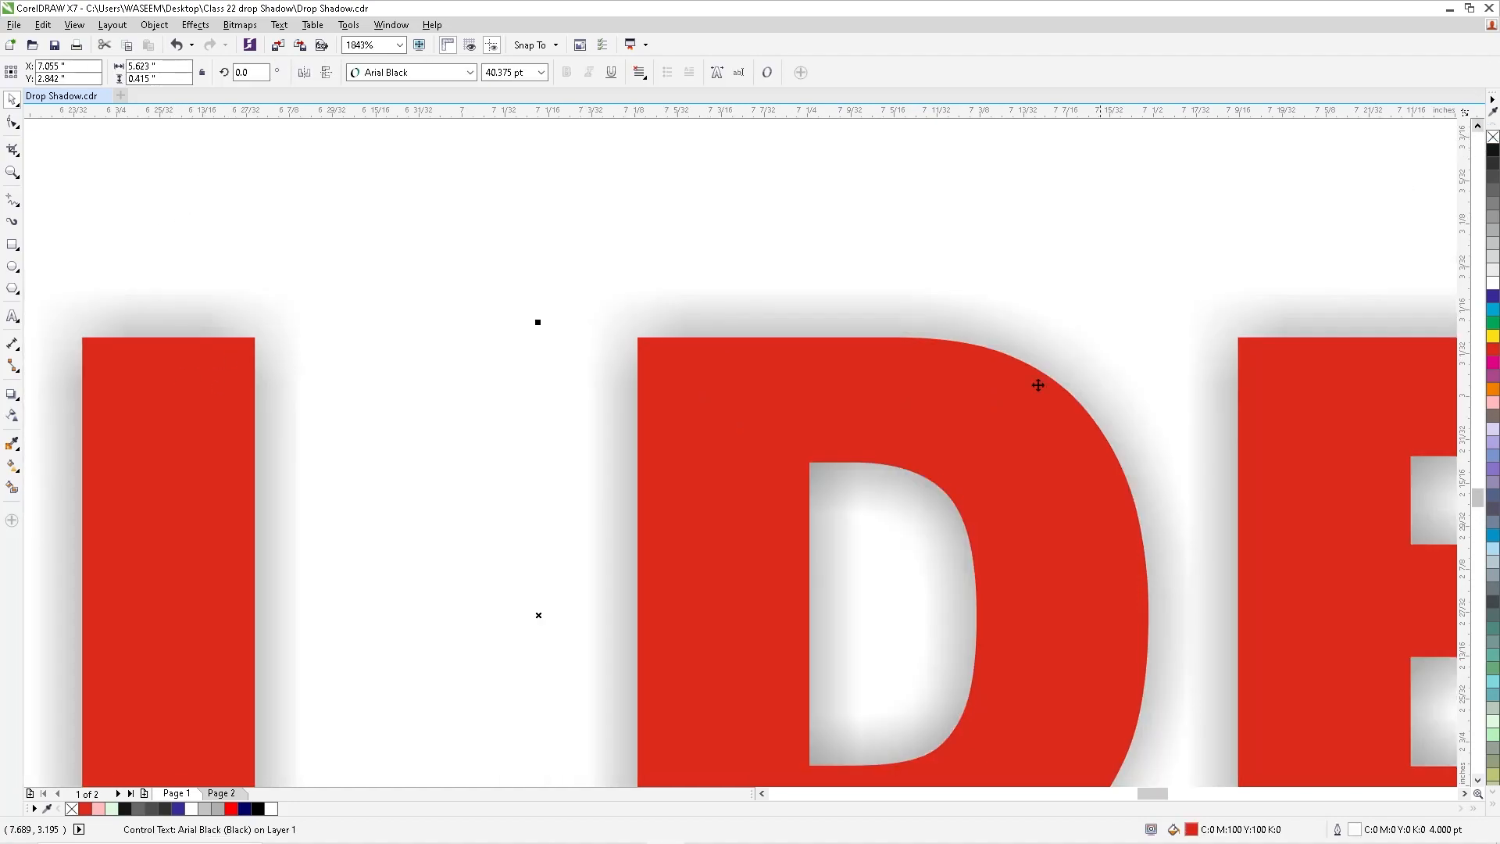
scroll(958, 488, "down", 5)
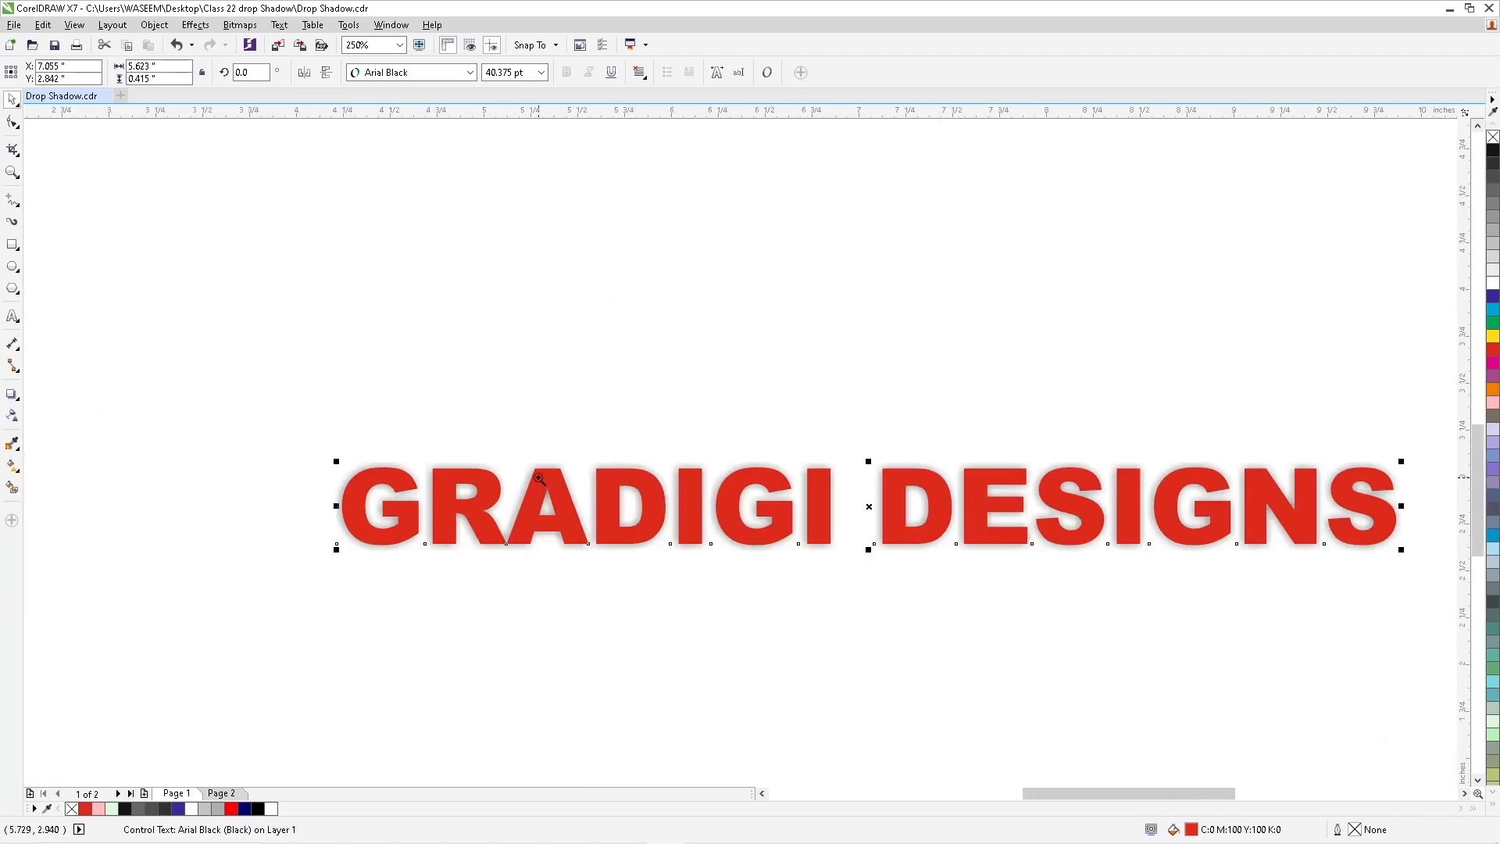
scroll(1485, 598, "up", 1)
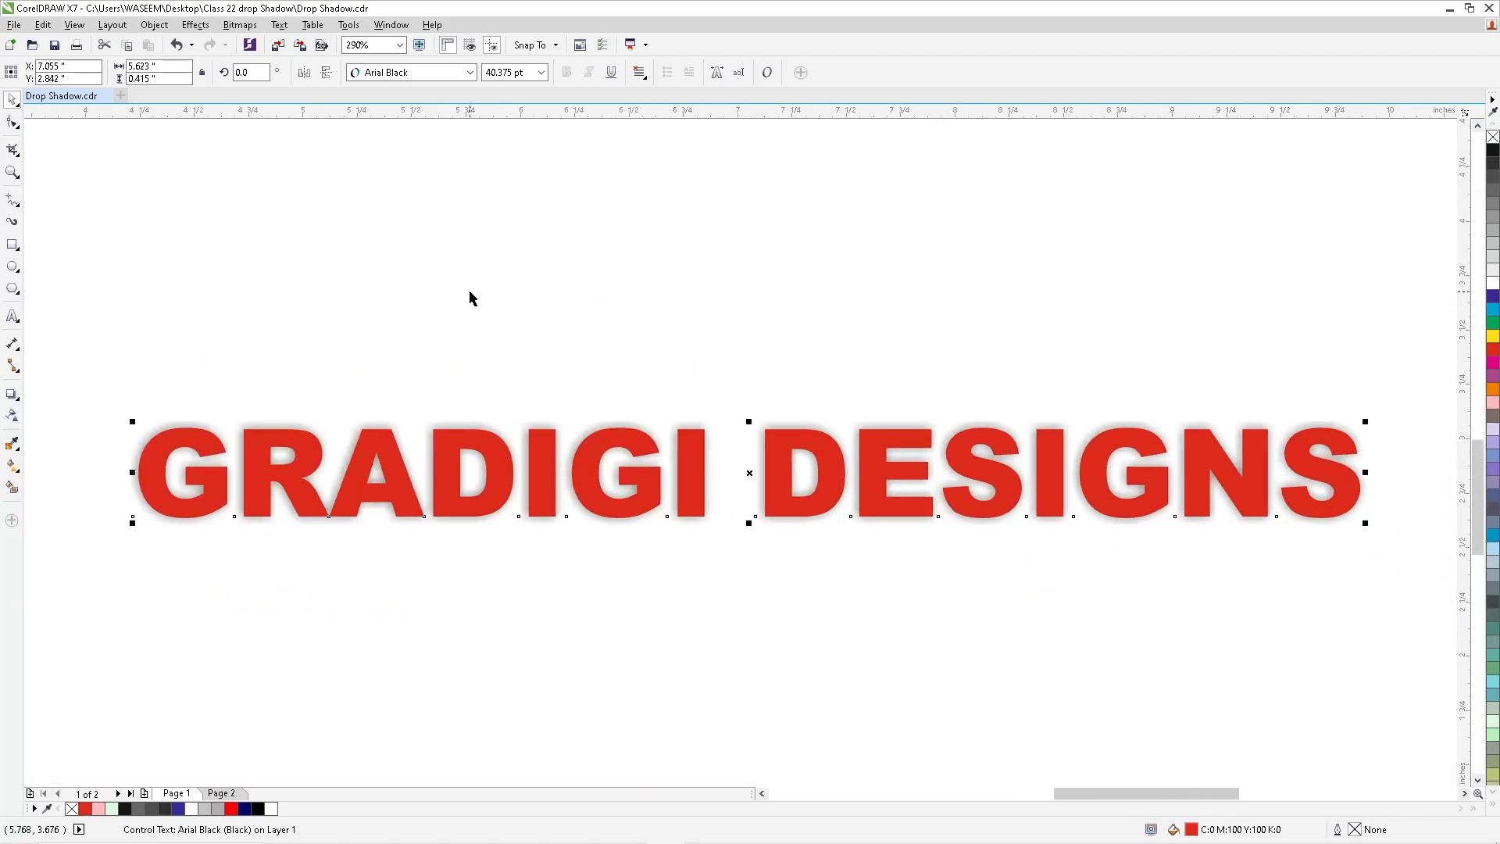
key("ctrl+z")
- Shift the GRADIGI DESIGNS text's drop shadow straight down to a vertical offset of about -0.046 in
key("F2")
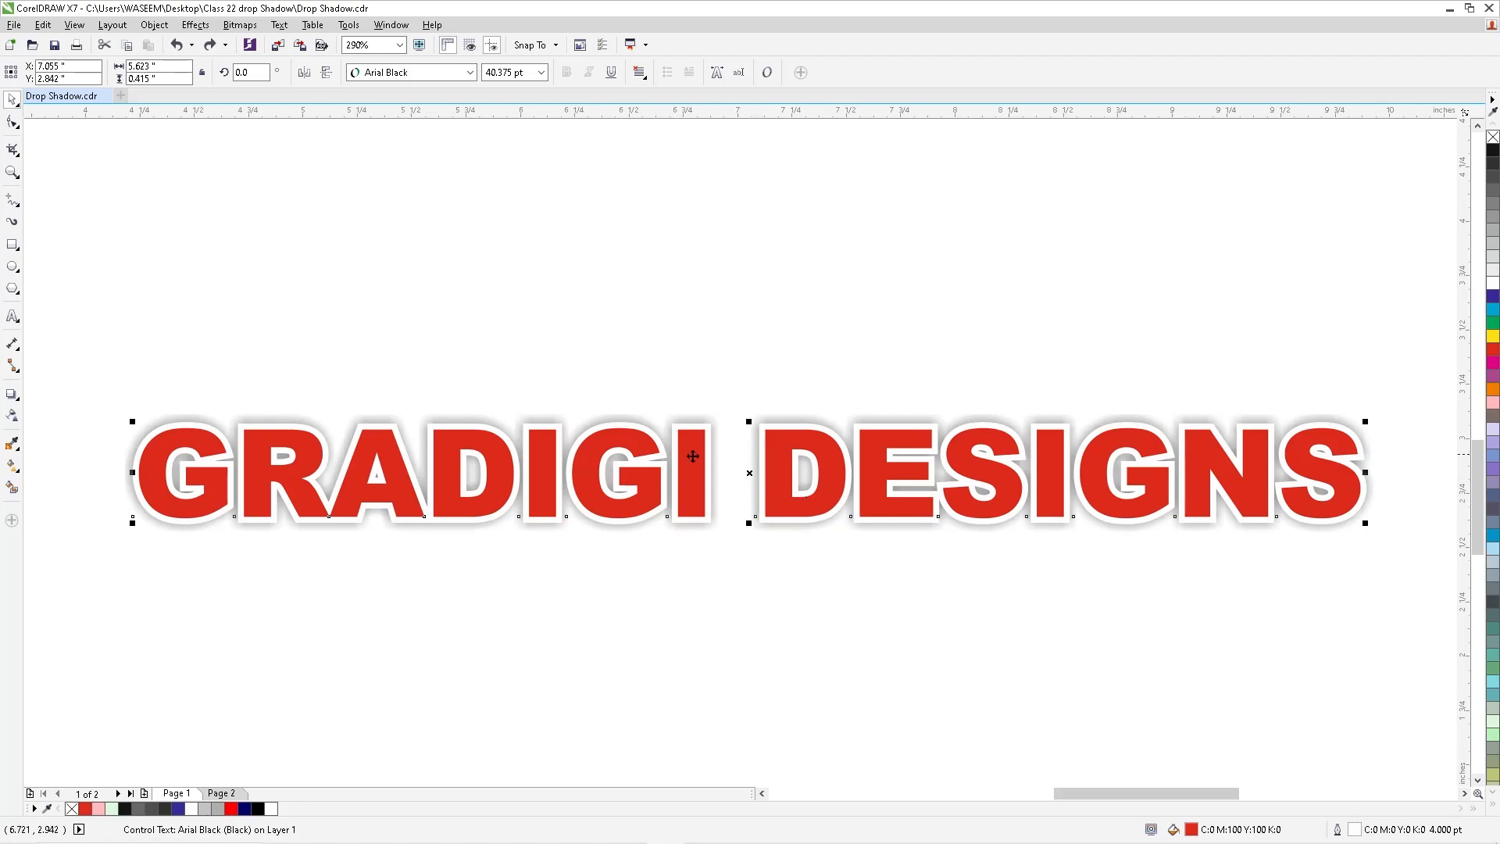
left_click_drag(77, 358, 1384, 569)
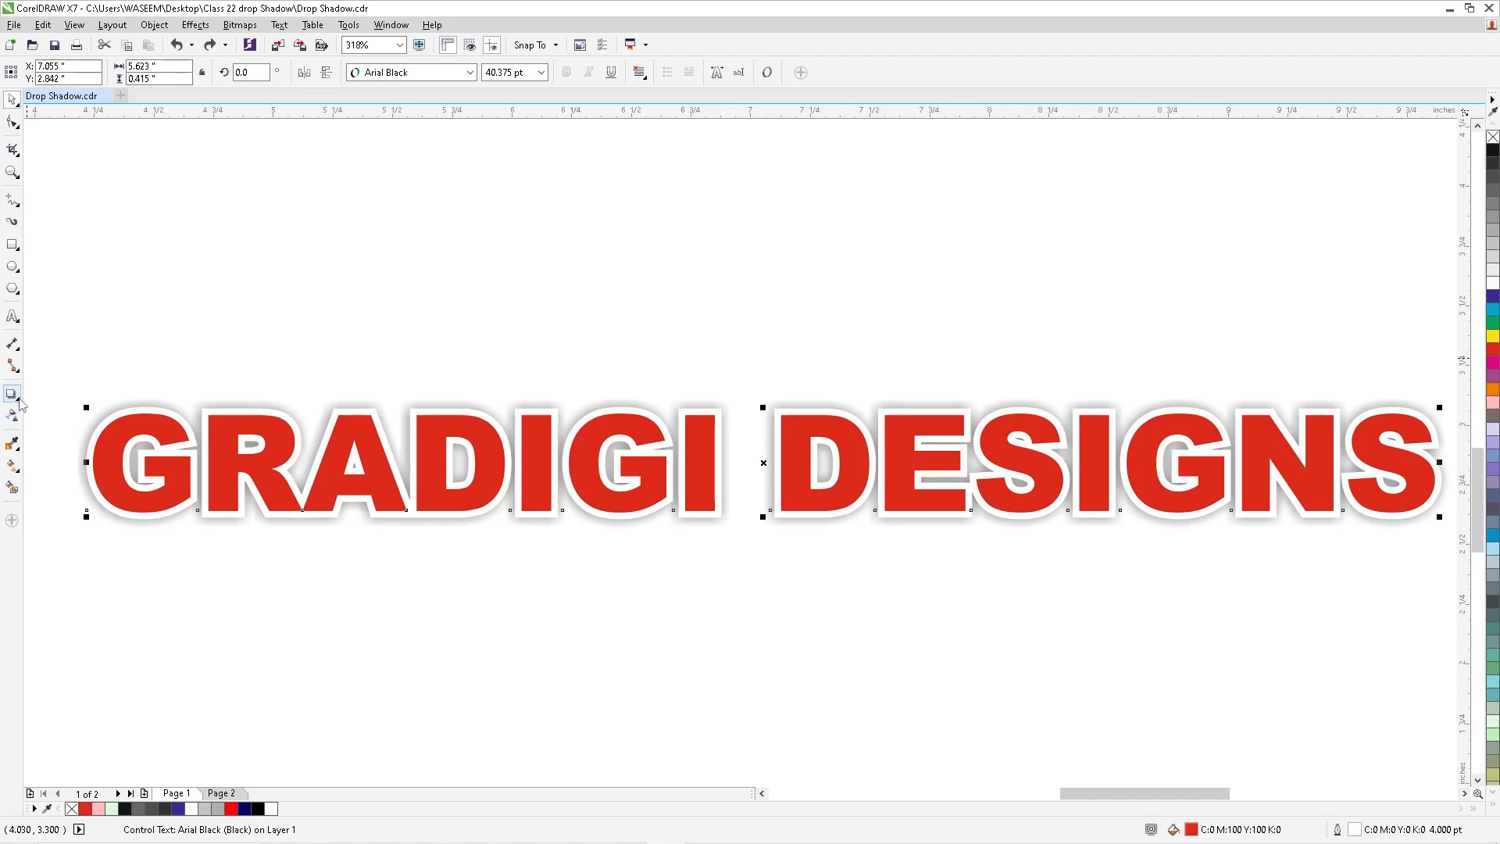
left_click(797, 406)
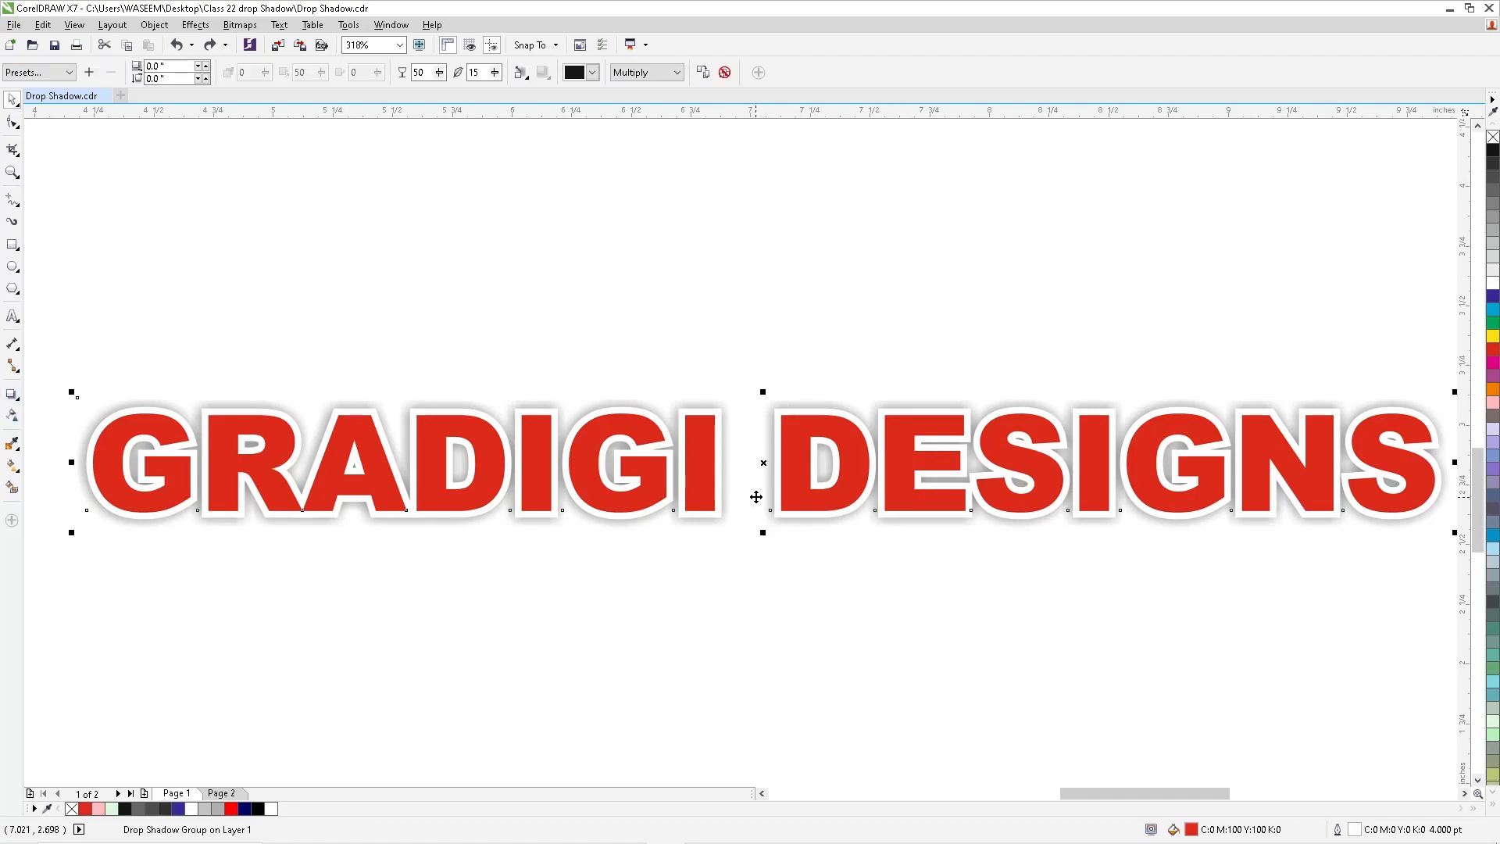
left_click(12, 394)
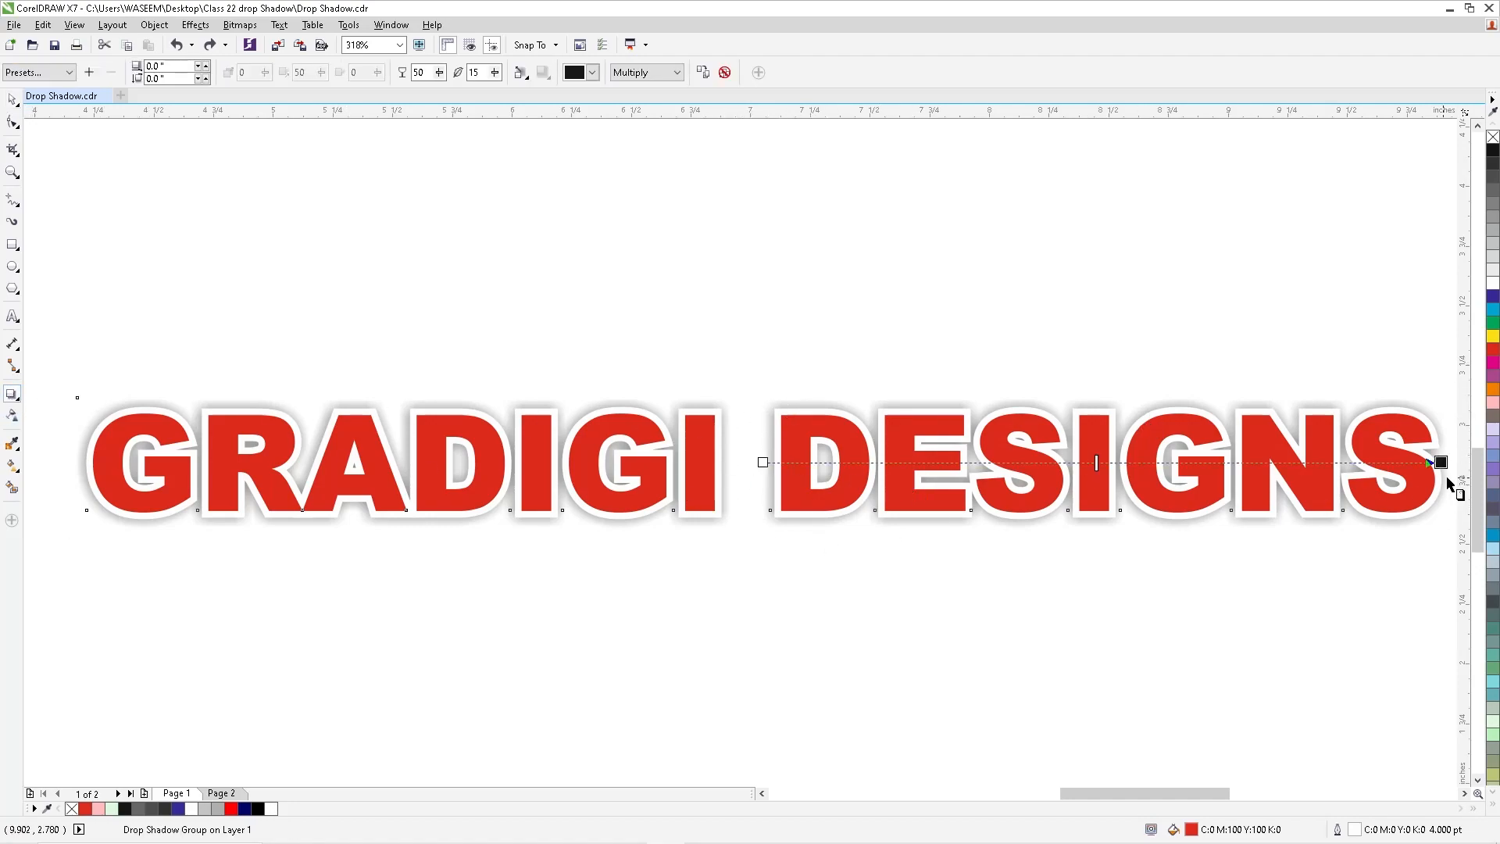
left_click_drag(1440, 463, 766, 534)
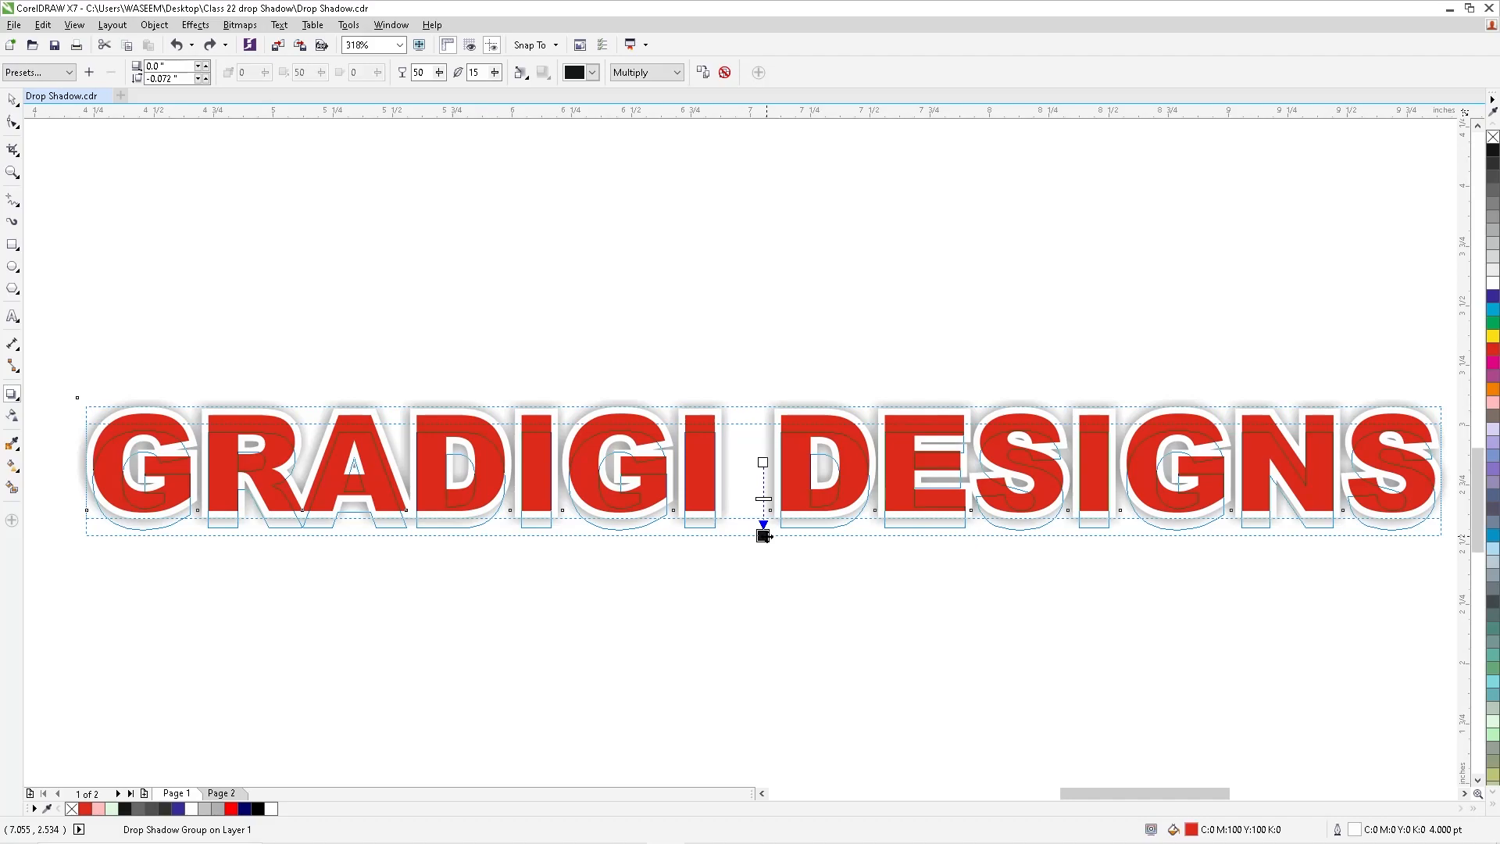
left_click_drag(764, 536, 764, 536)
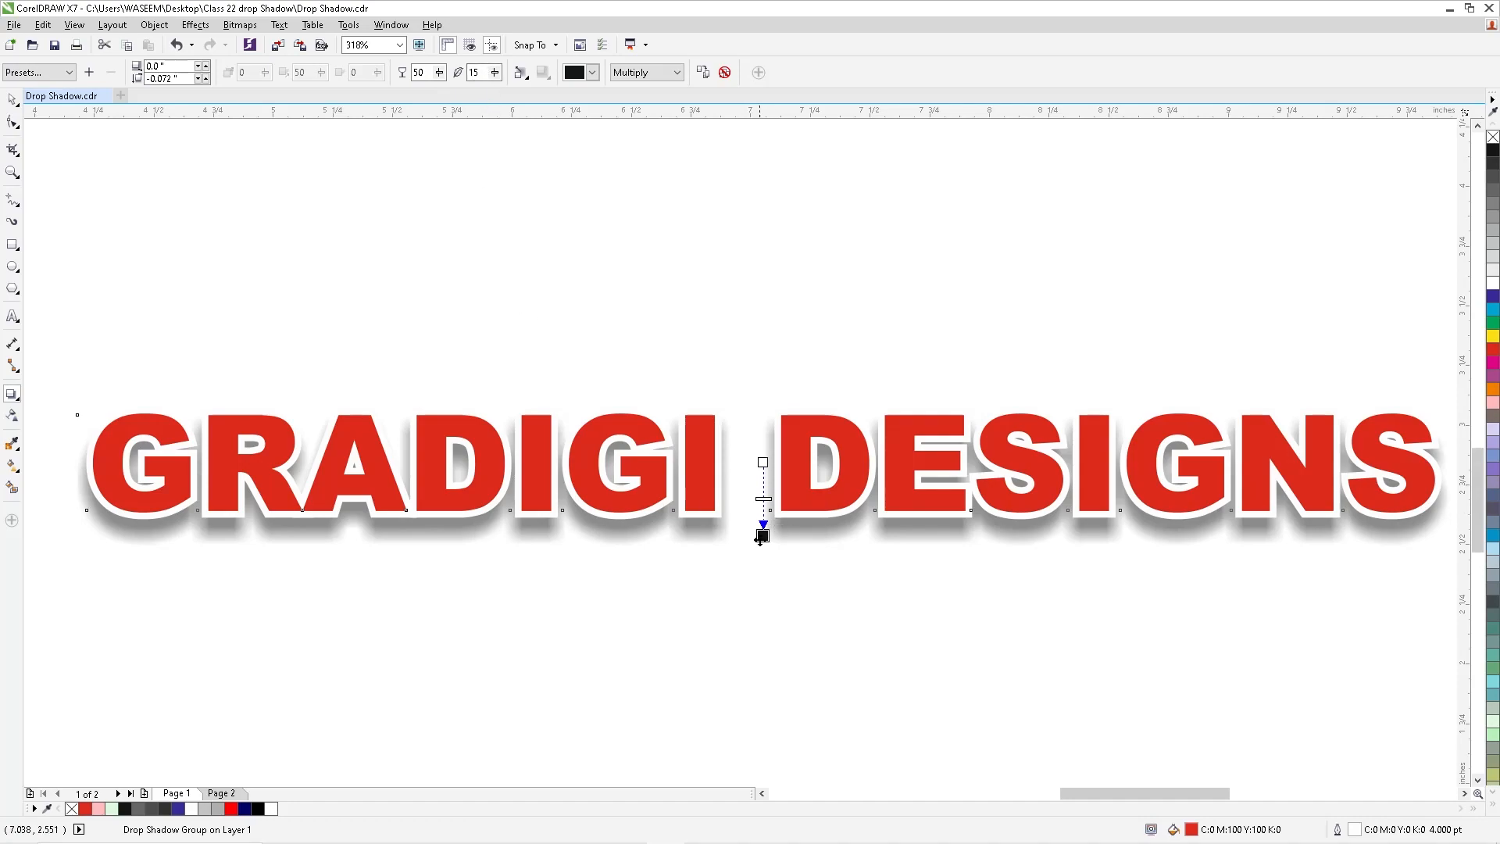
left_click_drag(763, 535, 764, 529)
- Set the text shadow's feathering to 5 and its opacity to 20
double_click(478, 71)
type("5")
key("Return")
double_click(419, 72)
type("20")
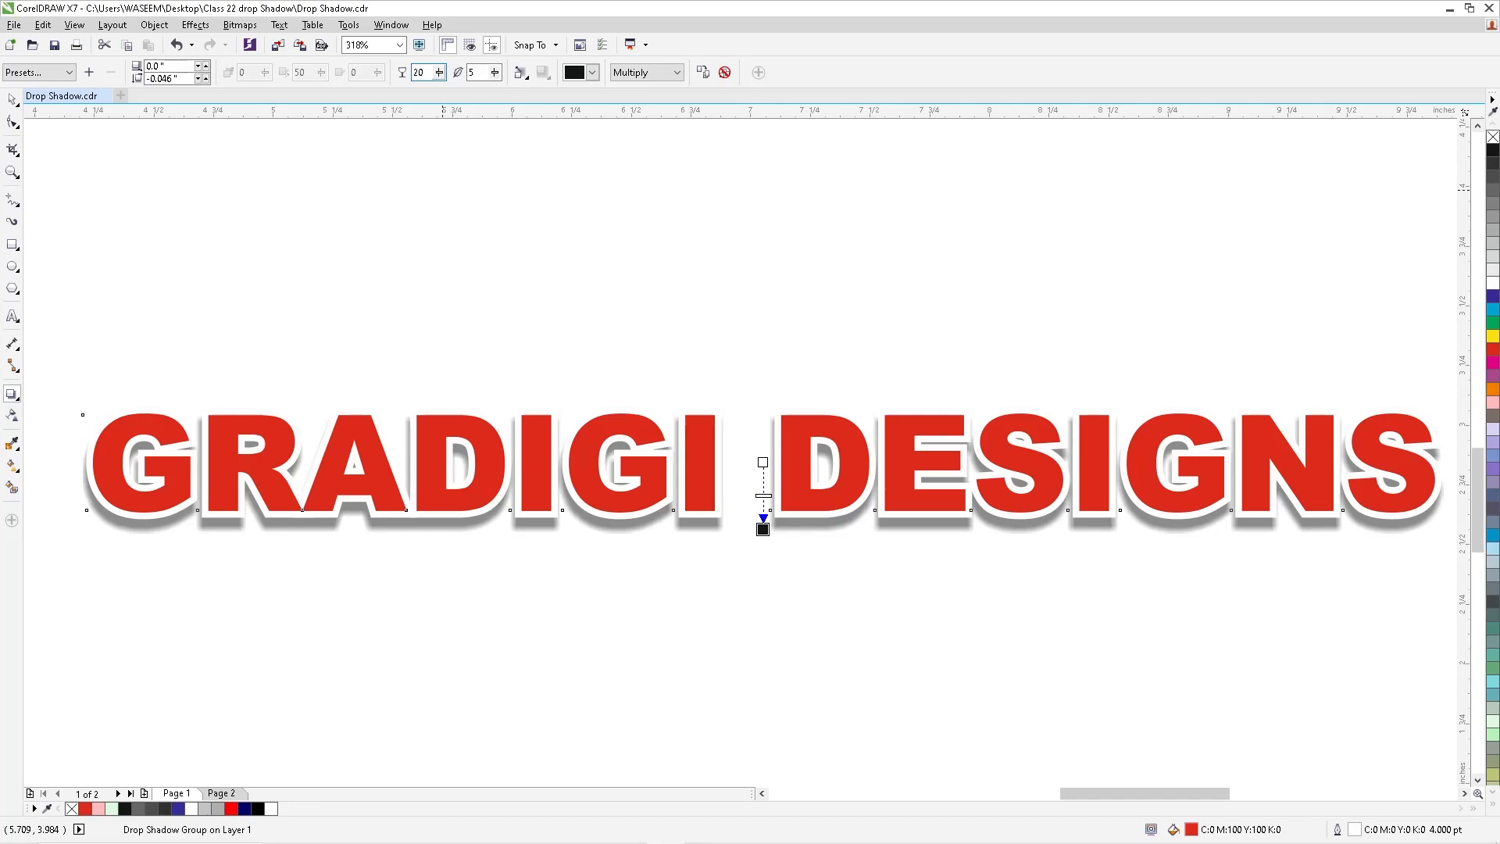
key("Return")
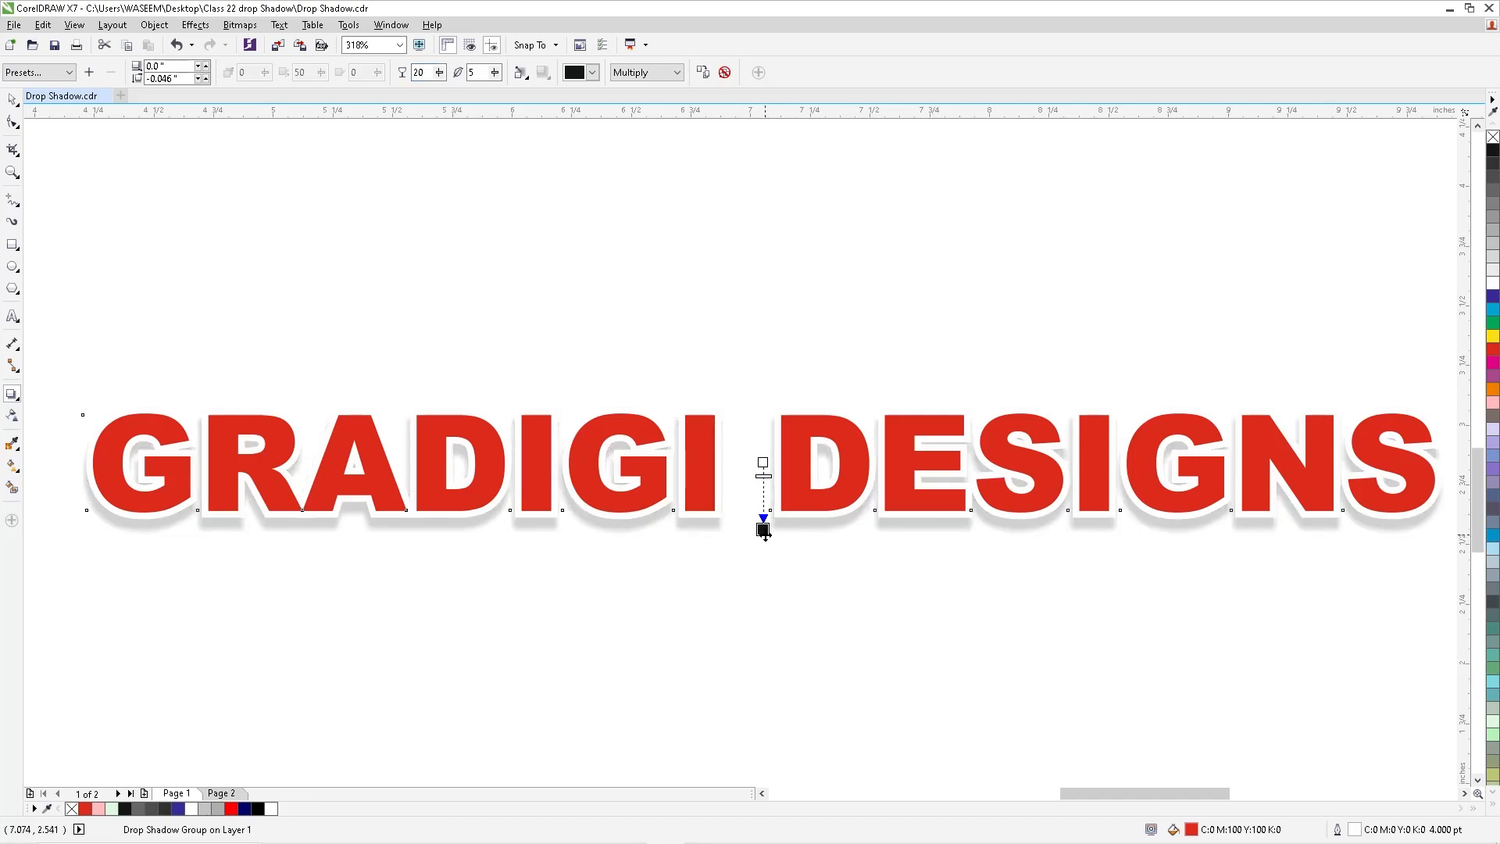
- Move the text shadow slightly closer, to a vertical offset of about -0.04 in, and set its feathering to 3
left_click_drag(763, 529, 764, 526)
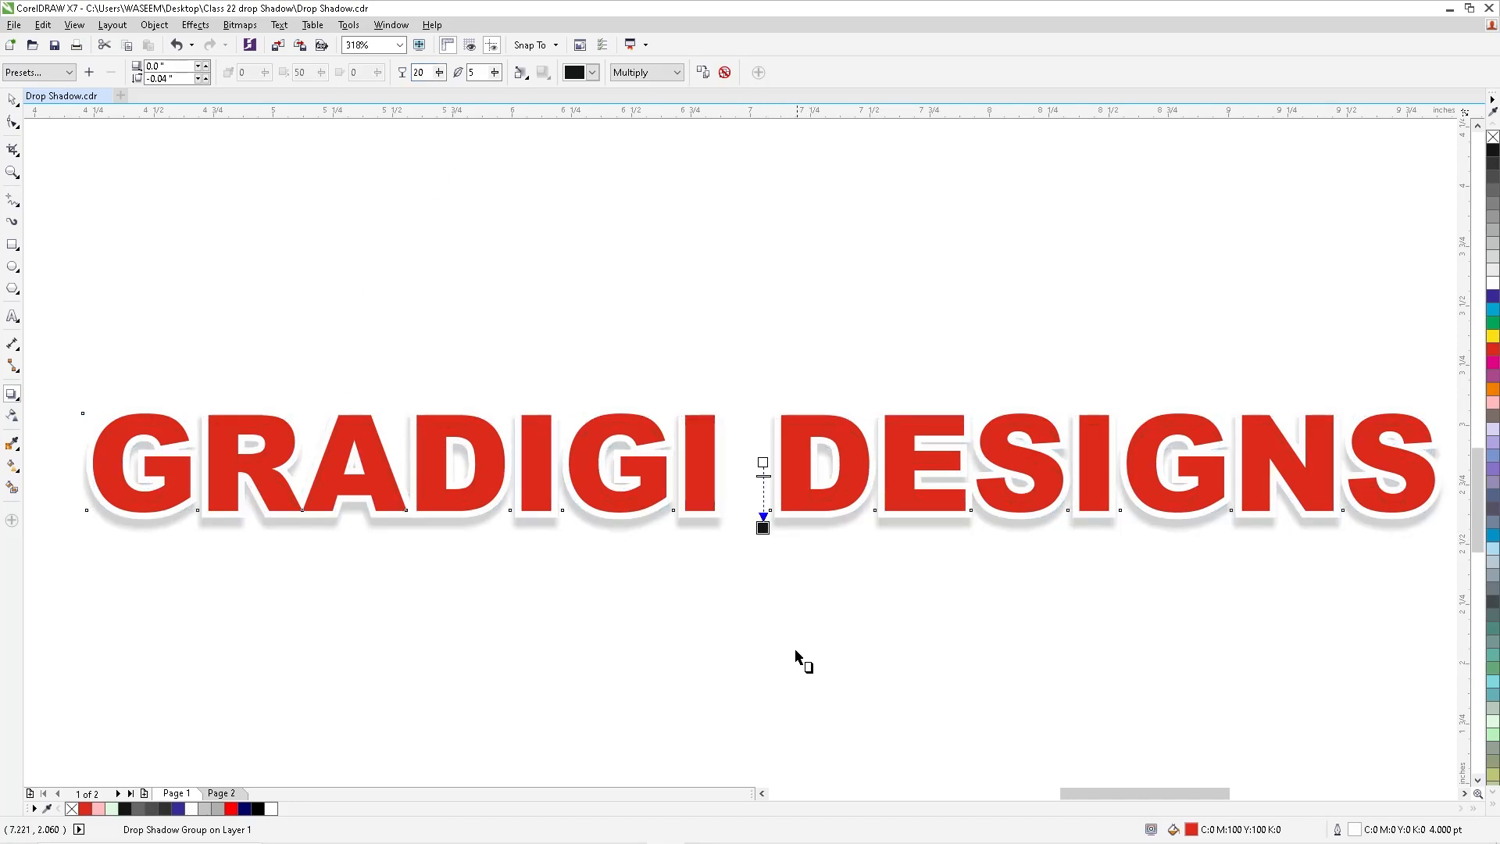
left_click_drag(480, 73, 402, 82)
type("3")
key("Return")
key("space")
key("F3")
key("F2")
left_click_drag(107, 349, 1033, 664)
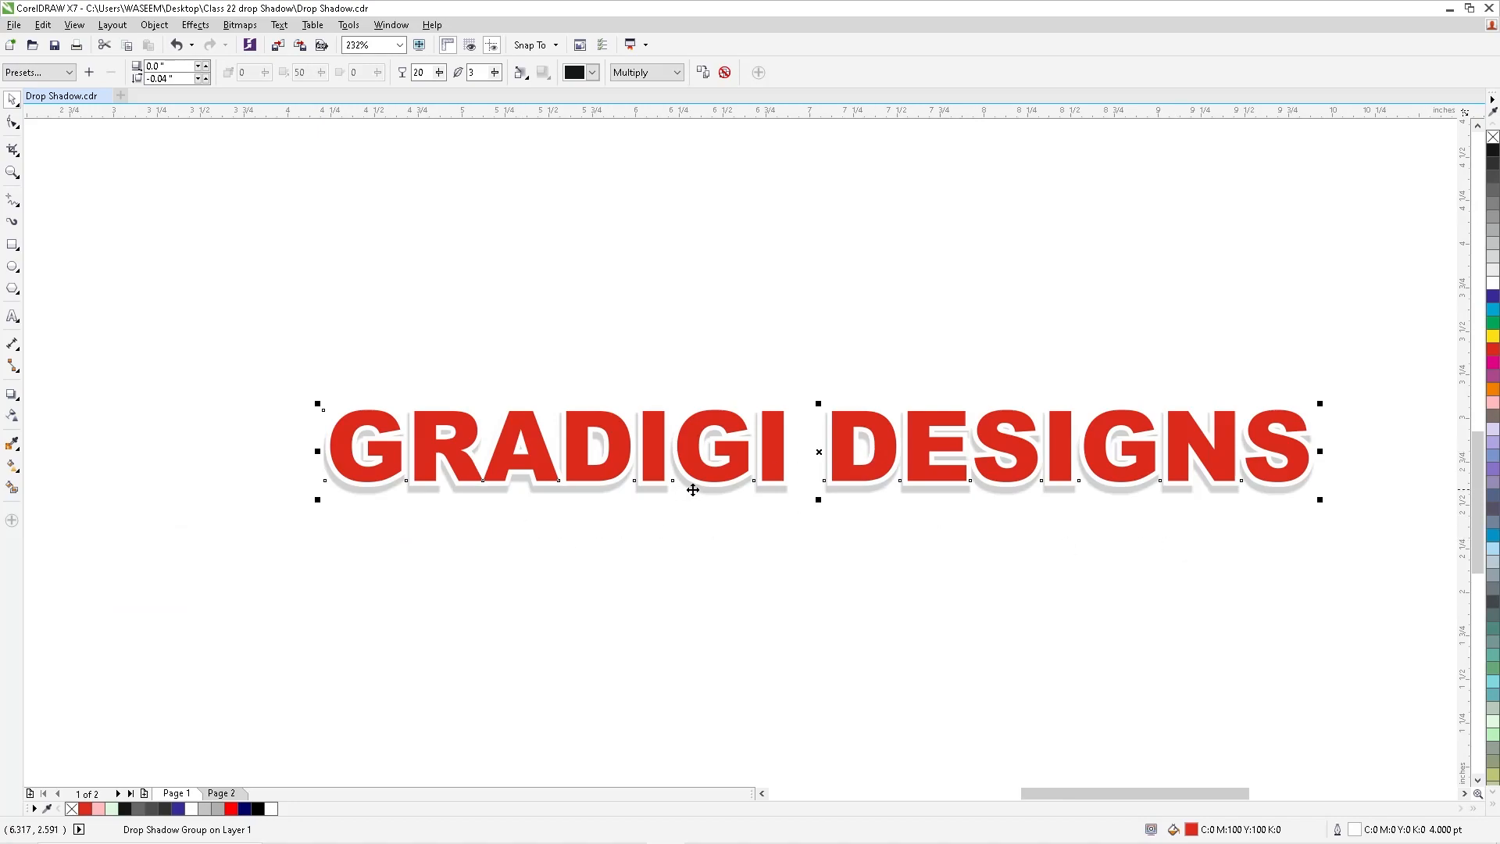
key("F4")
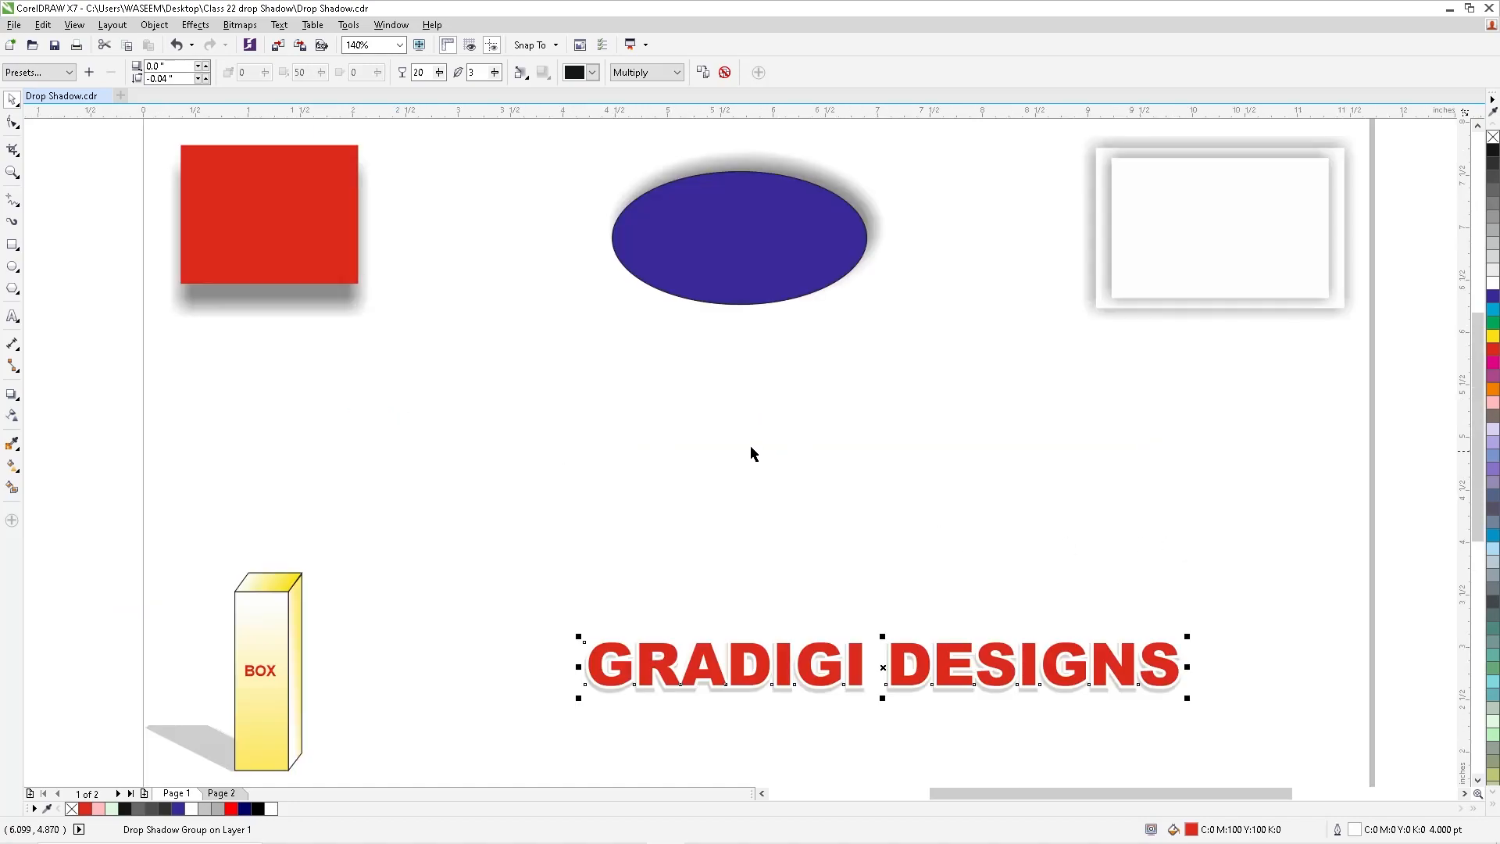